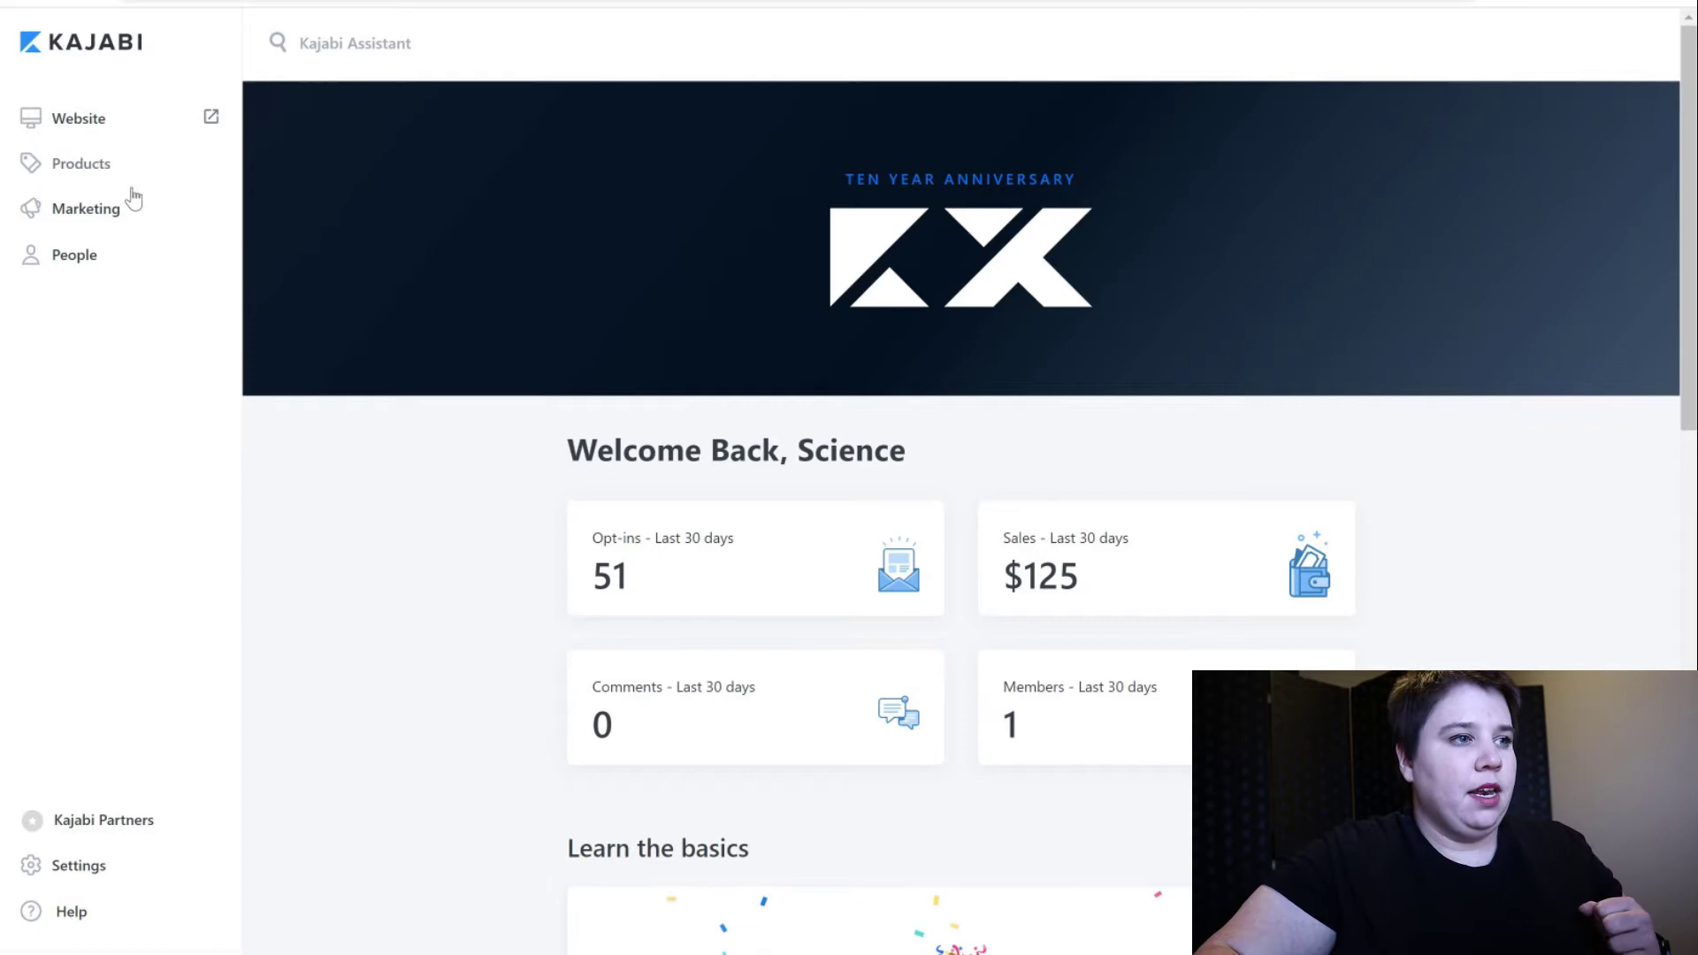
Go to the Offers list under Products.
{"action": "left_click", "coordinate": [81, 163]}
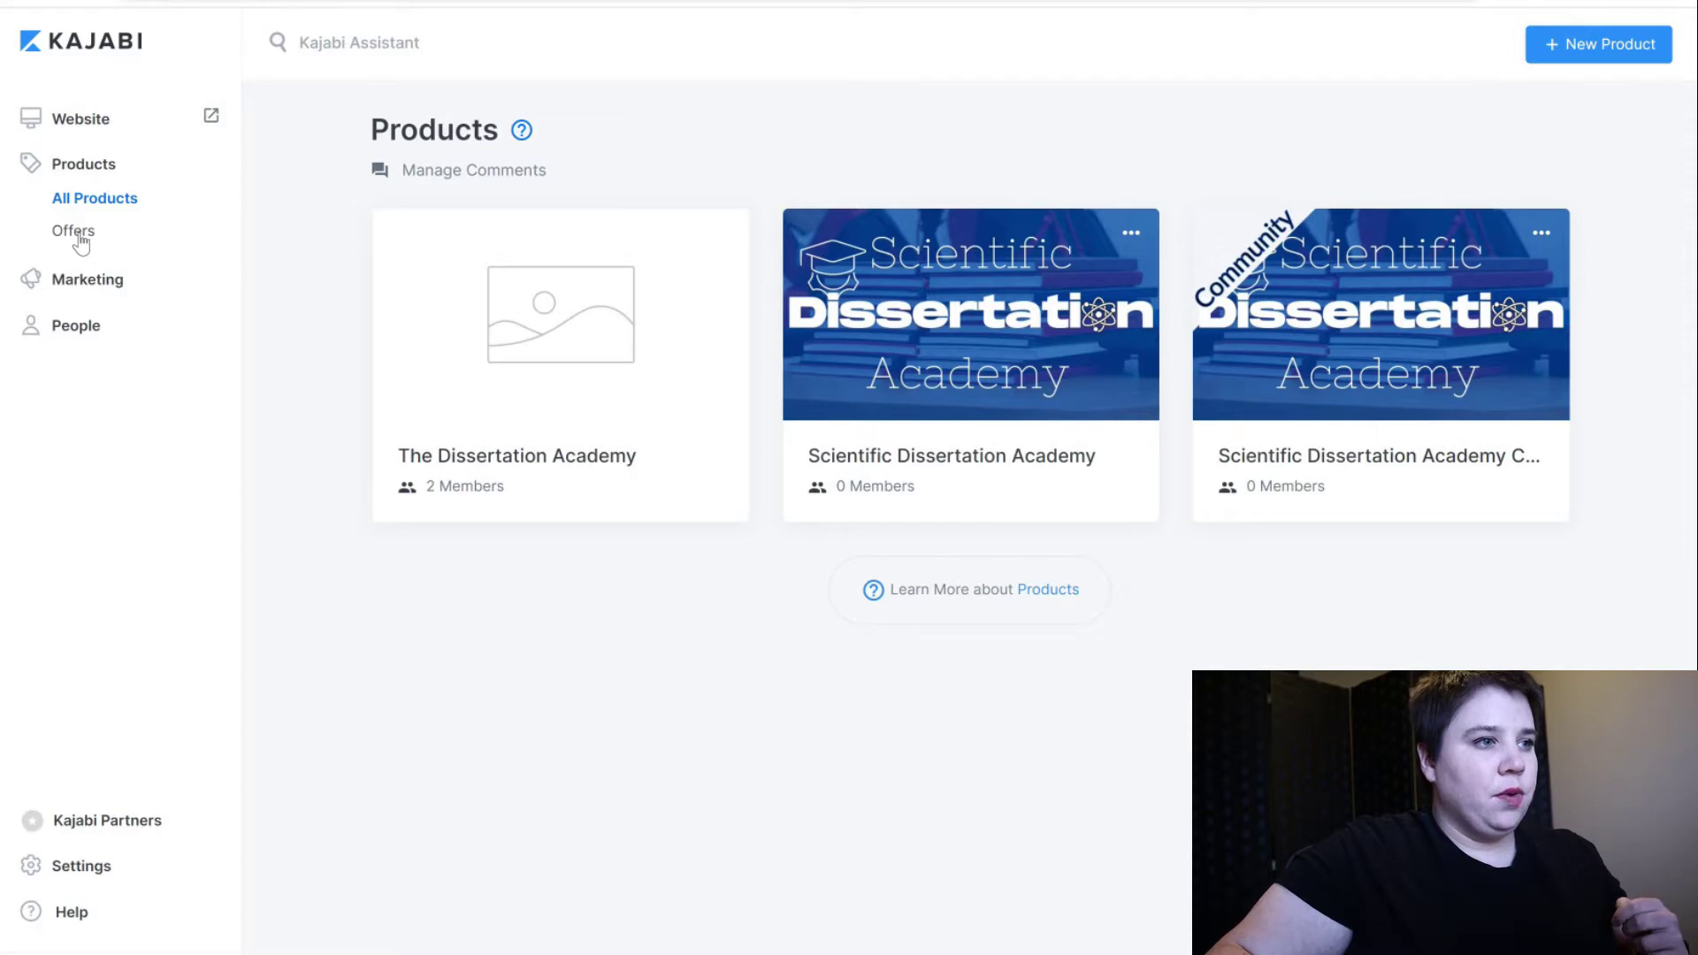
{"action": "left_click", "coordinate": [77, 232]}
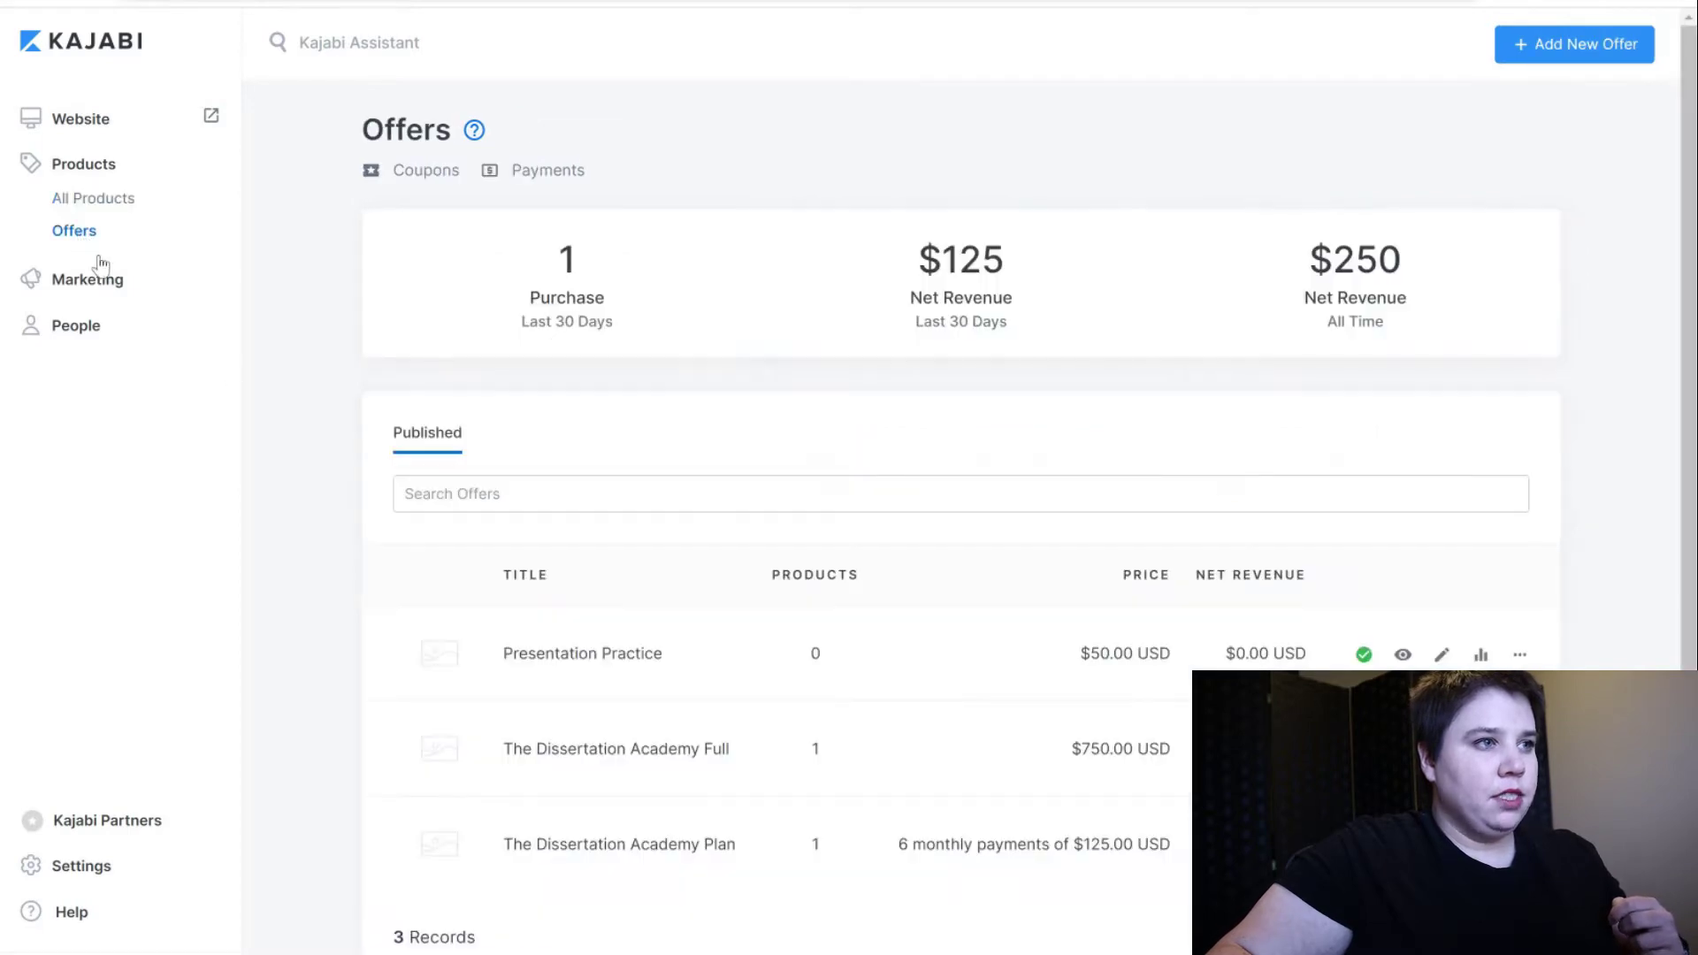
Create the offer 'Scientific Dissertation Academy Basic - Full' priced at $497.00 USD.
{"action": "left_click", "coordinate": [1583, 46]}
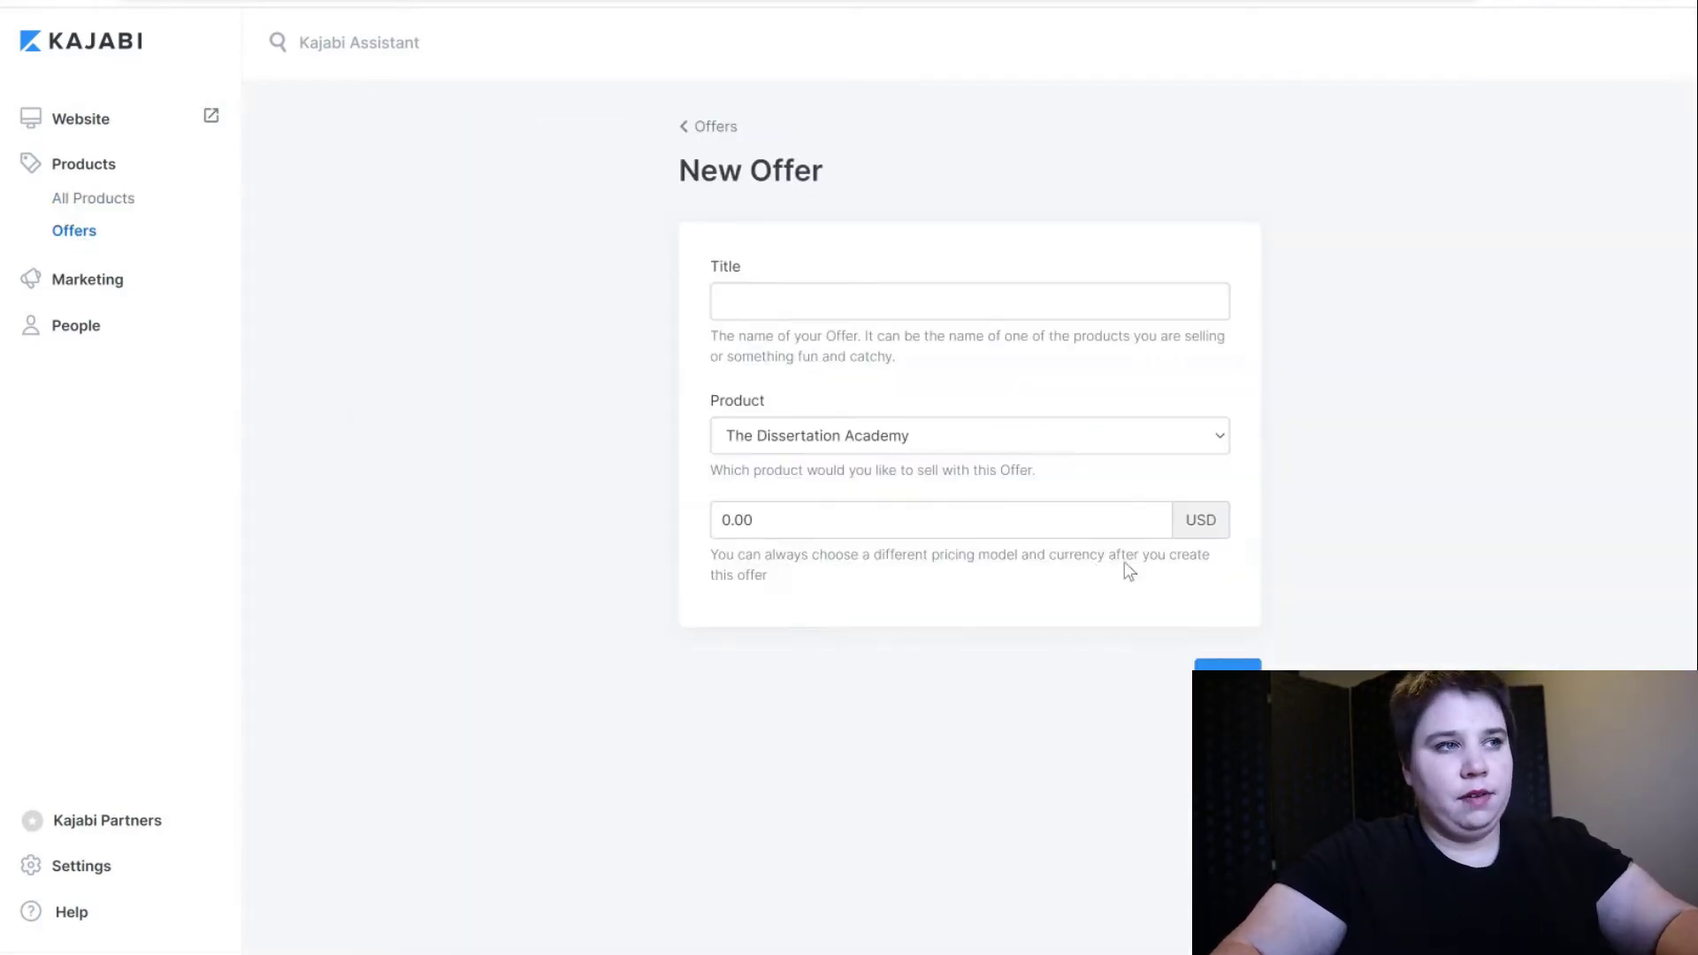
{"action": "left_click", "coordinate": [872, 316]}
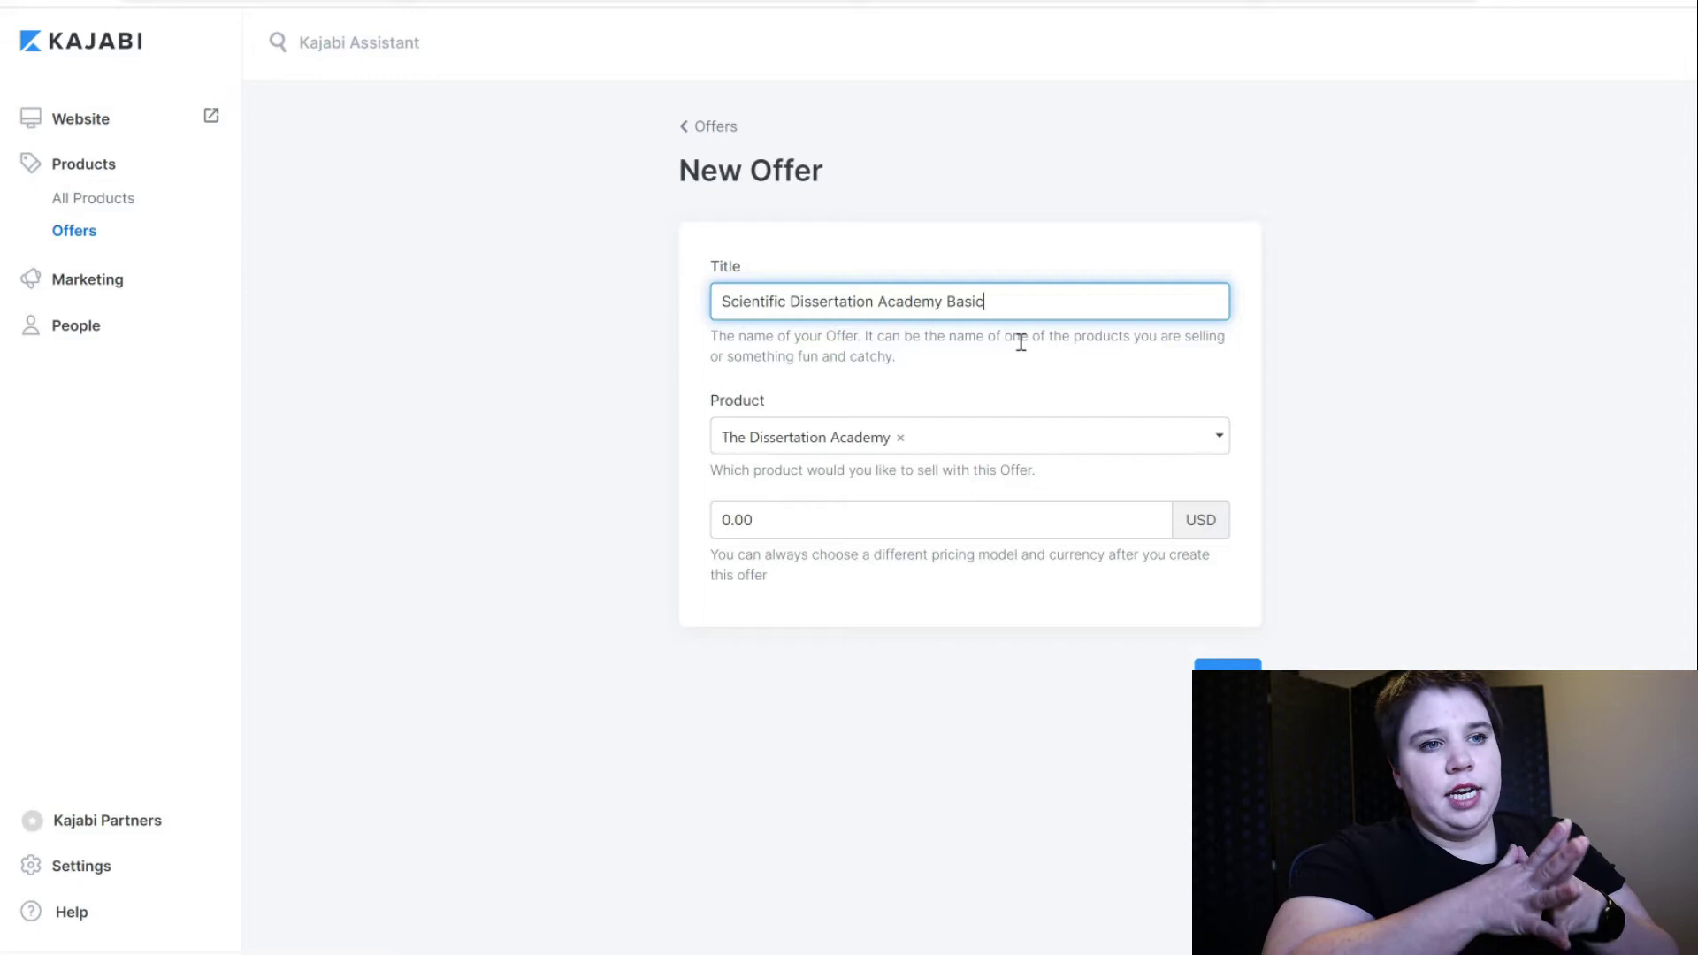
{"action": "type", "text": "- Full"}
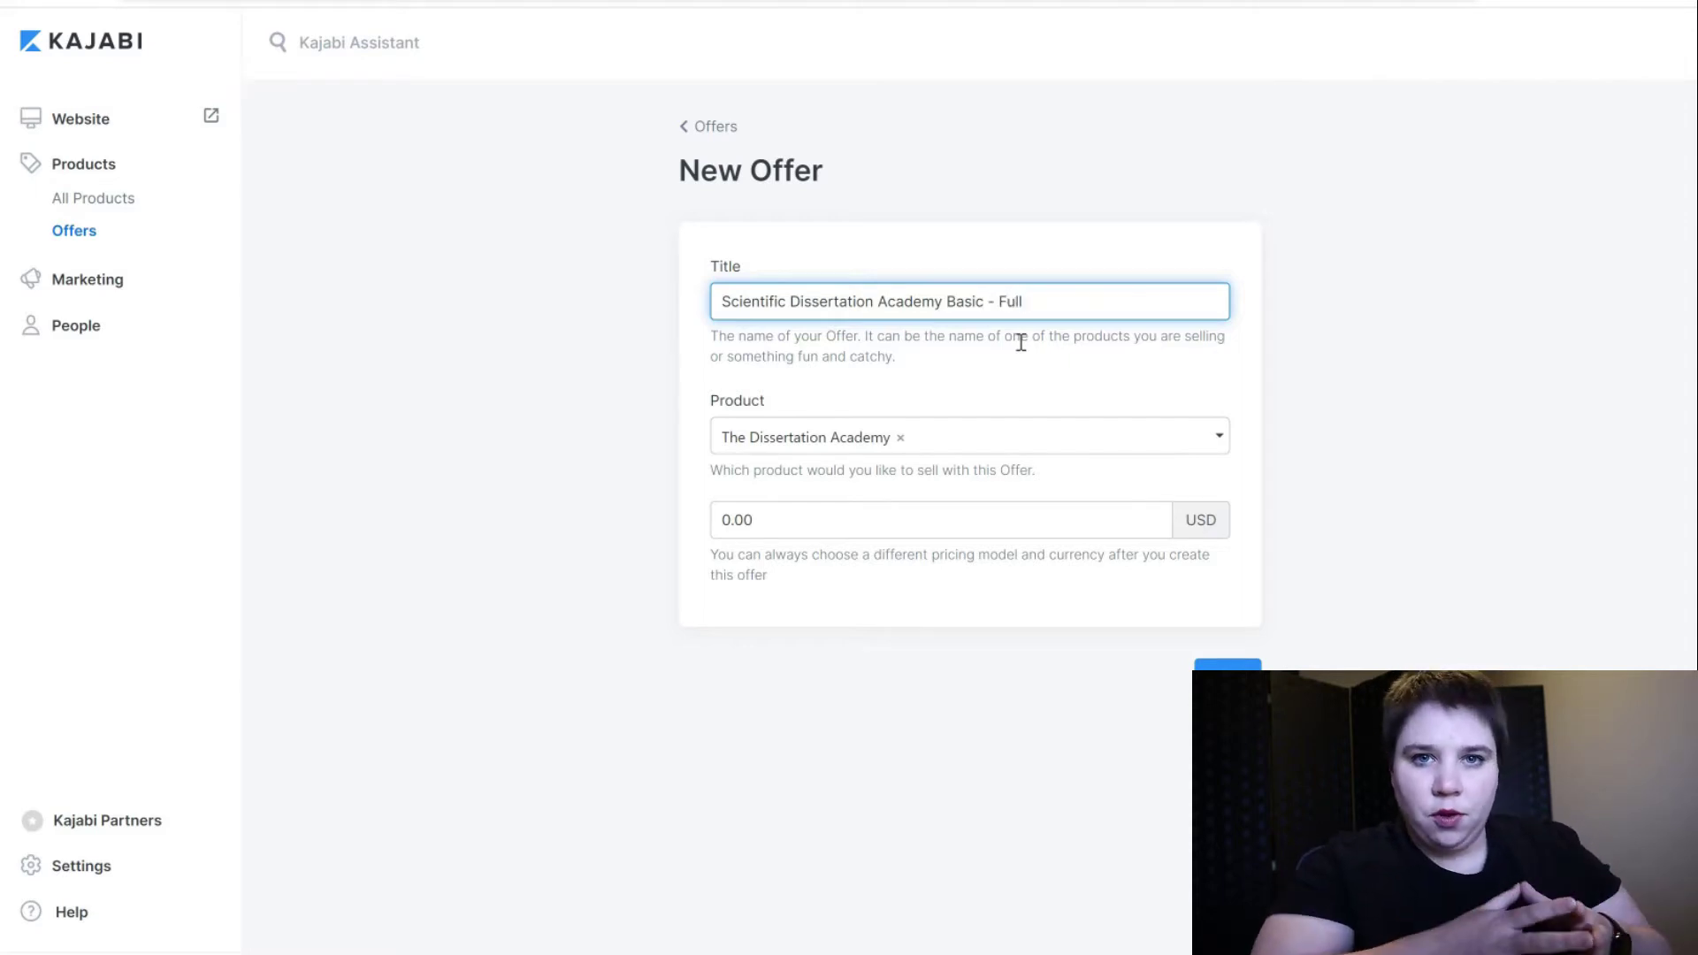
{"action": "left_click", "coordinate": [765, 522]}
{"action": "key", "text": "ctrl+a"}
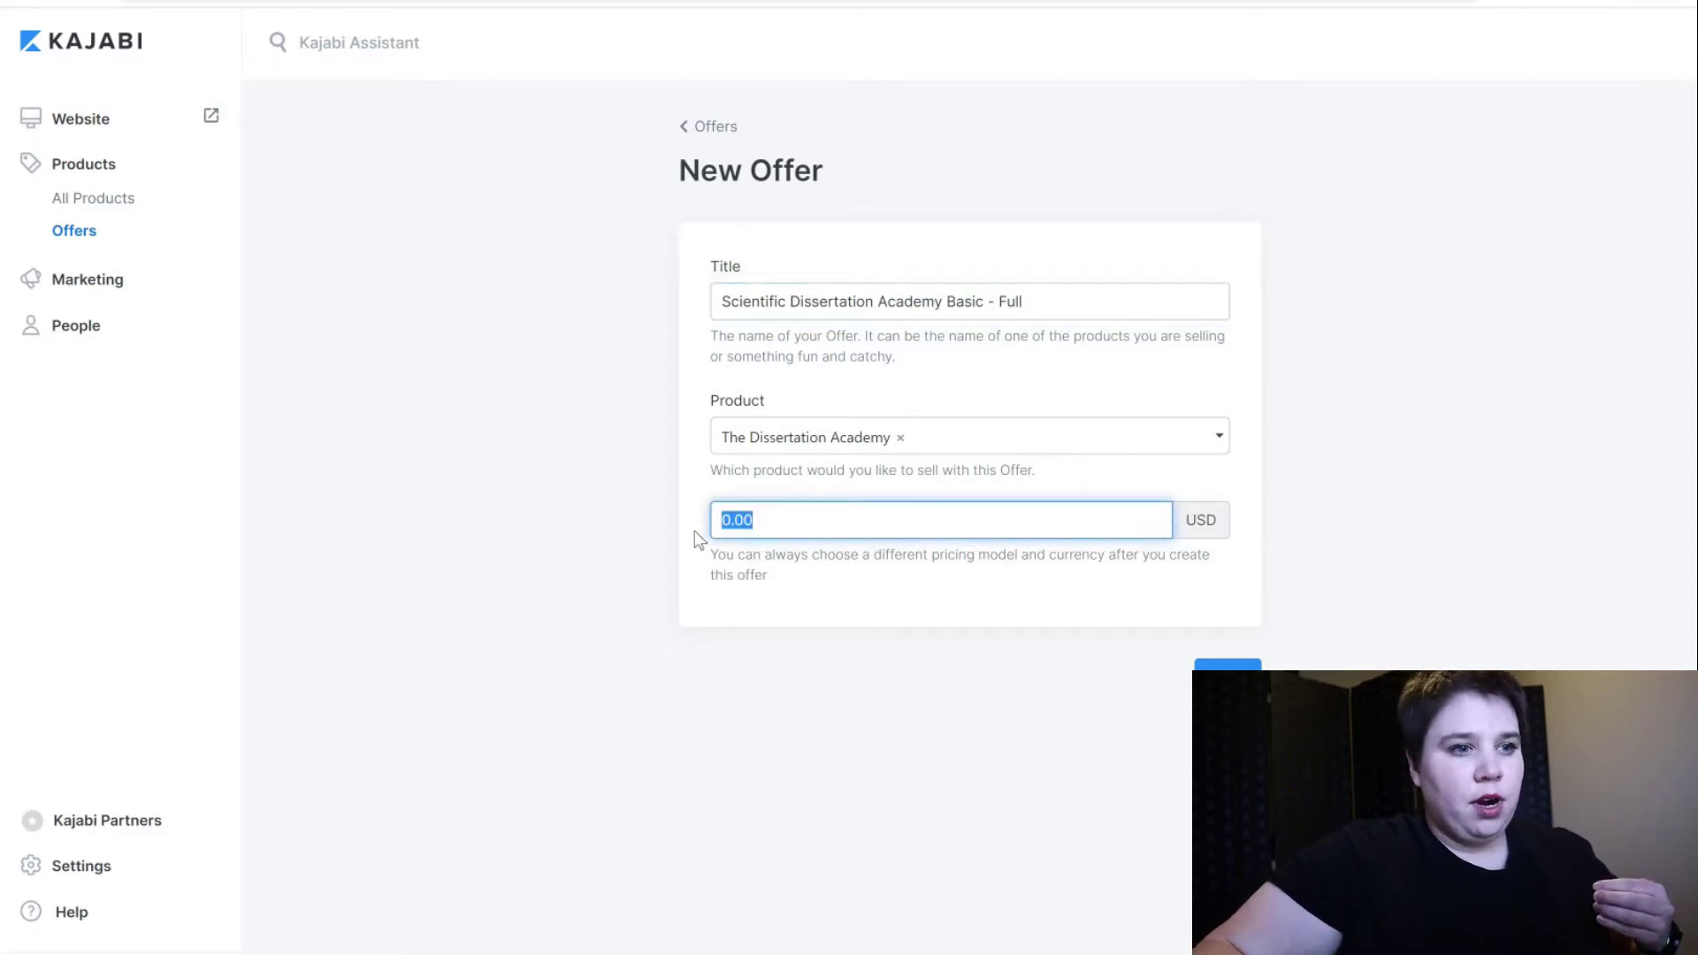
{"action": "type", "text": "497.00"}
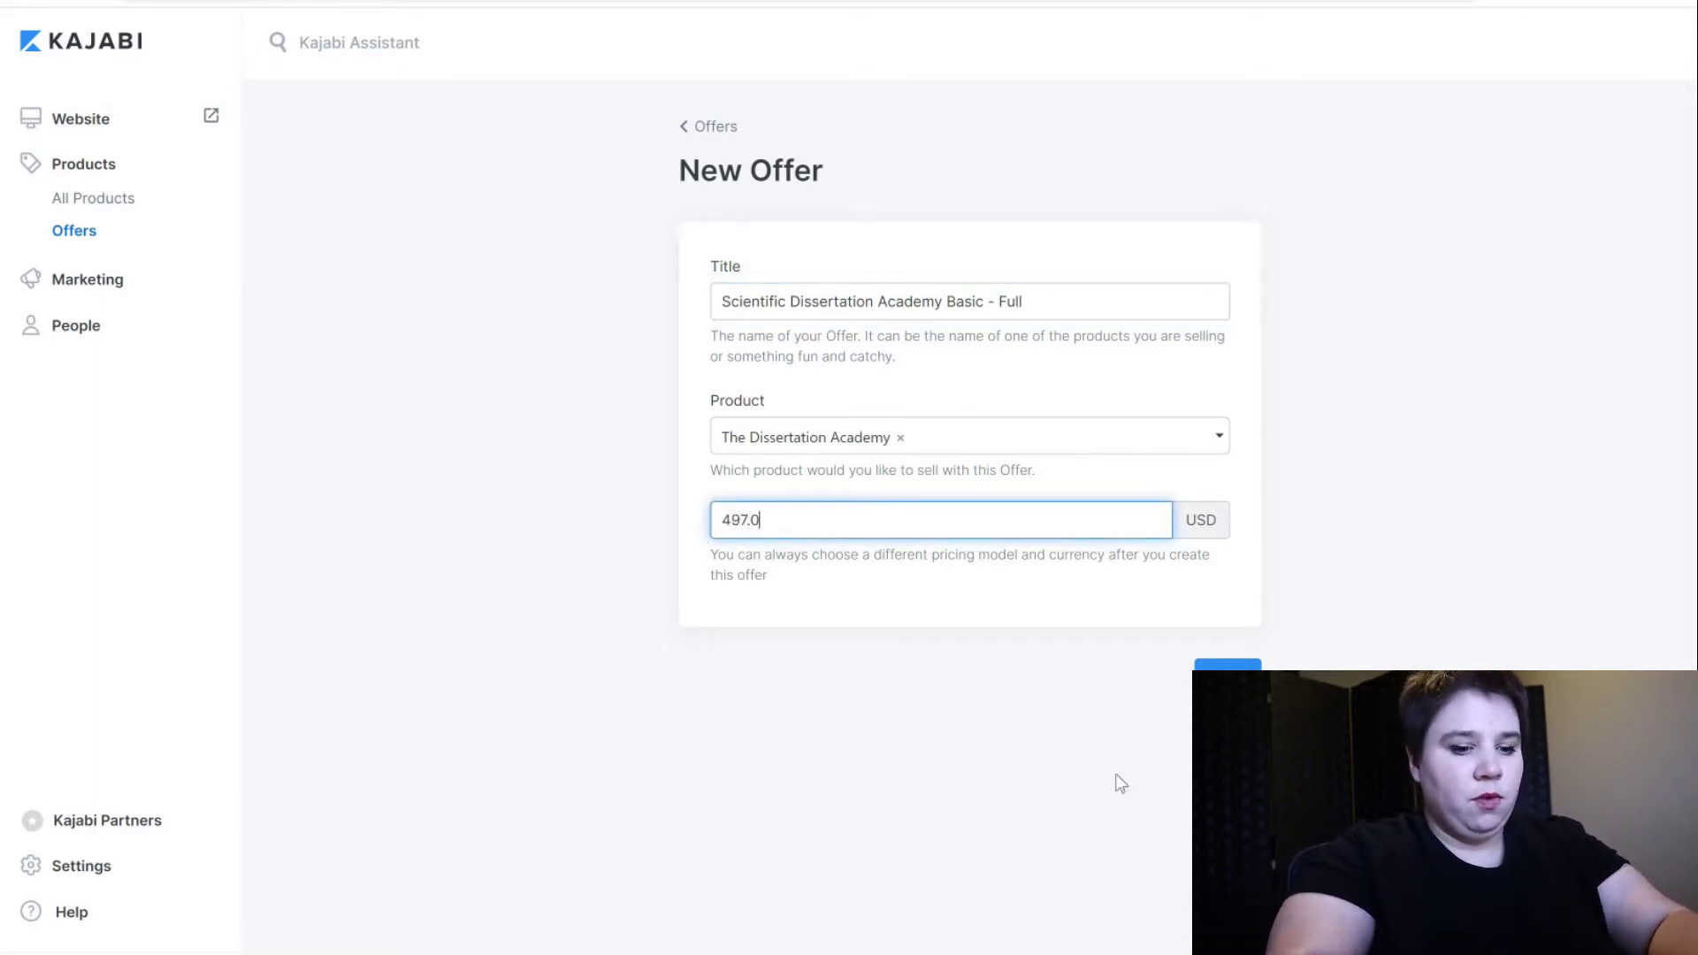
{"action": "left_click", "coordinate": [1227, 665]}
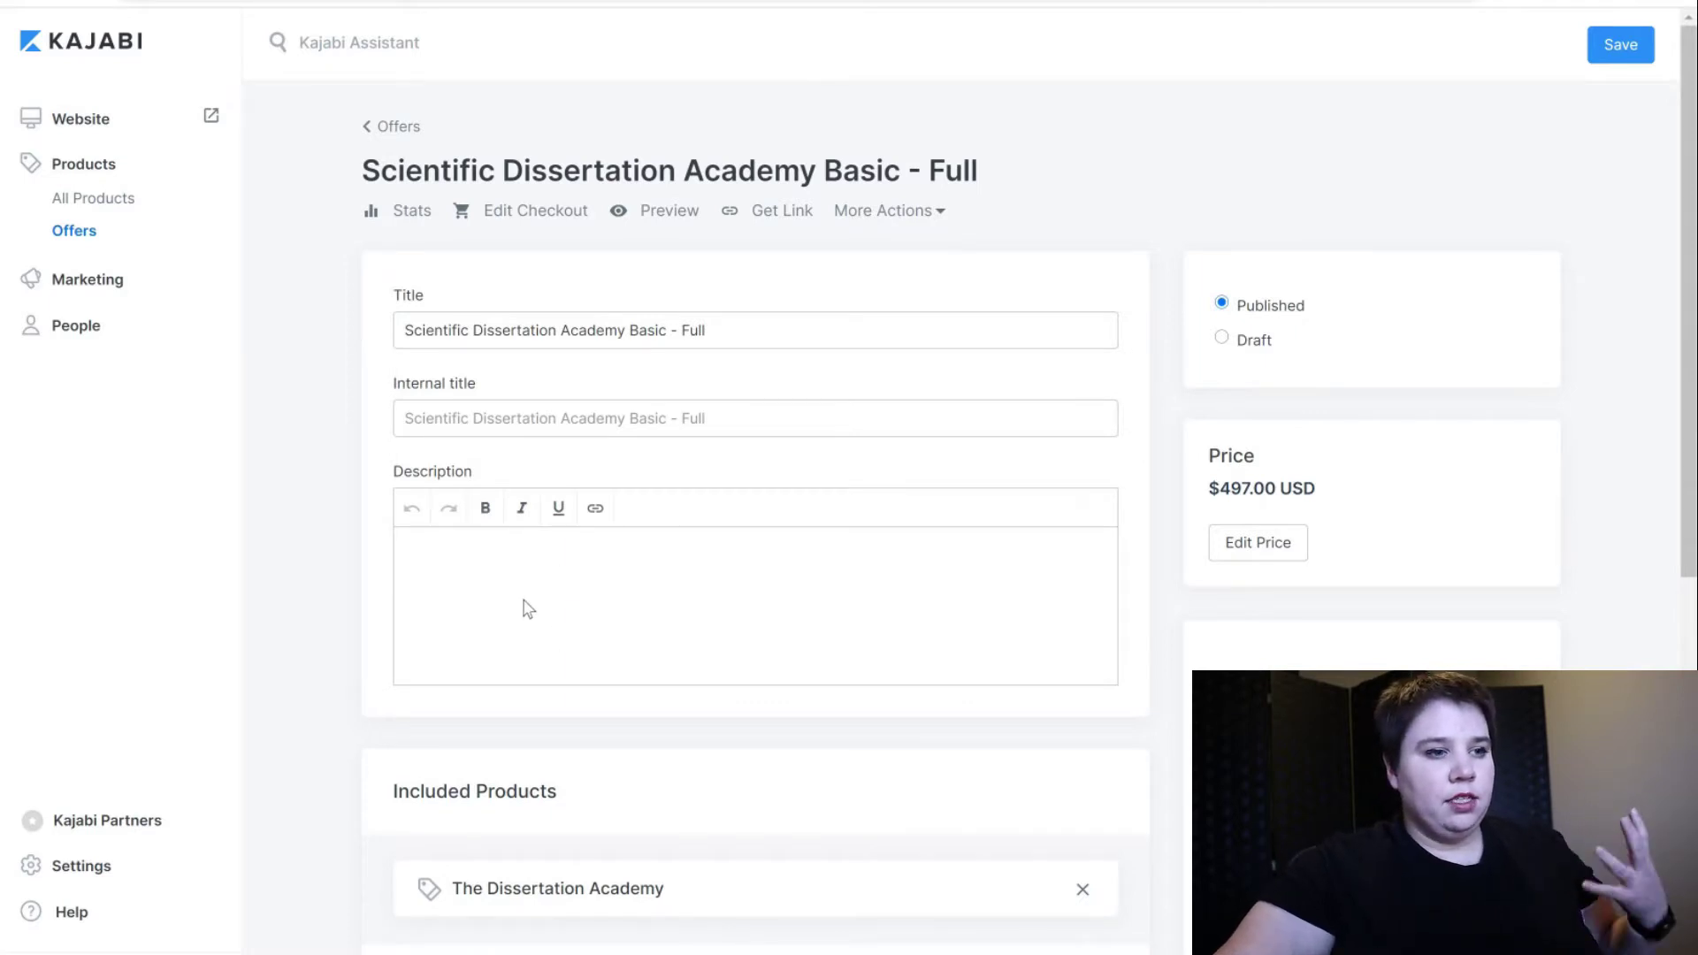
Paste the 'Includes the Scientific Dissertation Academy and The SDA Community' description and set the academy banner image.
{"action": "type", "text": "Includes the Scientific Dissertation Academy and The SDA Community"}
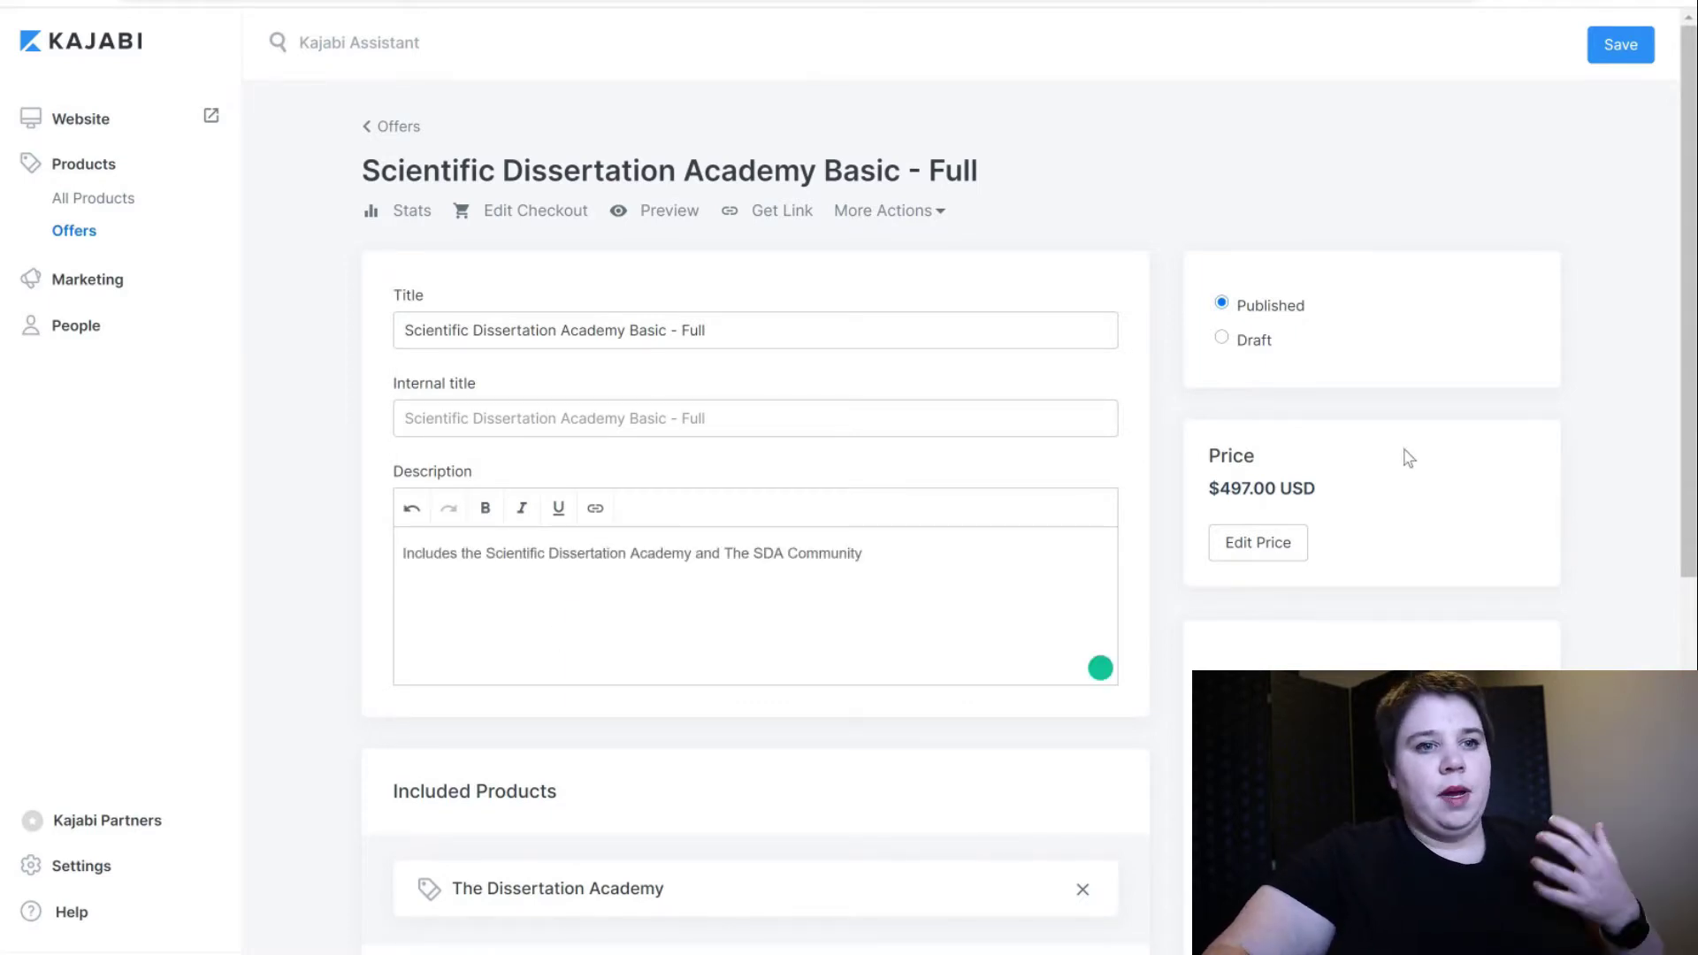
{"action": "scroll", "coordinate": [667, 331], "scroll_direction": "down", "scroll_amount": 5}
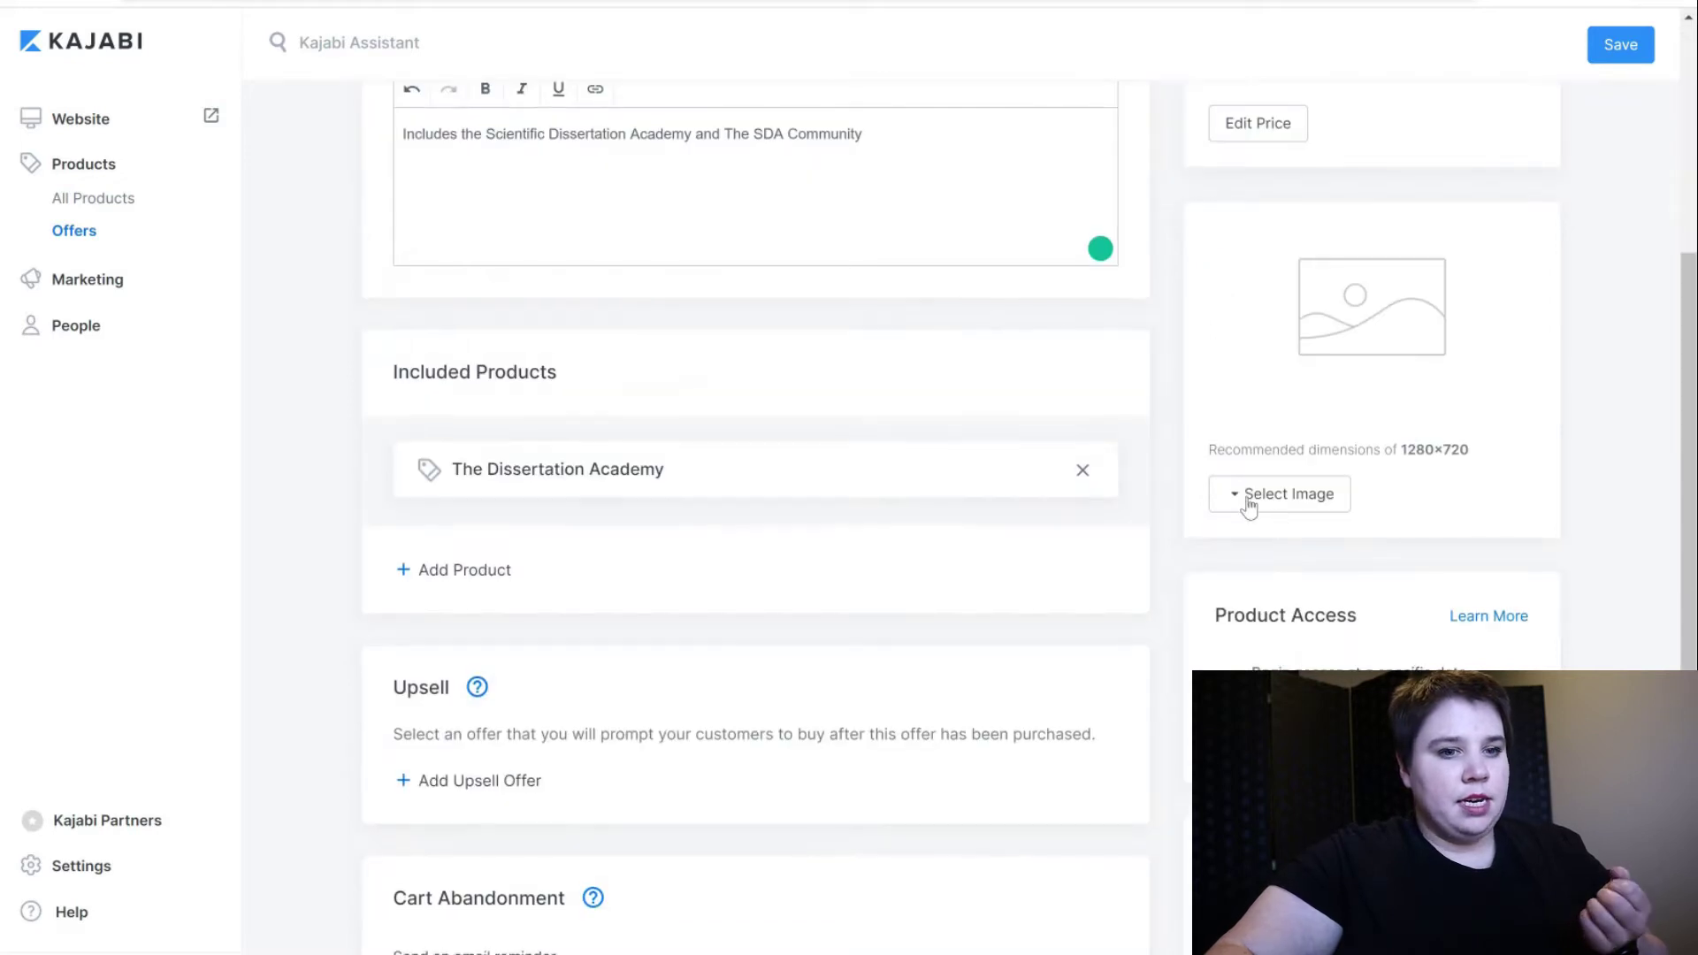
{"action": "left_click", "coordinate": [1280, 493]}
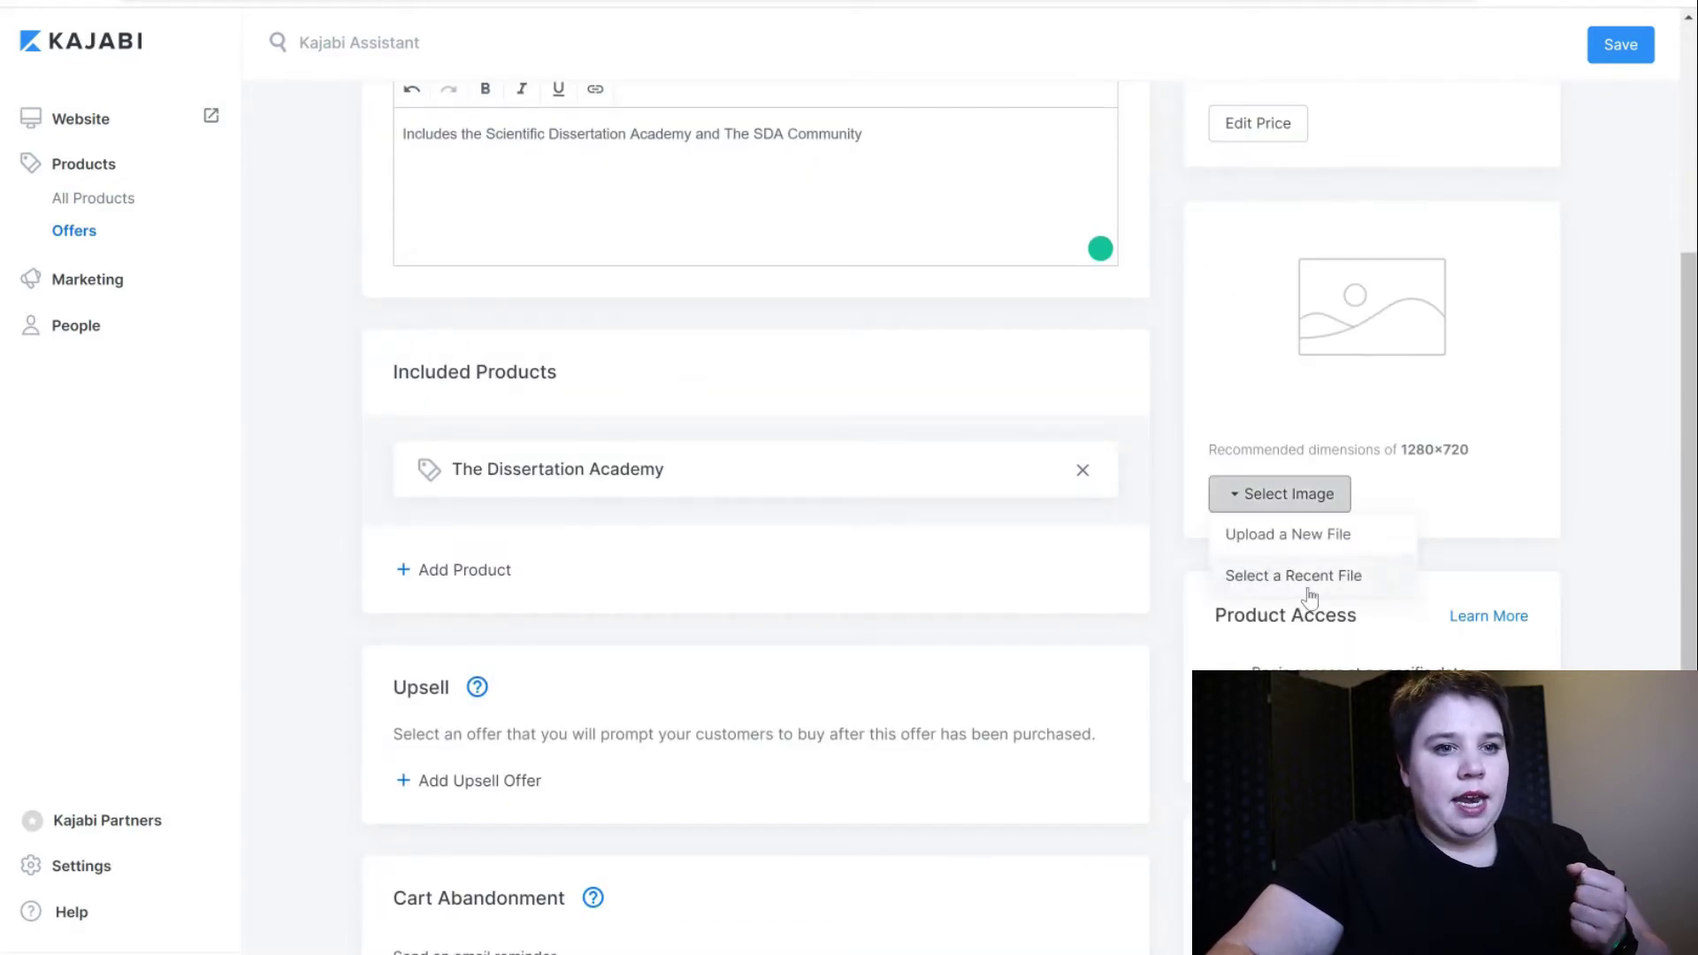
{"action": "left_click", "coordinate": [1310, 579]}
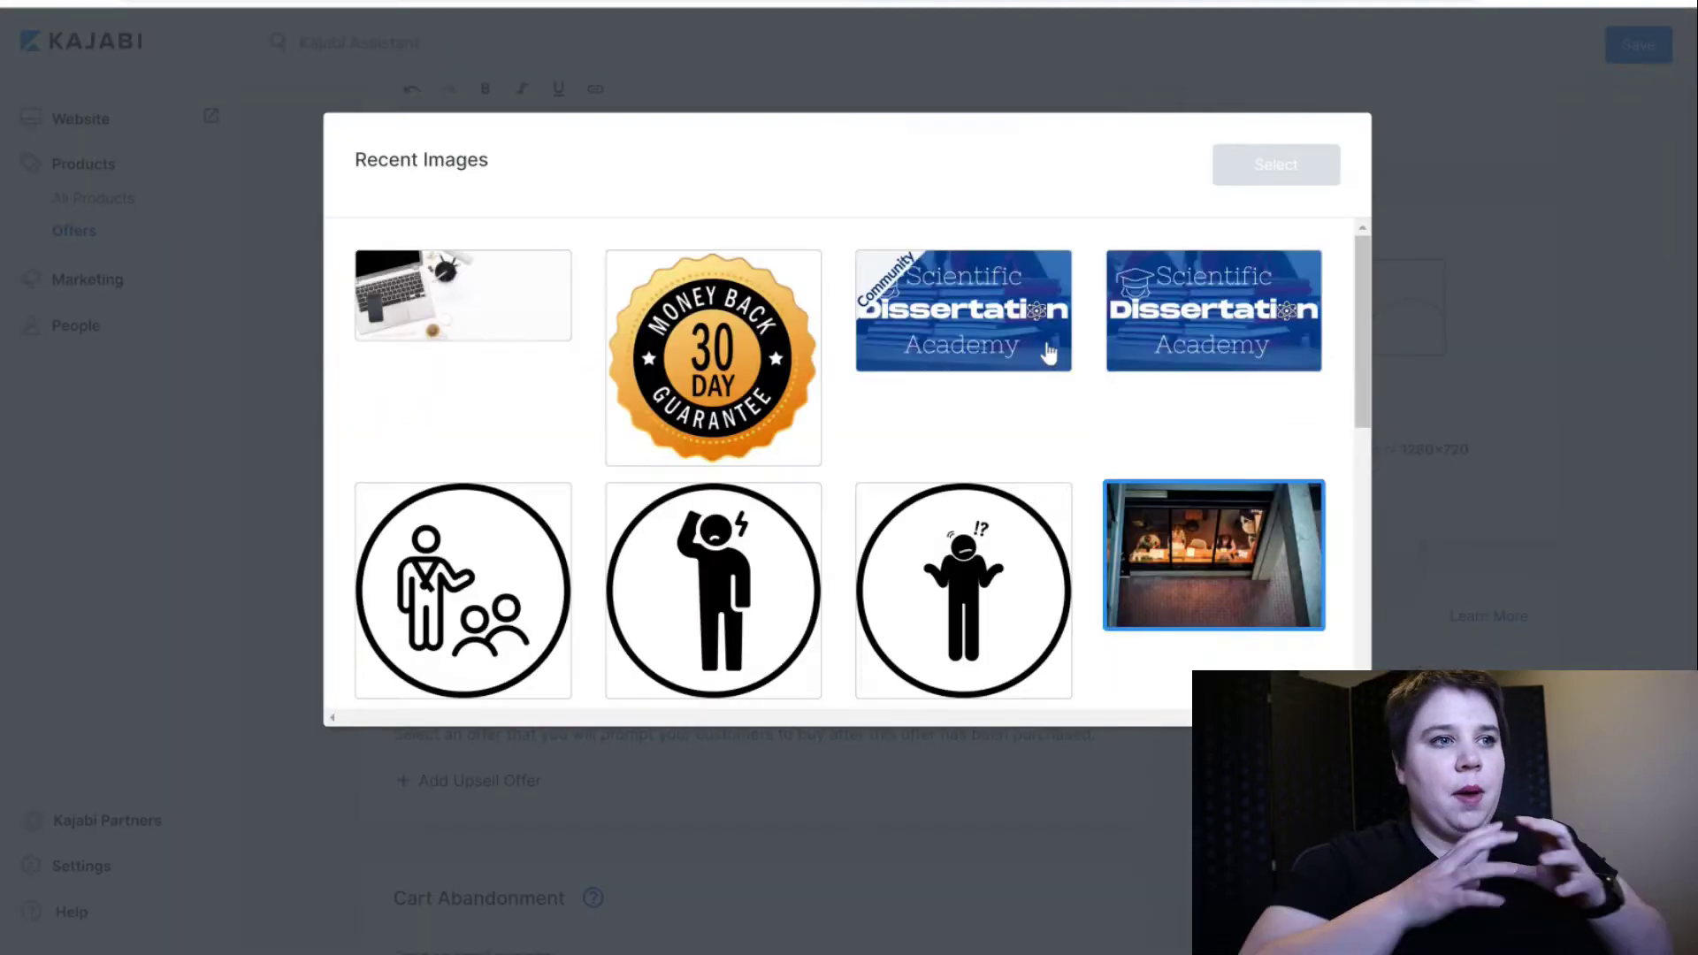
{"action": "left_click", "coordinate": [1265, 265]}
{"action": "left_click", "coordinate": [1307, 177]}
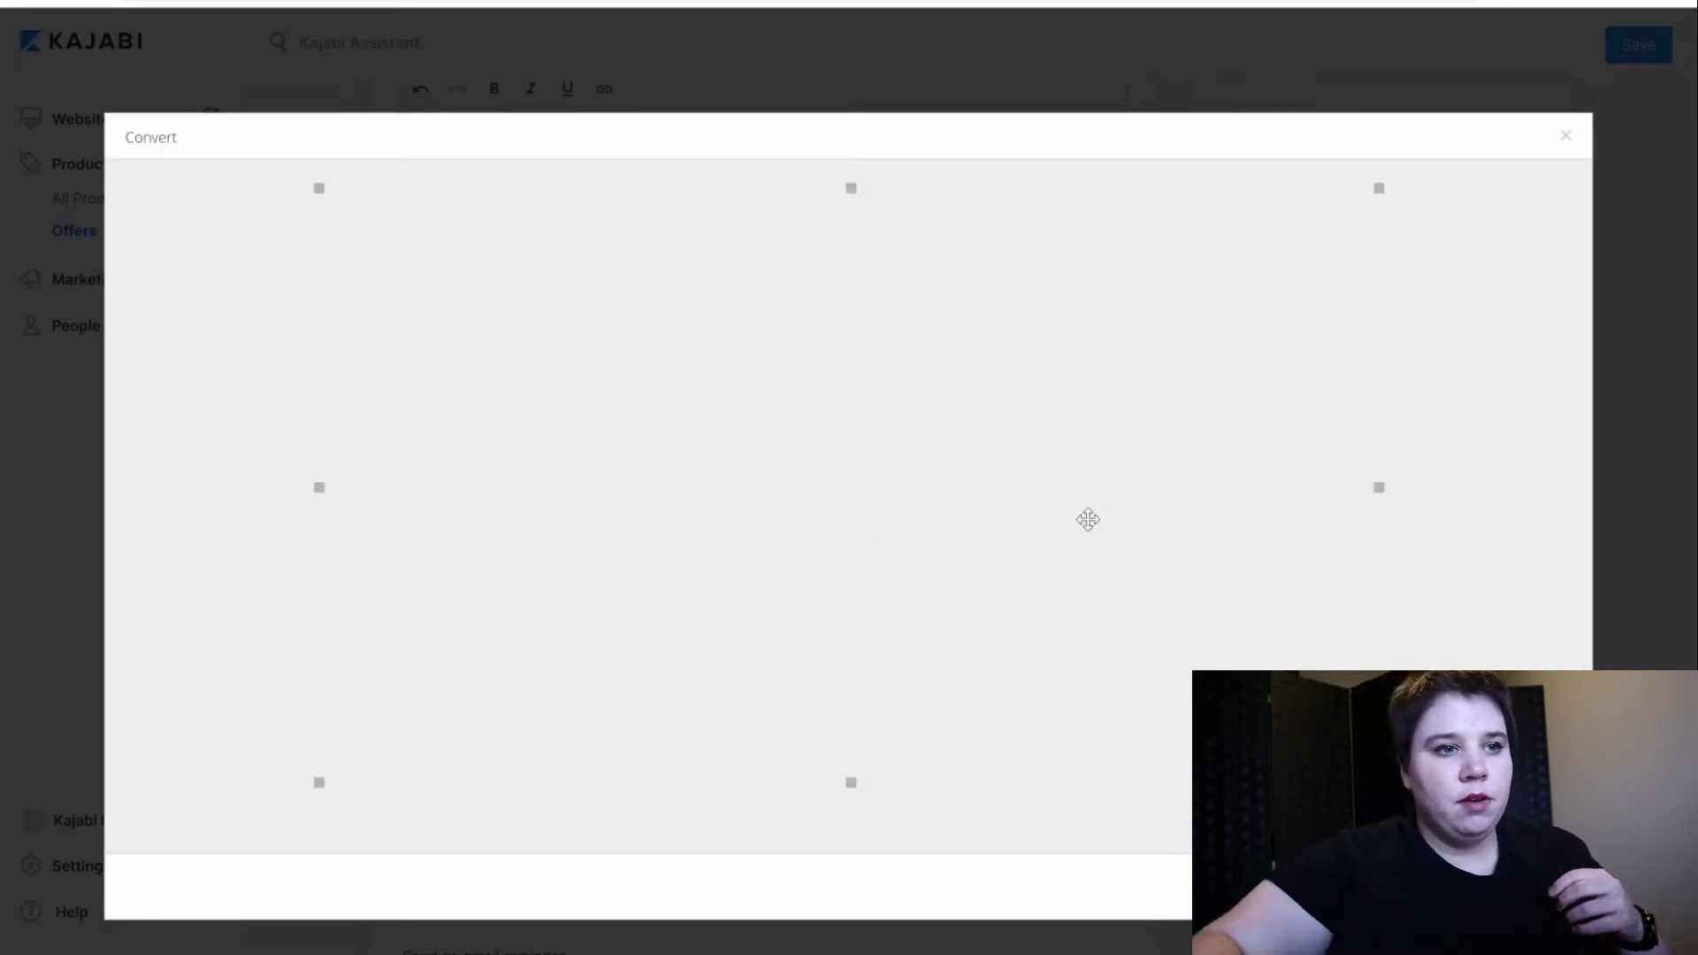
{"action": "key", "text": "Escape"}
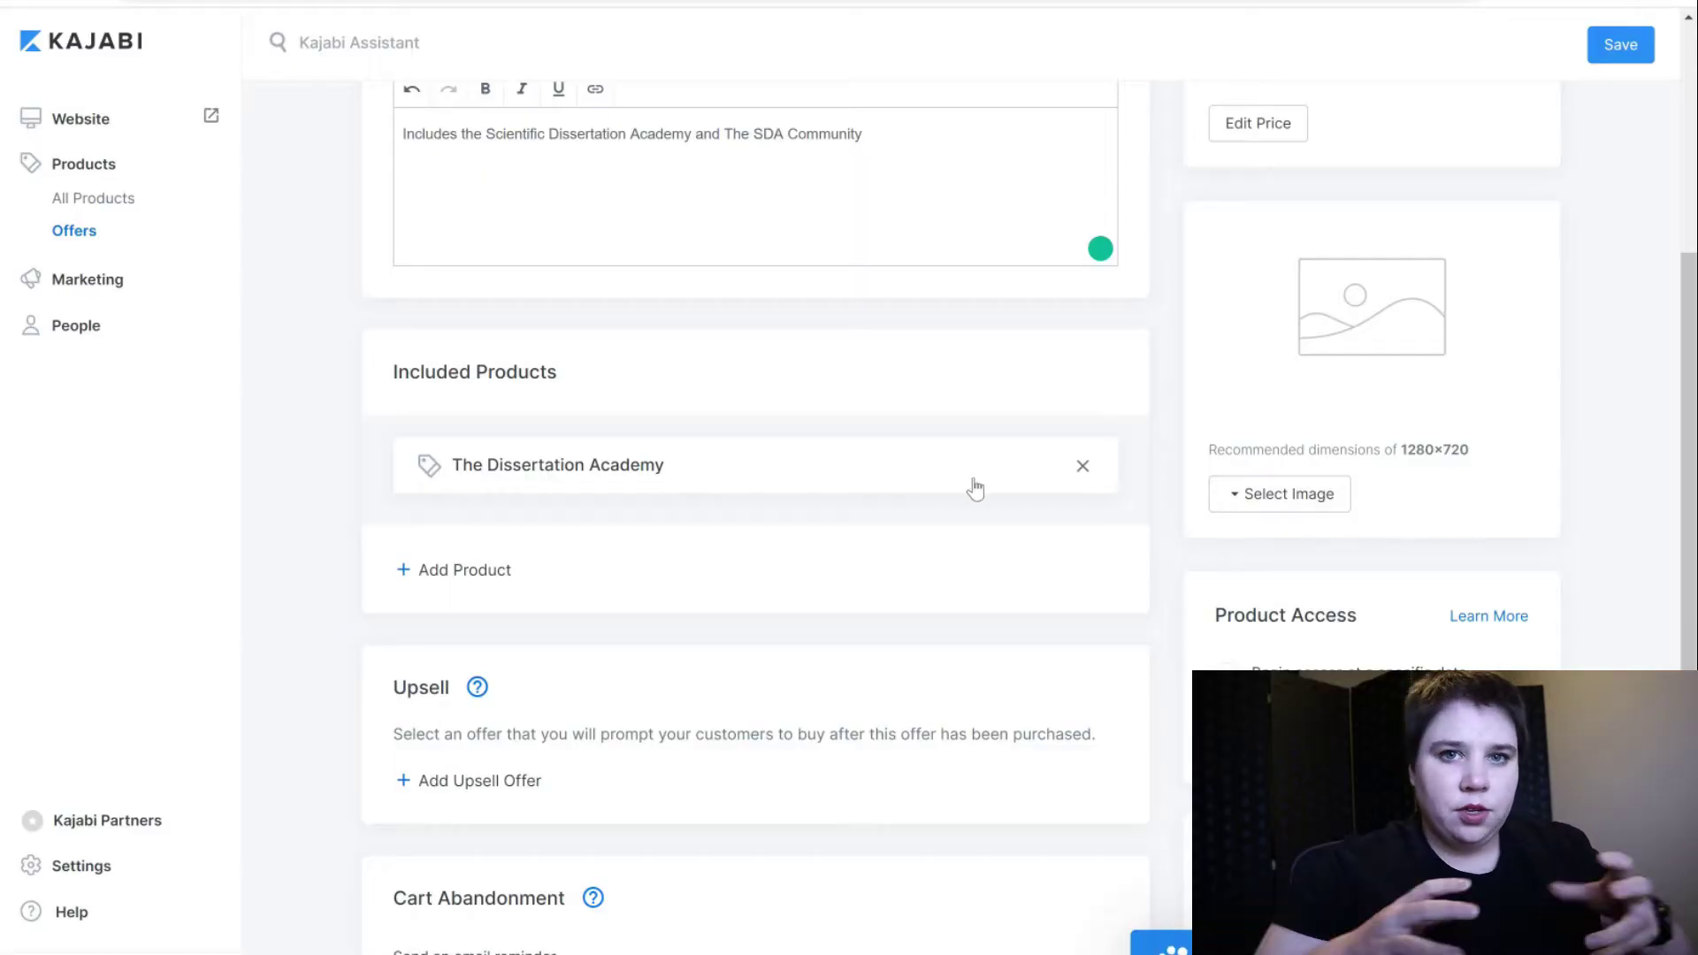
Add Scientific Dissertation Academy and its Community product, then remove The Dissertation Academy.
{"action": "left_click", "coordinate": [836, 588]}
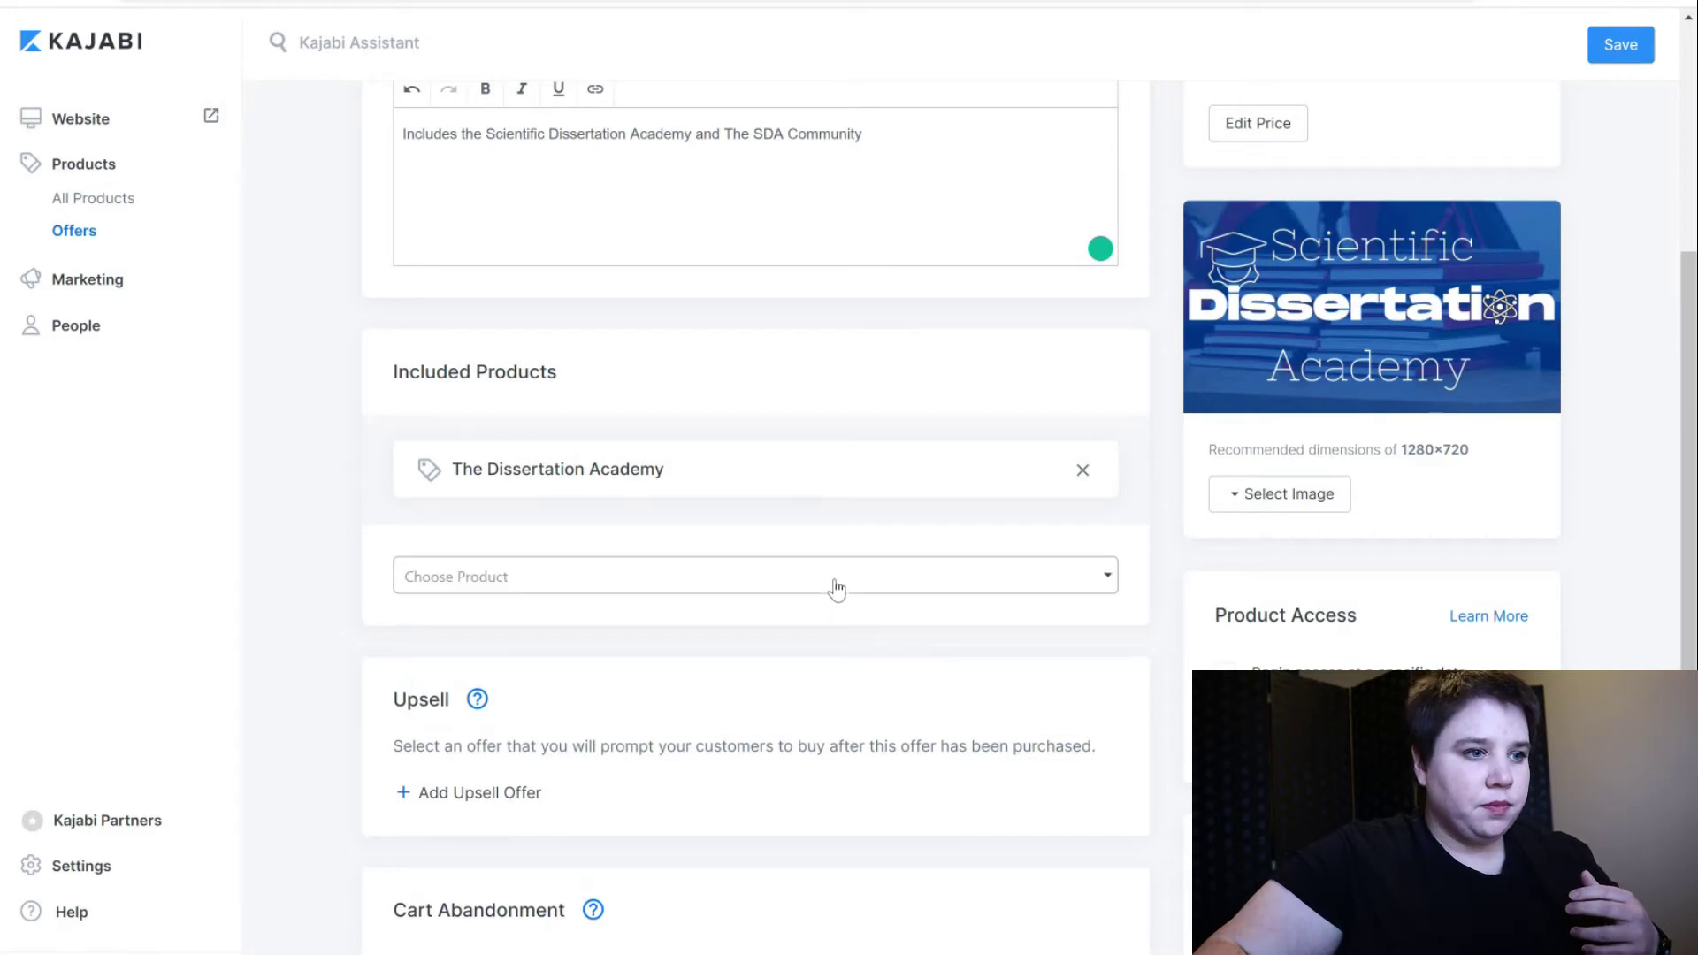
{"action": "left_click", "coordinate": [587, 645]}
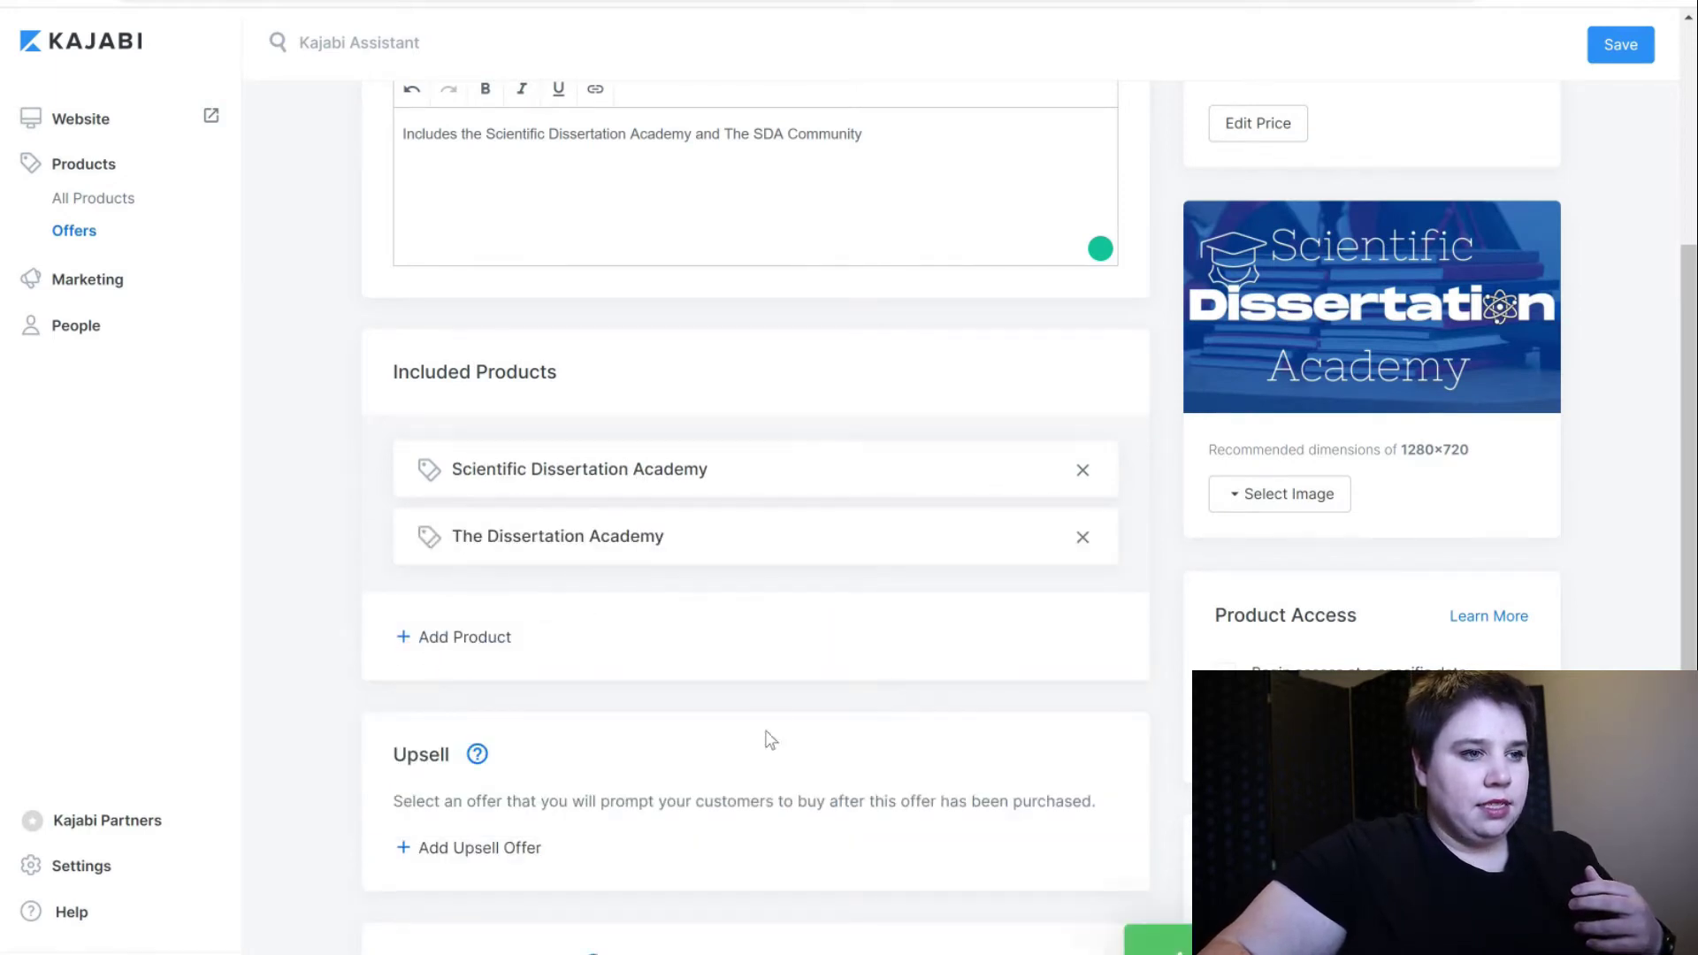
{"action": "left_click", "coordinate": [730, 663]}
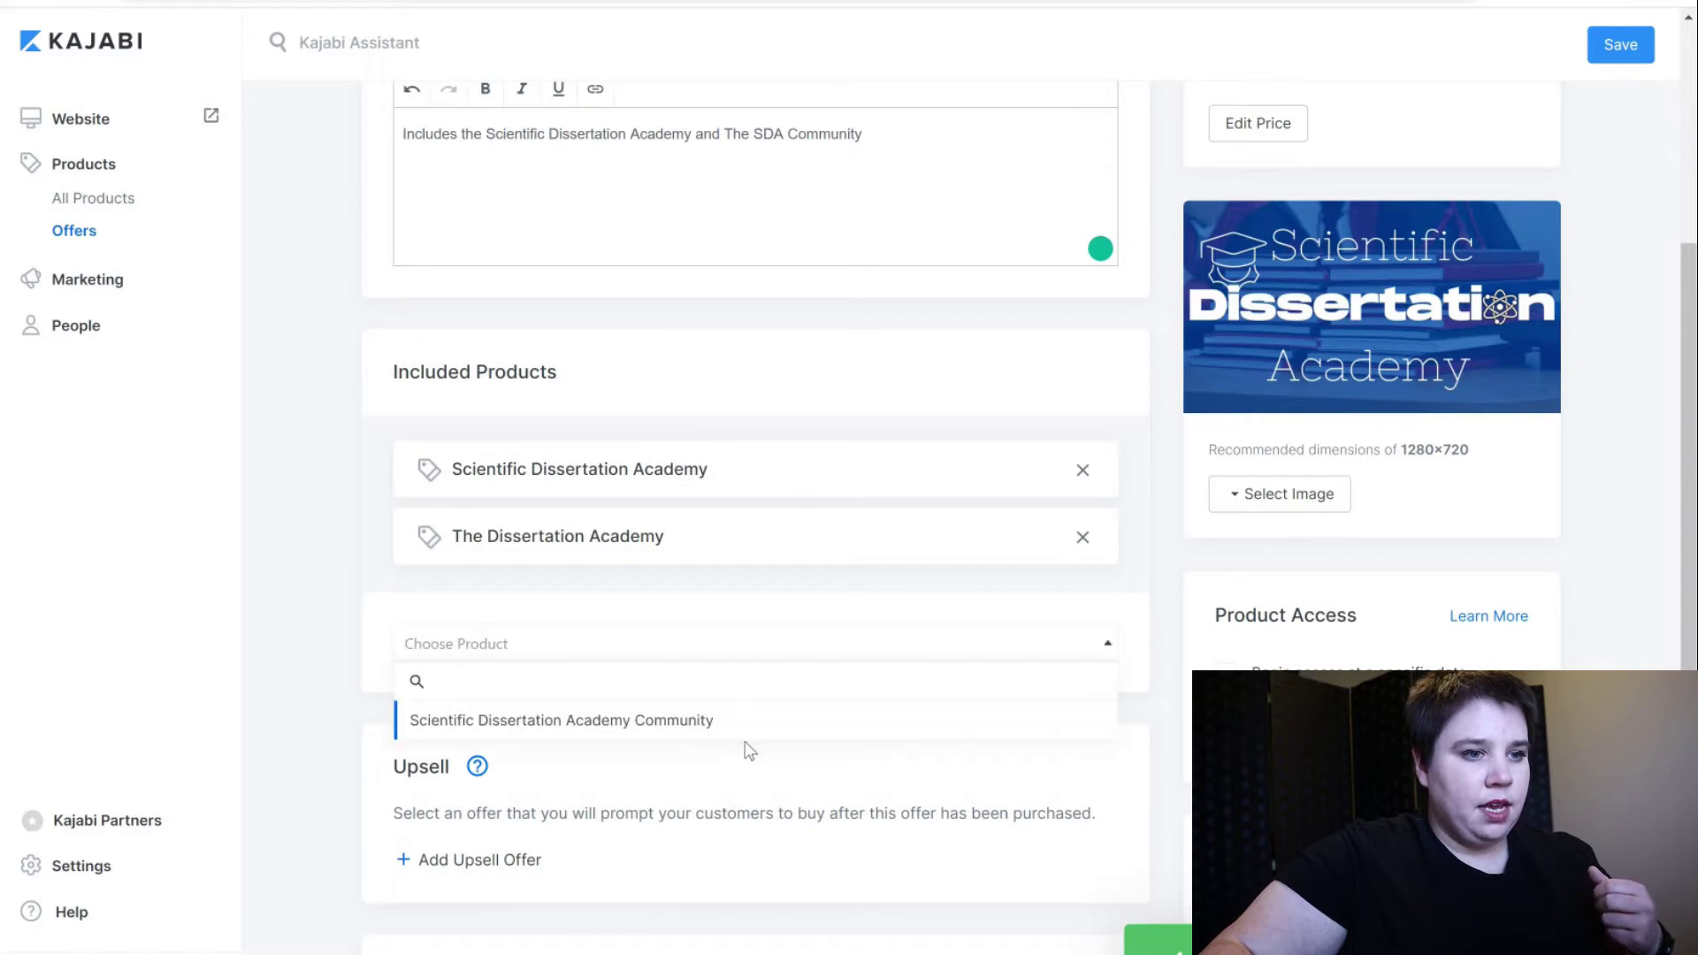
{"action": "left_click", "coordinate": [721, 725]}
{"action": "left_click", "coordinate": [1082, 607]}
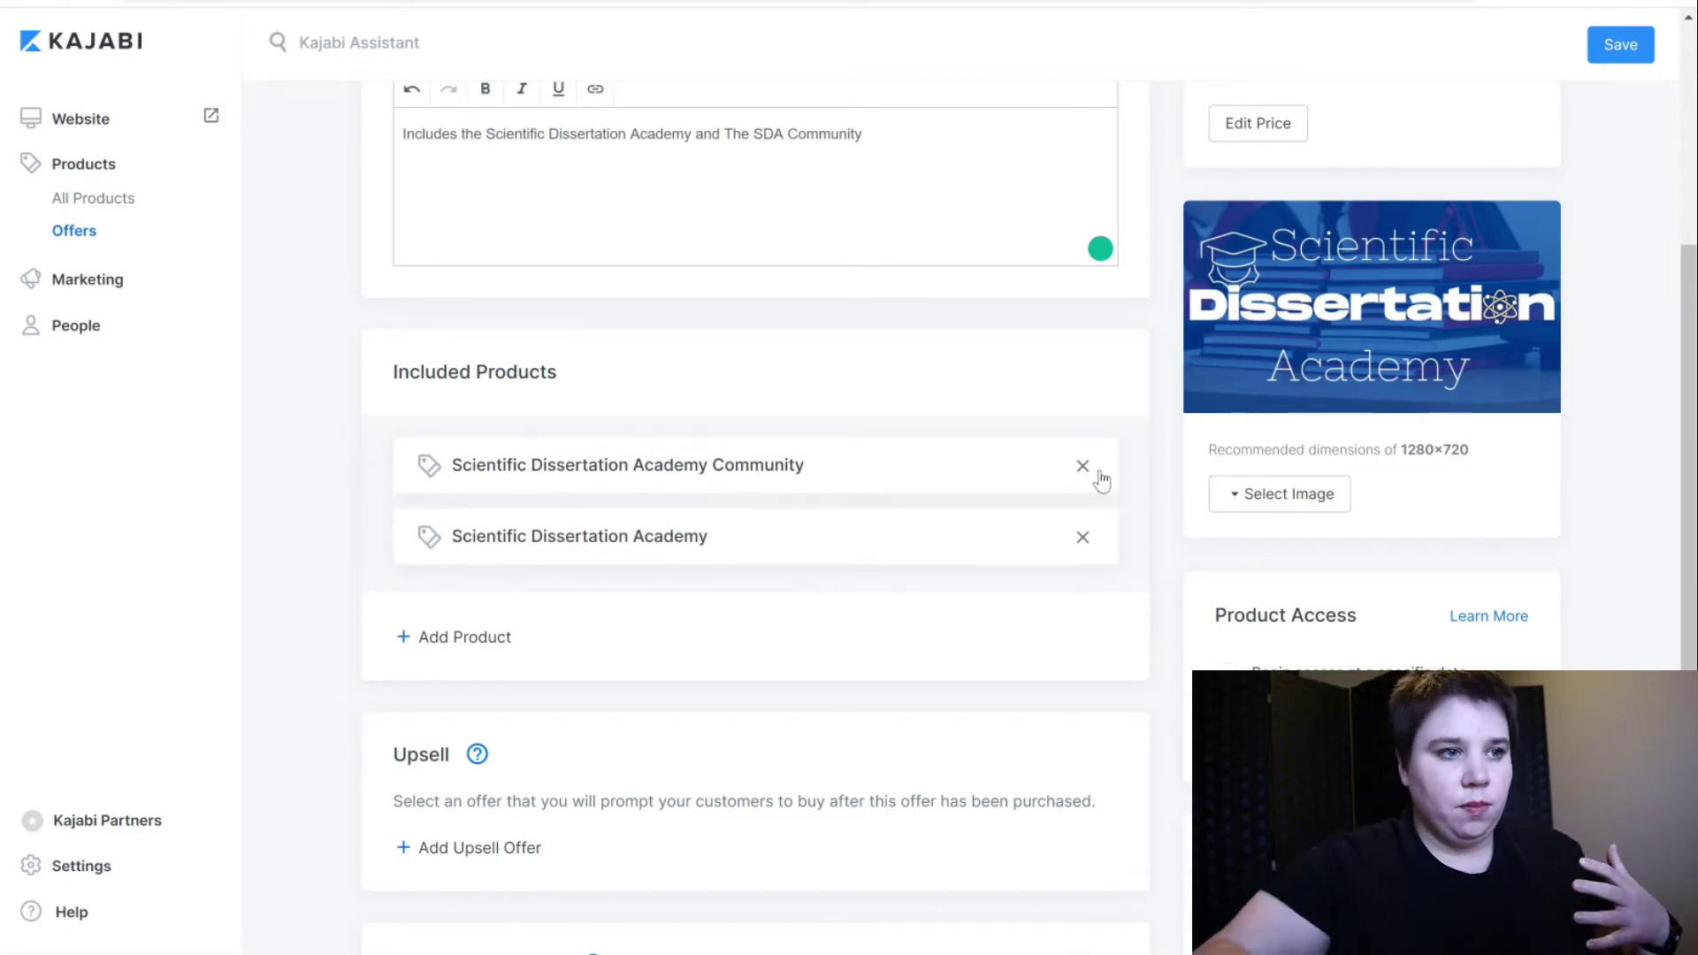
{"action": "left_click_drag", "start_coordinate": [1053, 557], "coordinate": [666, 572]}
{"action": "scroll", "coordinate": [1303, 433], "scroll_direction": "down", "scroll_amount": 2}
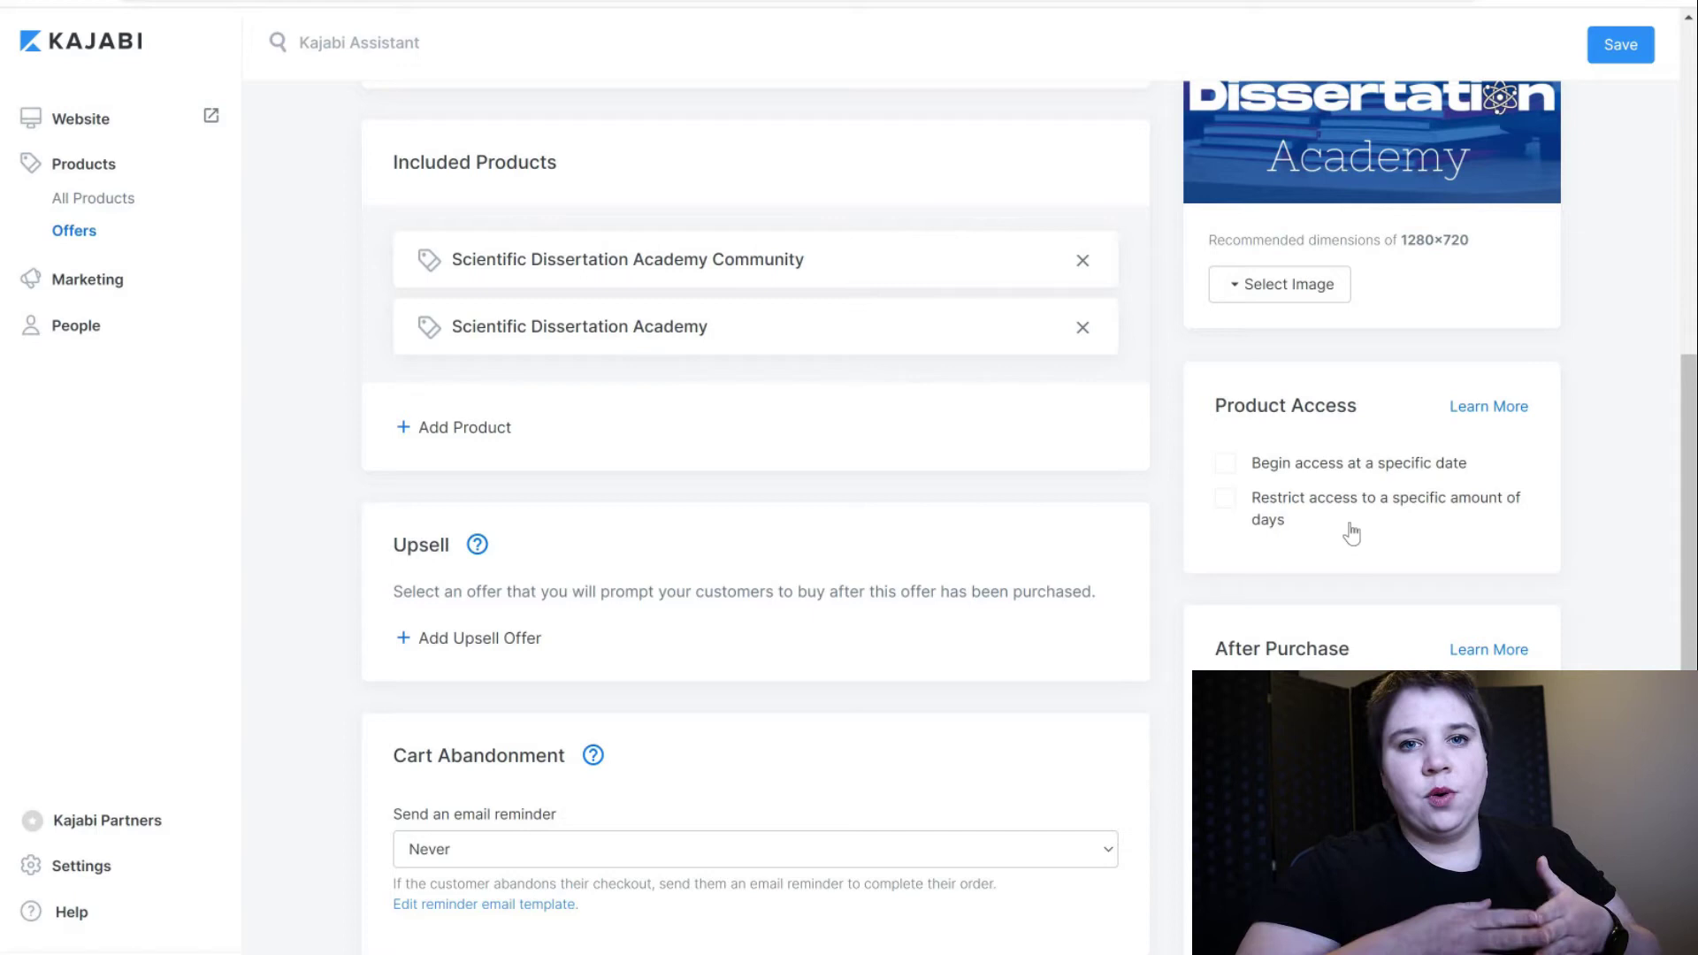
{"action": "left_click", "coordinate": [1225, 500]}
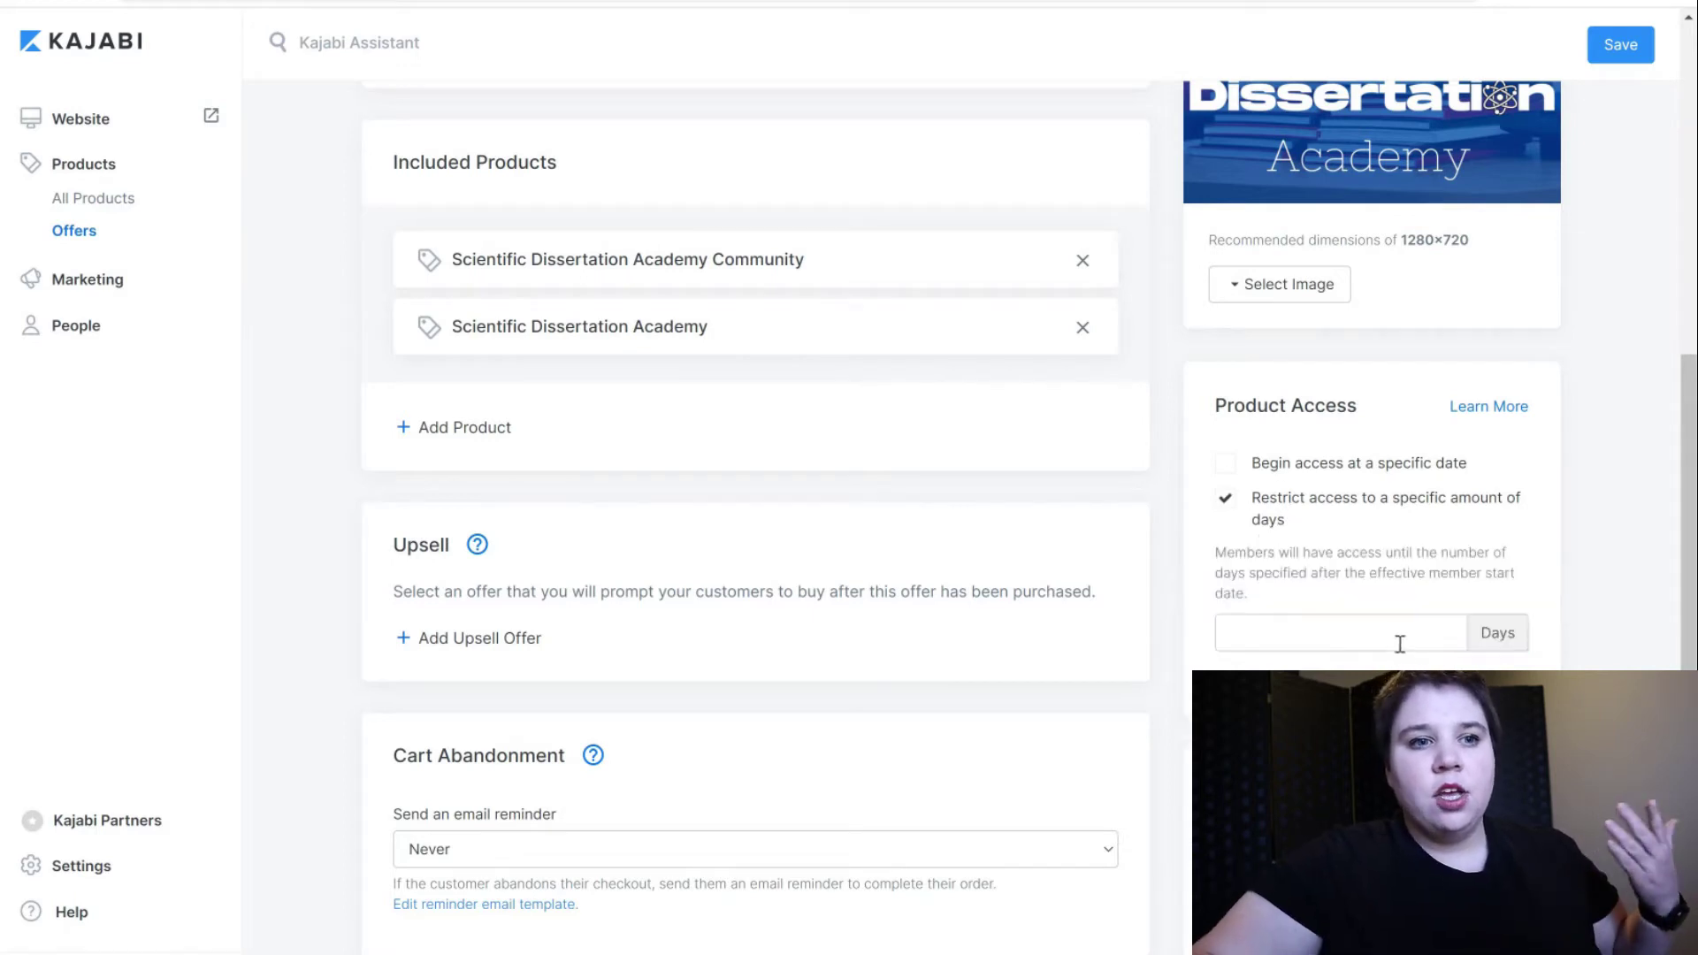
{"action": "left_click", "coordinate": [1396, 640]}
{"action": "type", "text": "365"}
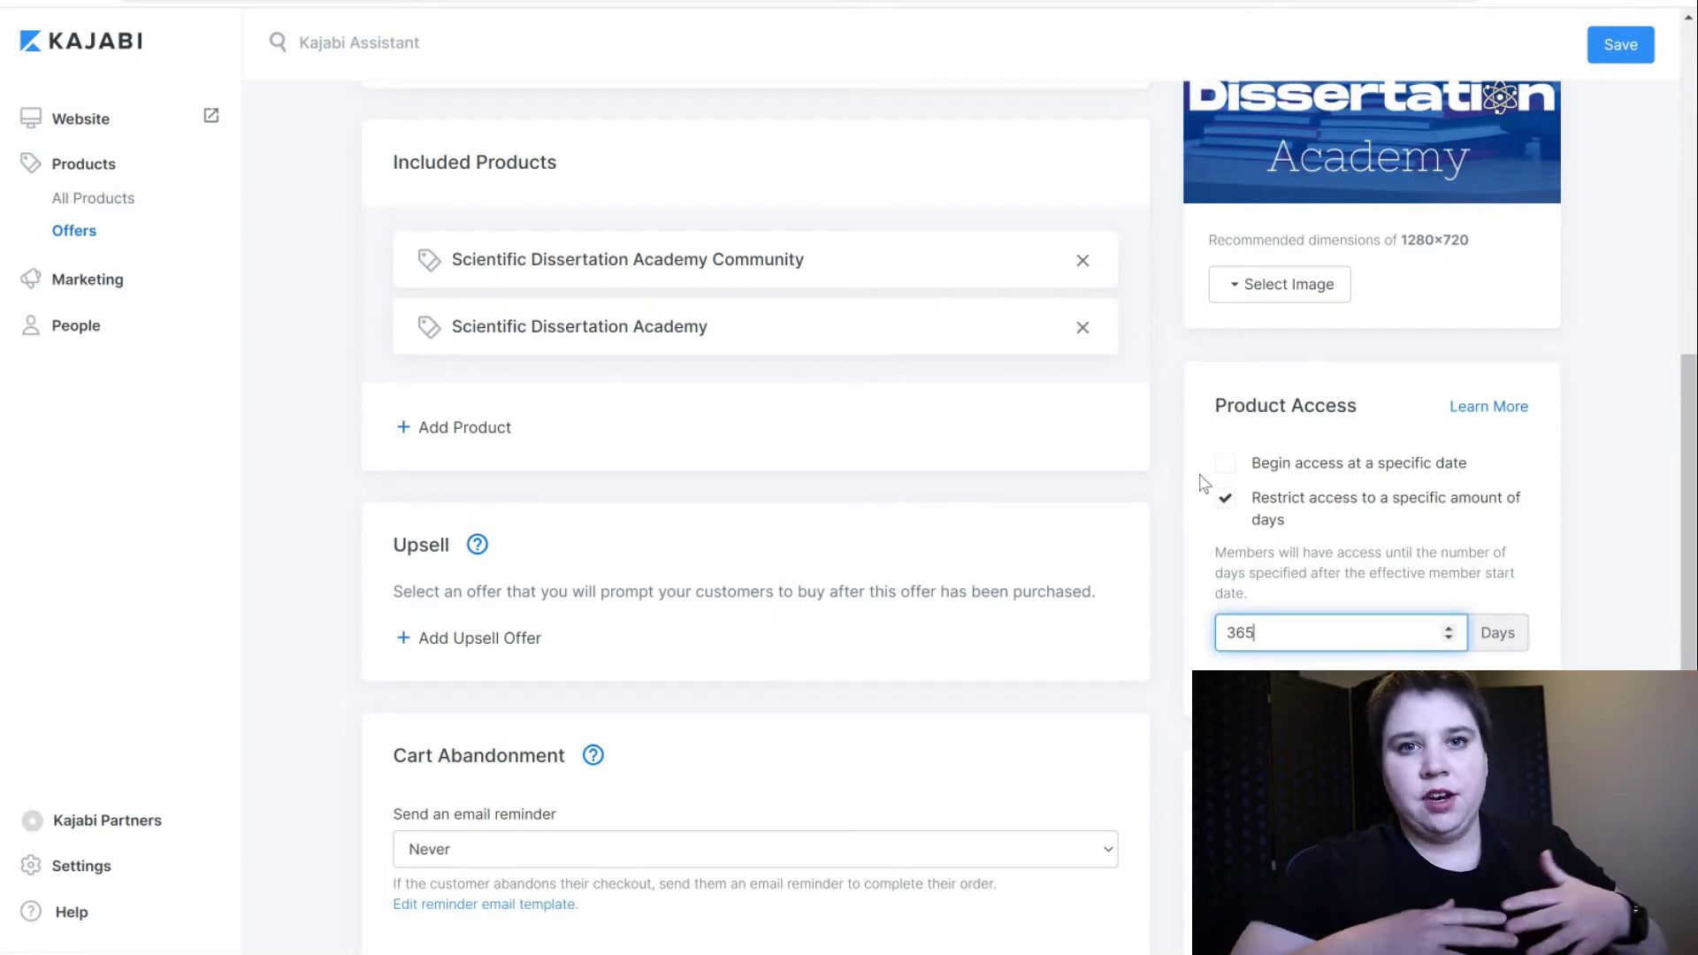
{"action": "left_click", "coordinate": [1225, 498]}
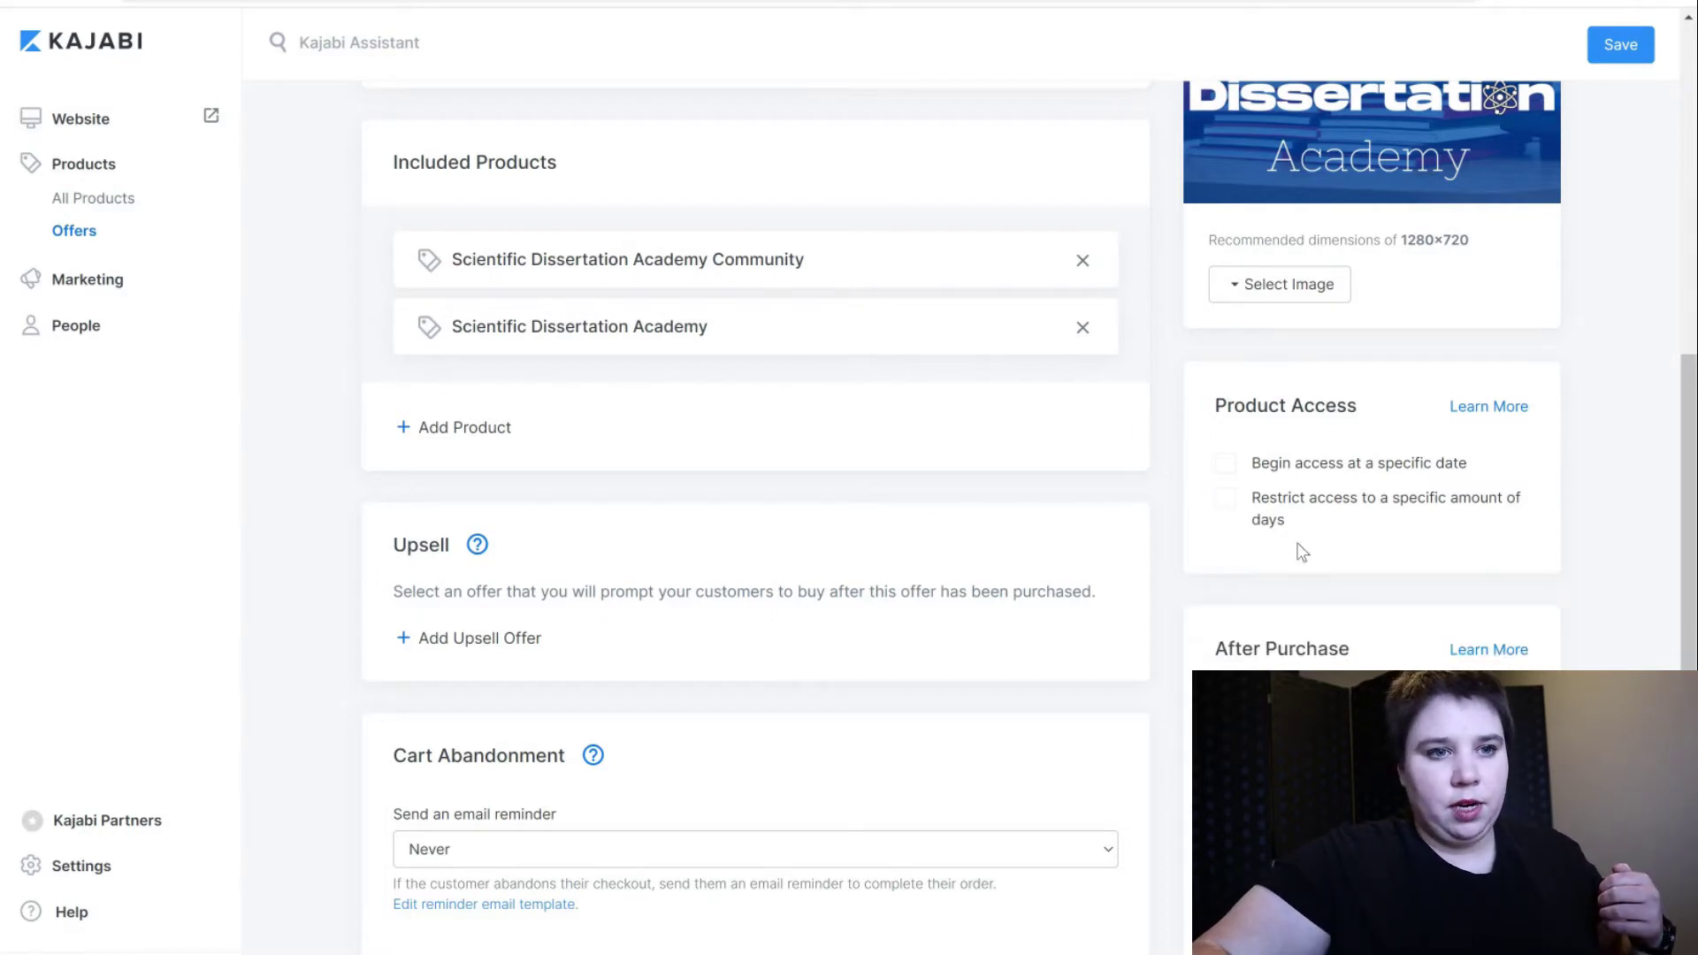
Enable 'Give an affiliate commission' at 10% after purchase.
{"action": "scroll", "coordinate": [1297, 564], "scroll_direction": "down", "scroll_amount": 2}
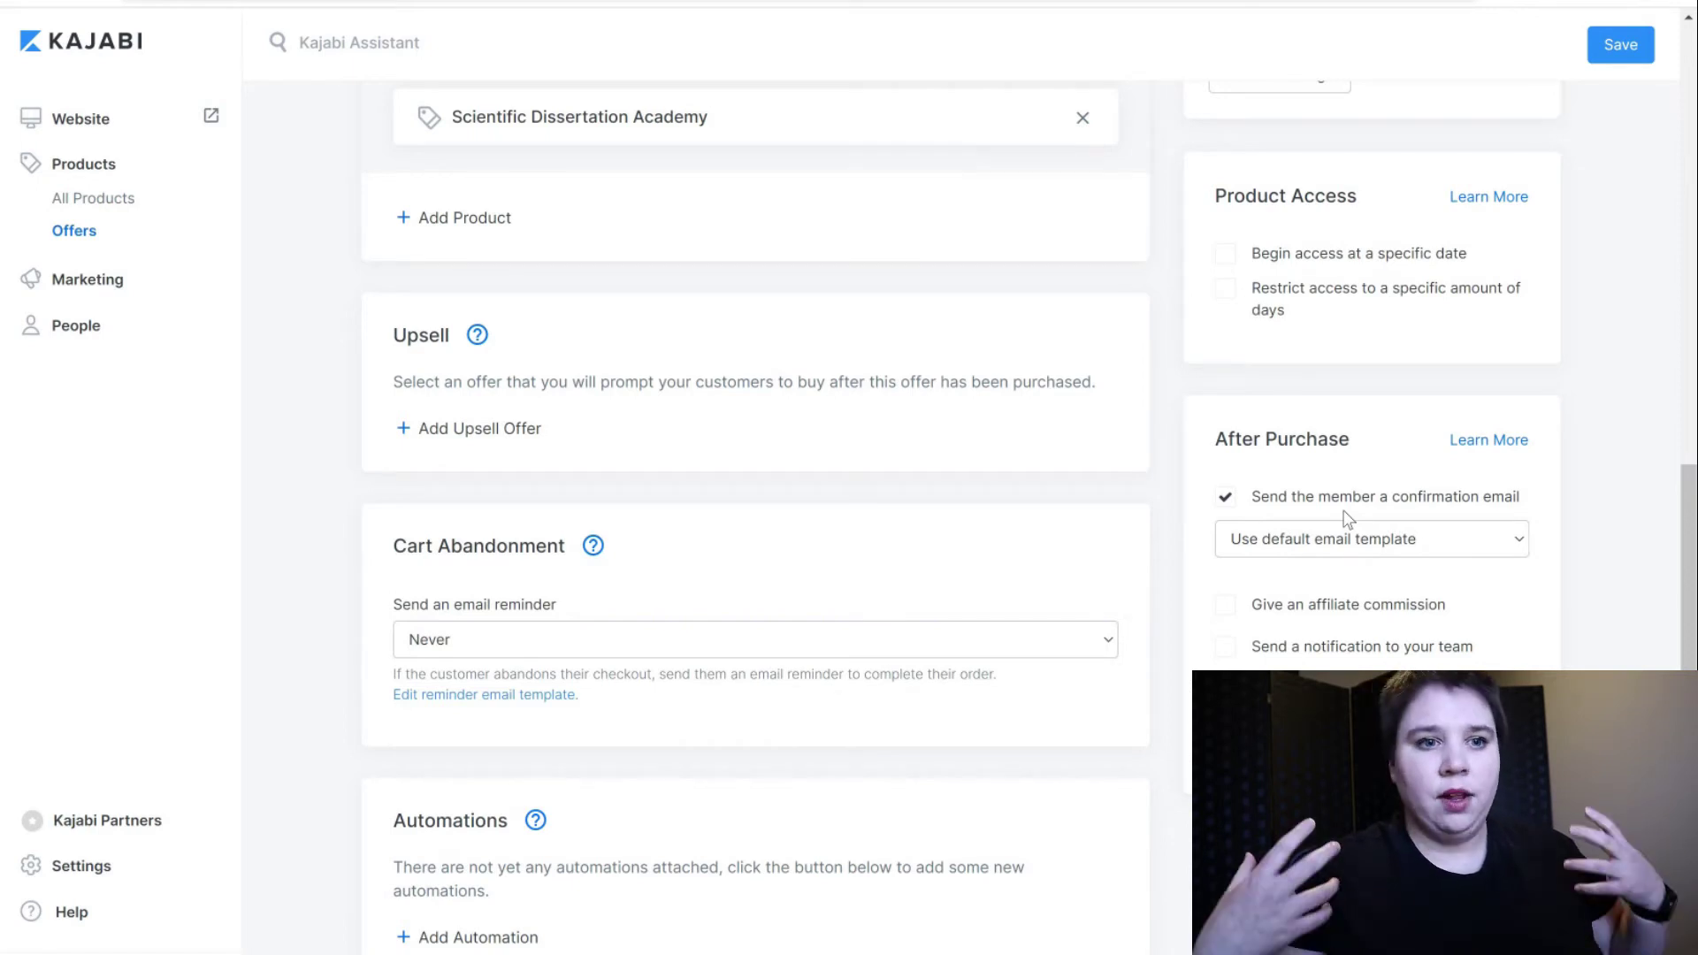
{"action": "left_click", "coordinate": [1226, 614]}
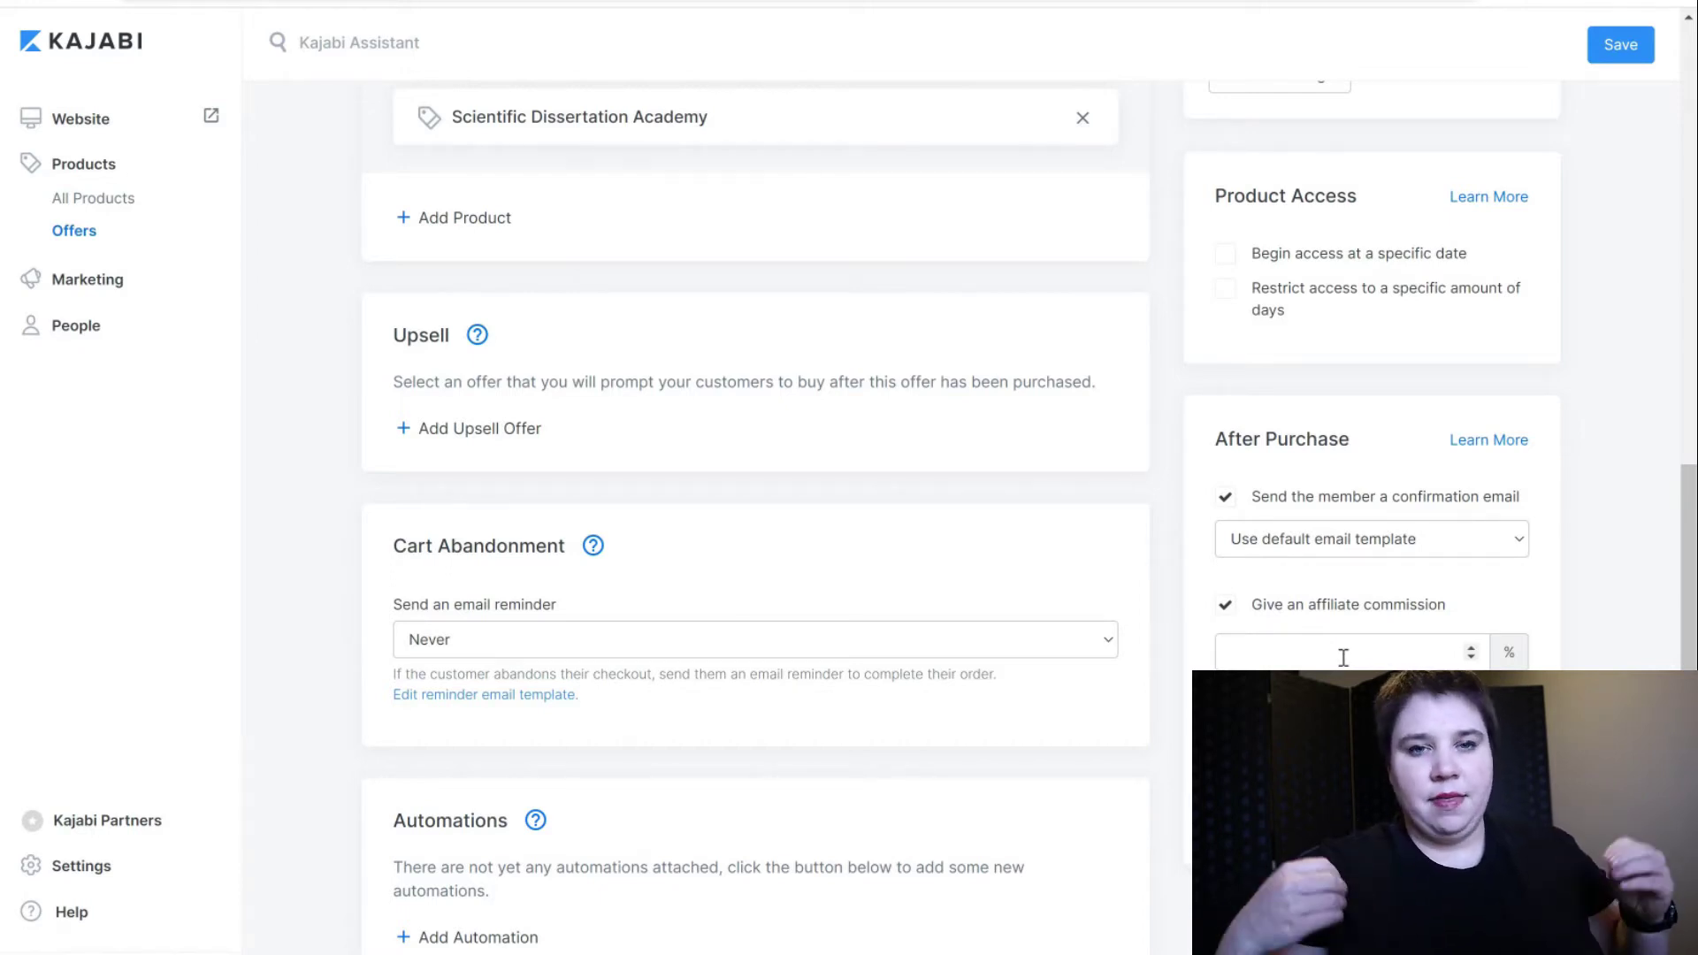
{"action": "left_click", "coordinate": [1343, 658]}
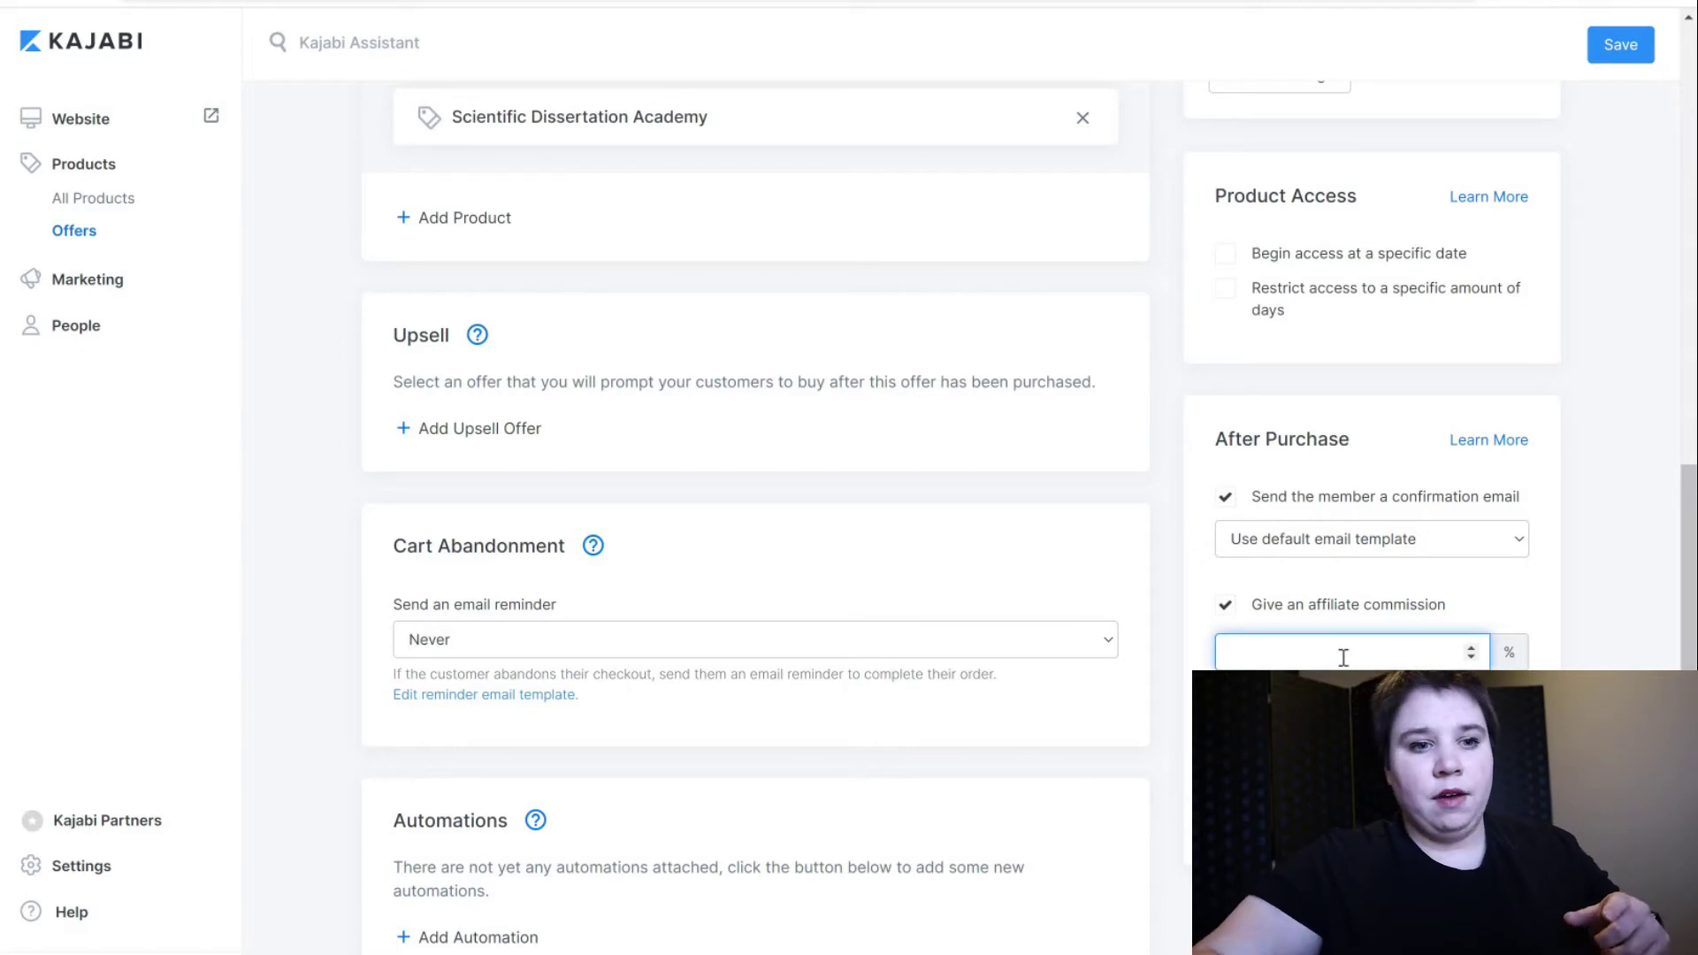
{"action": "type", "text": "10"}
{"action": "left_click", "coordinate": [1554, 600]}
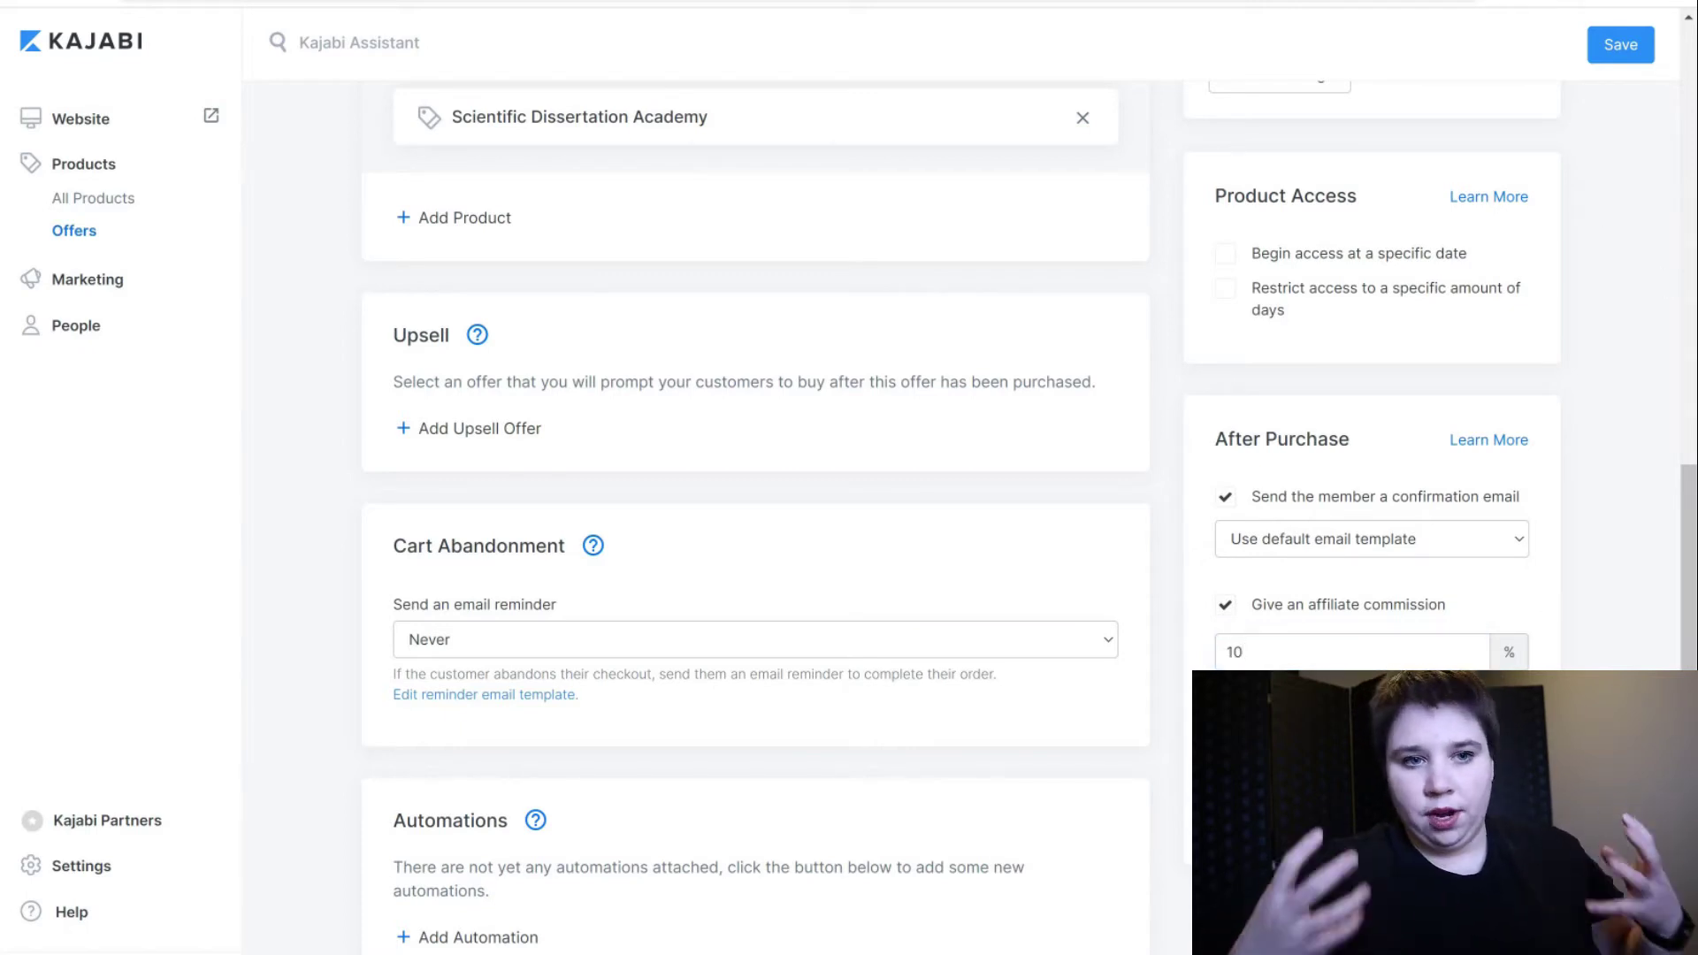
{"action": "scroll", "coordinate": [1554, 600], "scroll_direction": "down", "scroll_amount": 1}
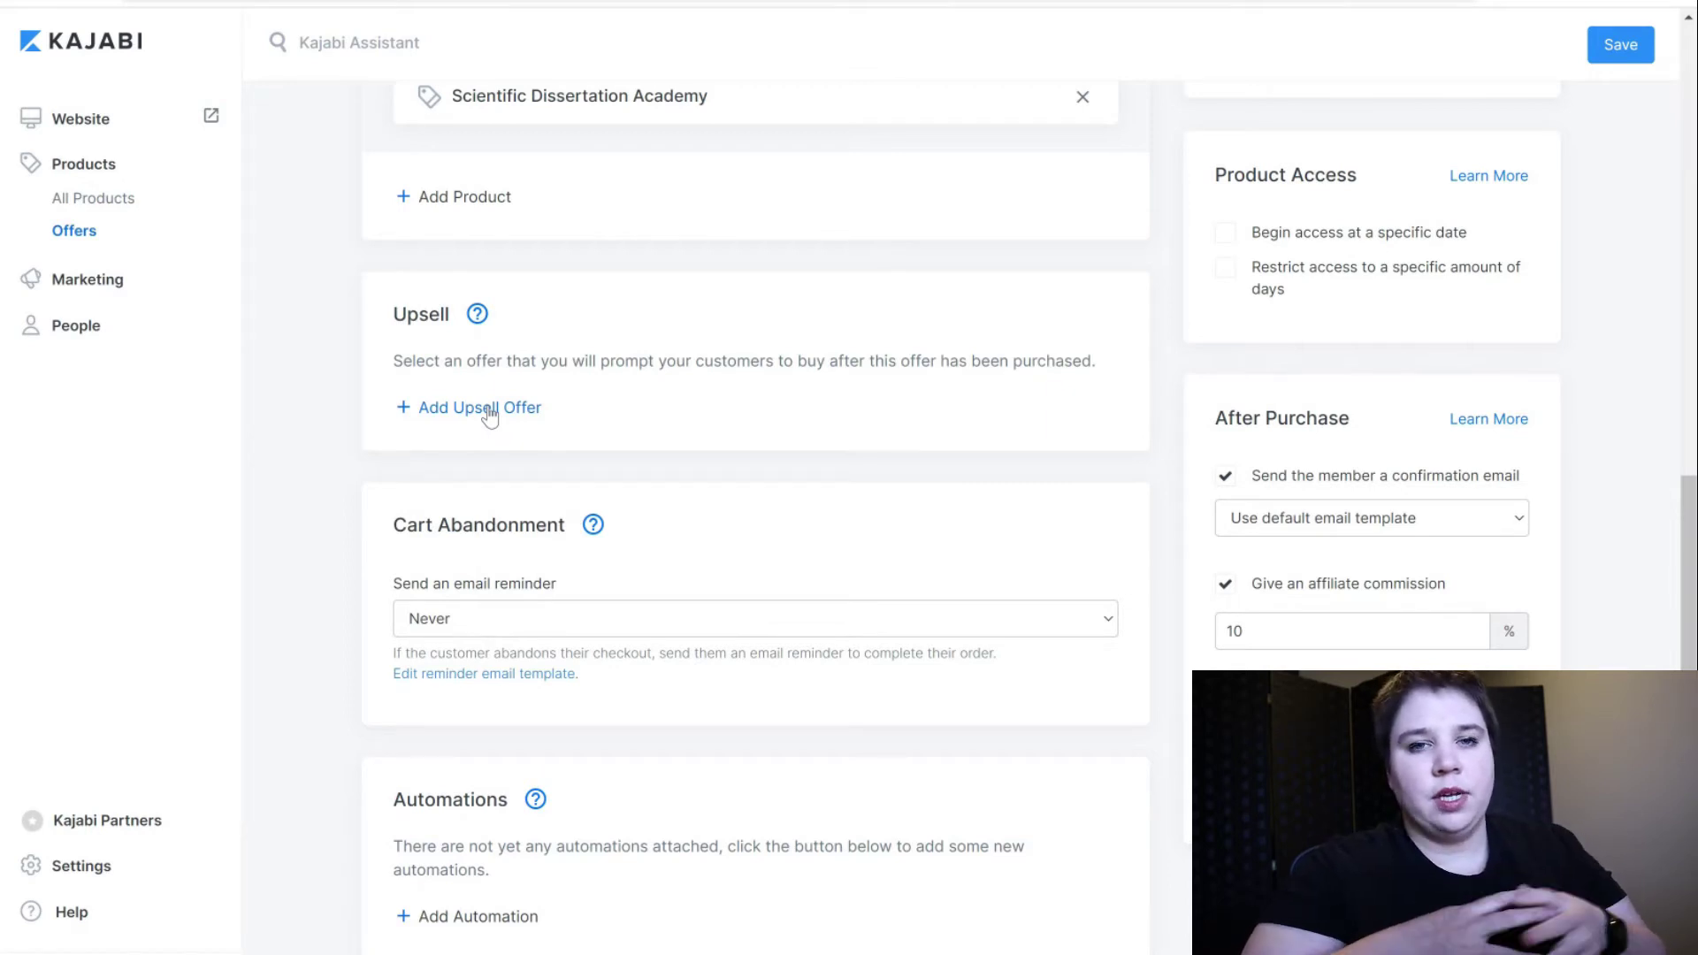
{"action": "left_click", "coordinate": [489, 416]}
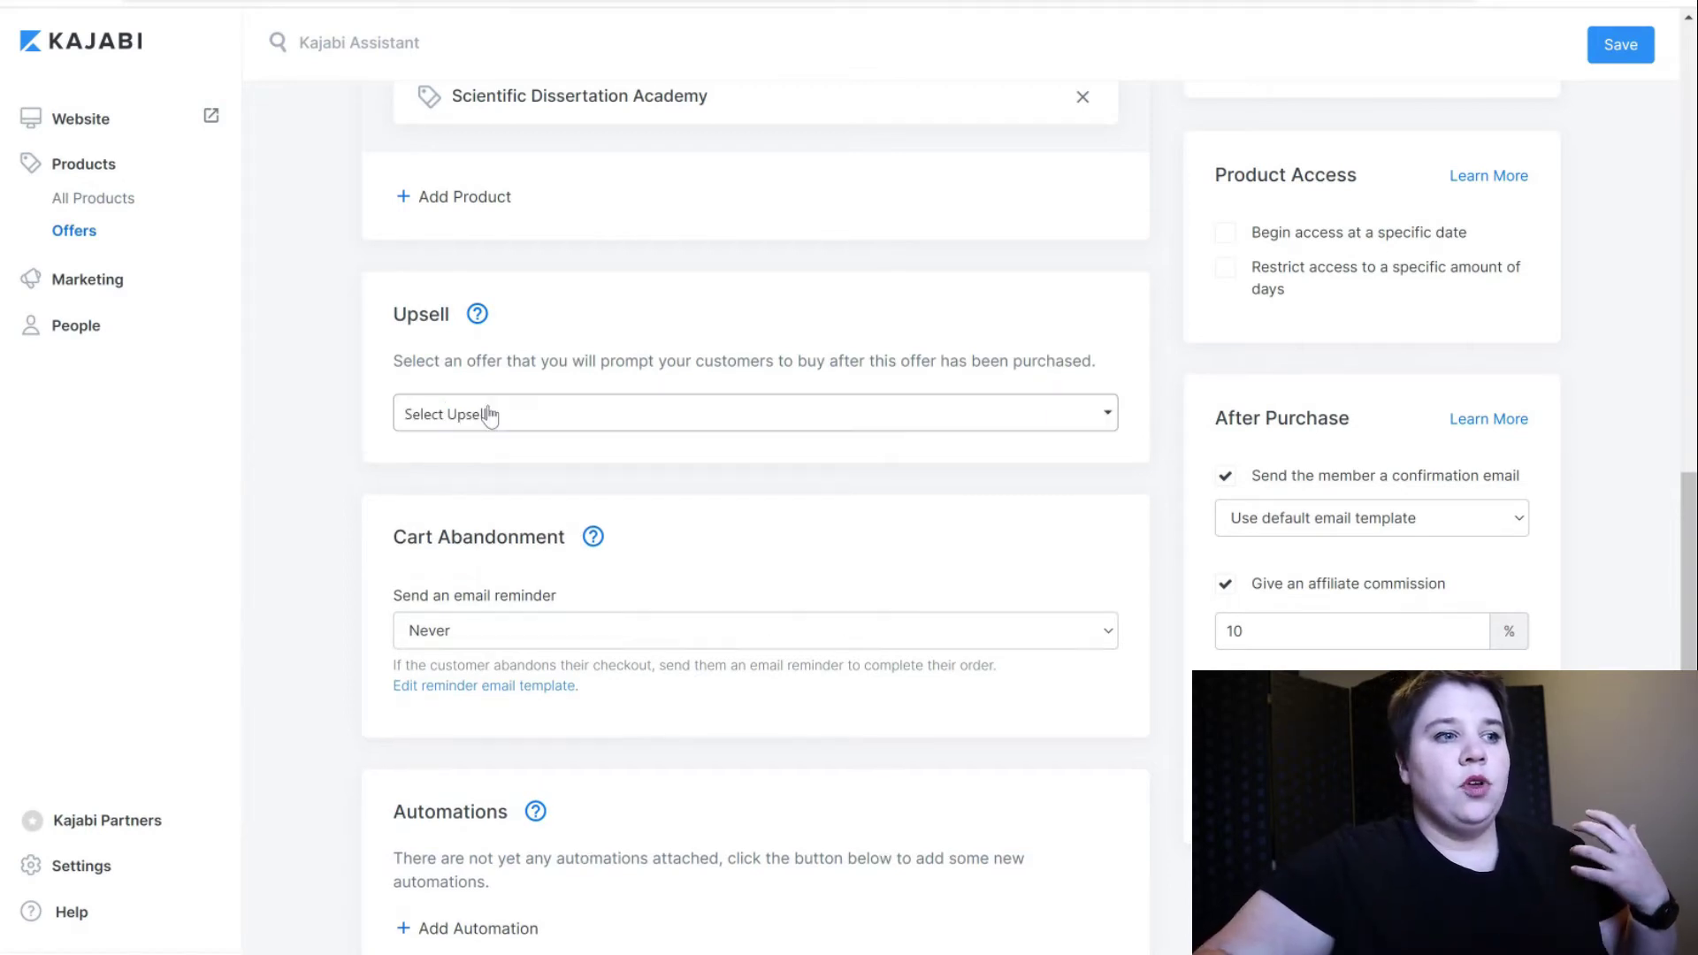
{"action": "left_click", "coordinate": [485, 413]}
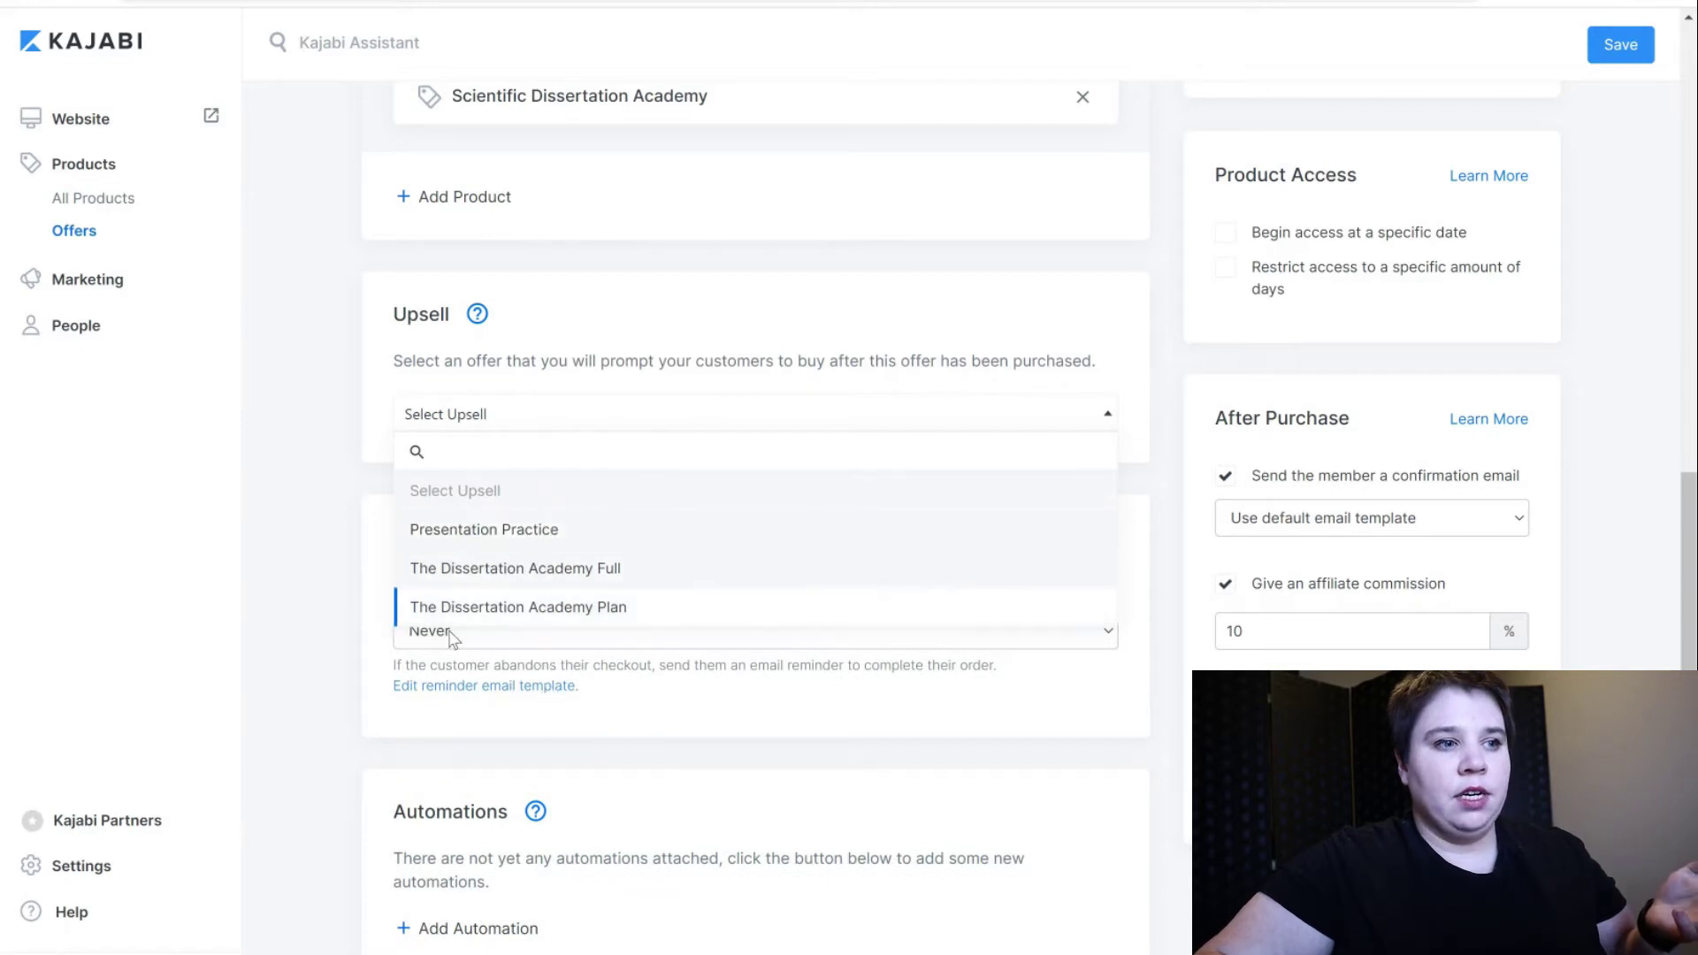
{"action": "left_click", "coordinate": [332, 482]}
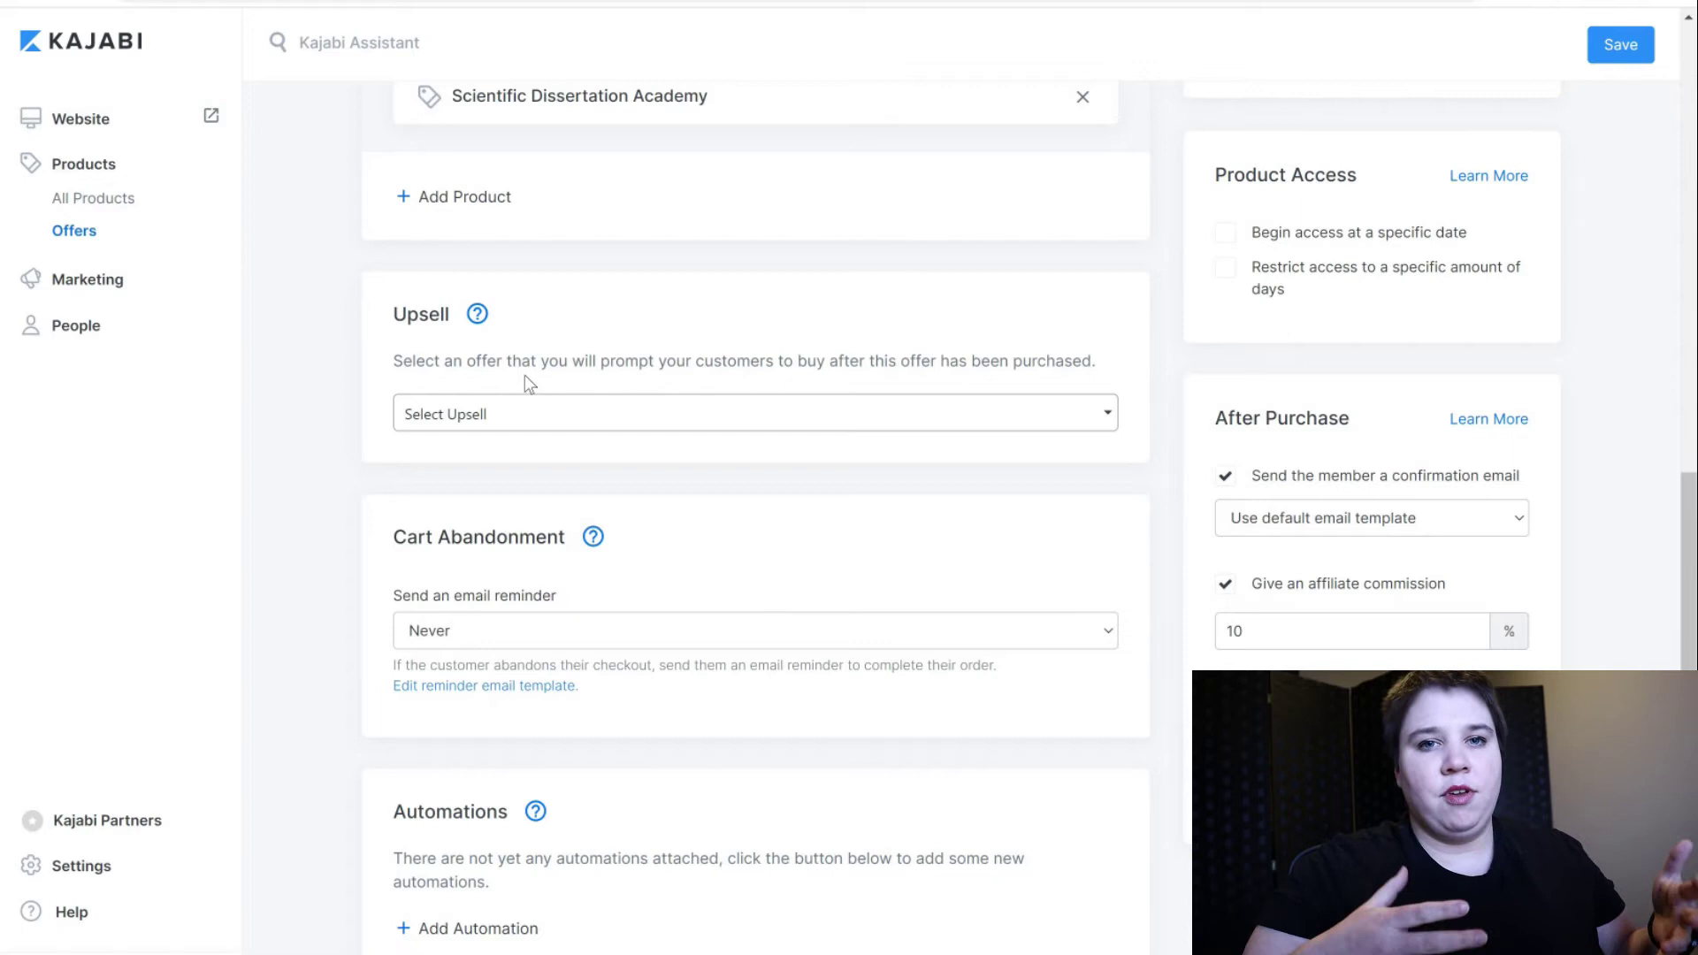
Set the cart abandonment email reminder to '24 hours later'.
{"action": "scroll", "coordinate": [531, 612], "scroll_direction": "down", "scroll_amount": 1}
{"action": "left_click", "coordinate": [531, 615]}
{"action": "key", "text": "Down"}
{"action": "key", "text": "Down"}
{"action": "key", "text": "Down"}
{"action": "key", "text": "Down"}
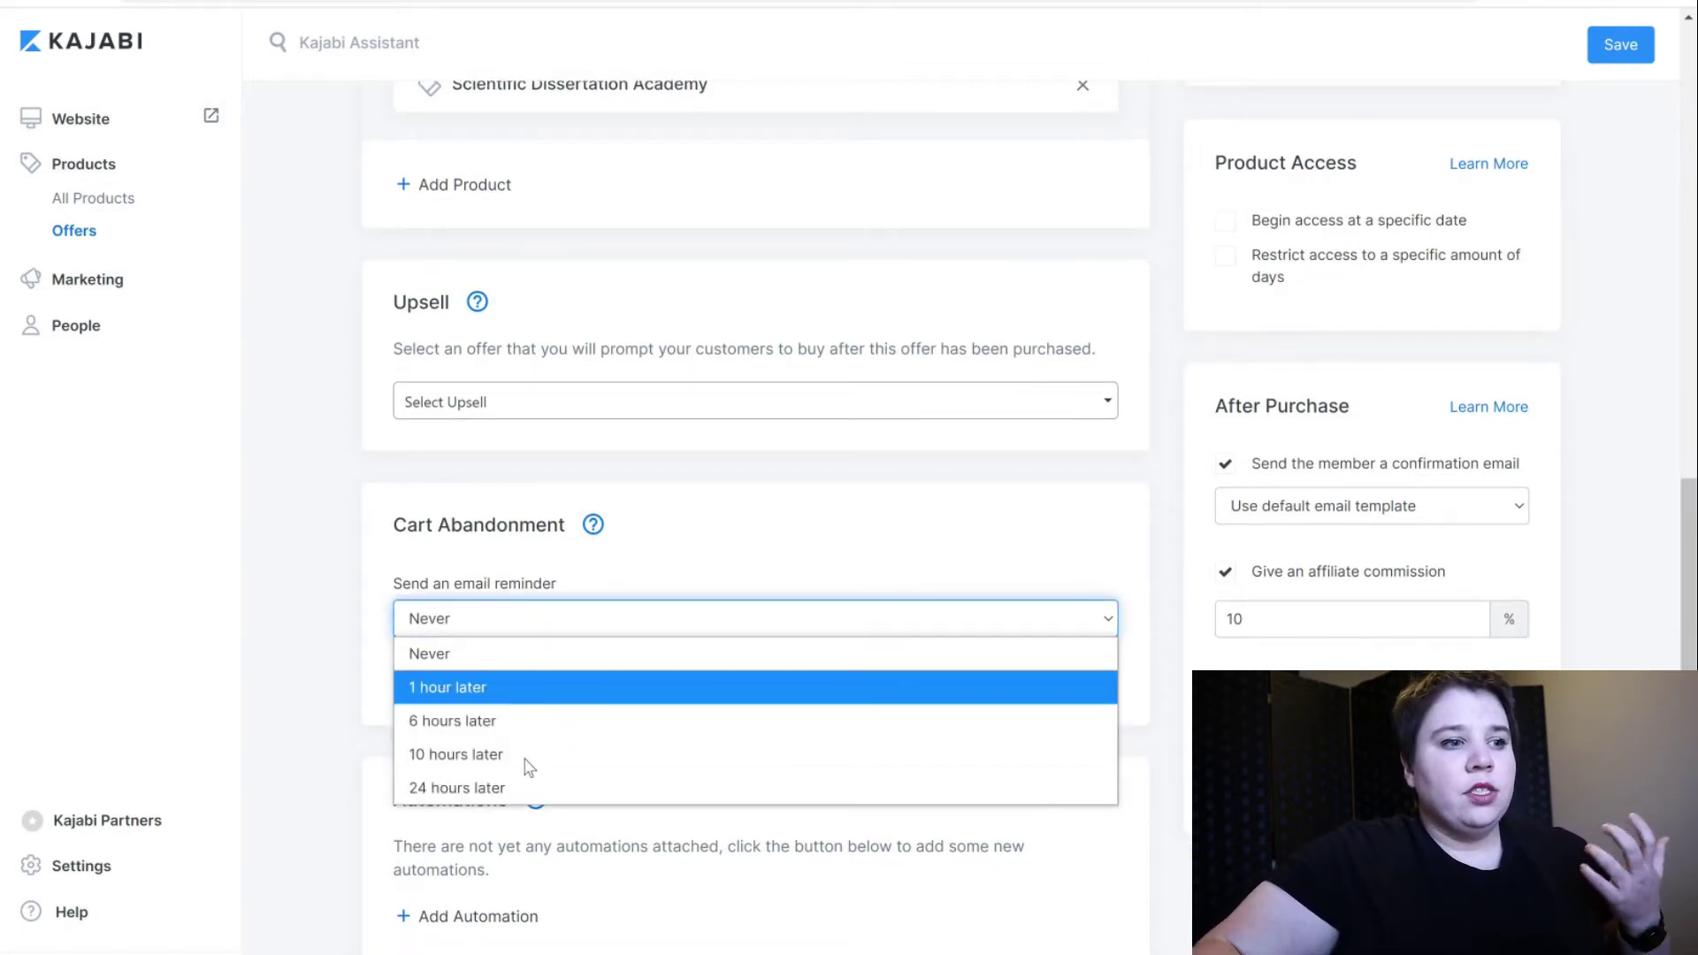
{"action": "key", "text": "Return"}
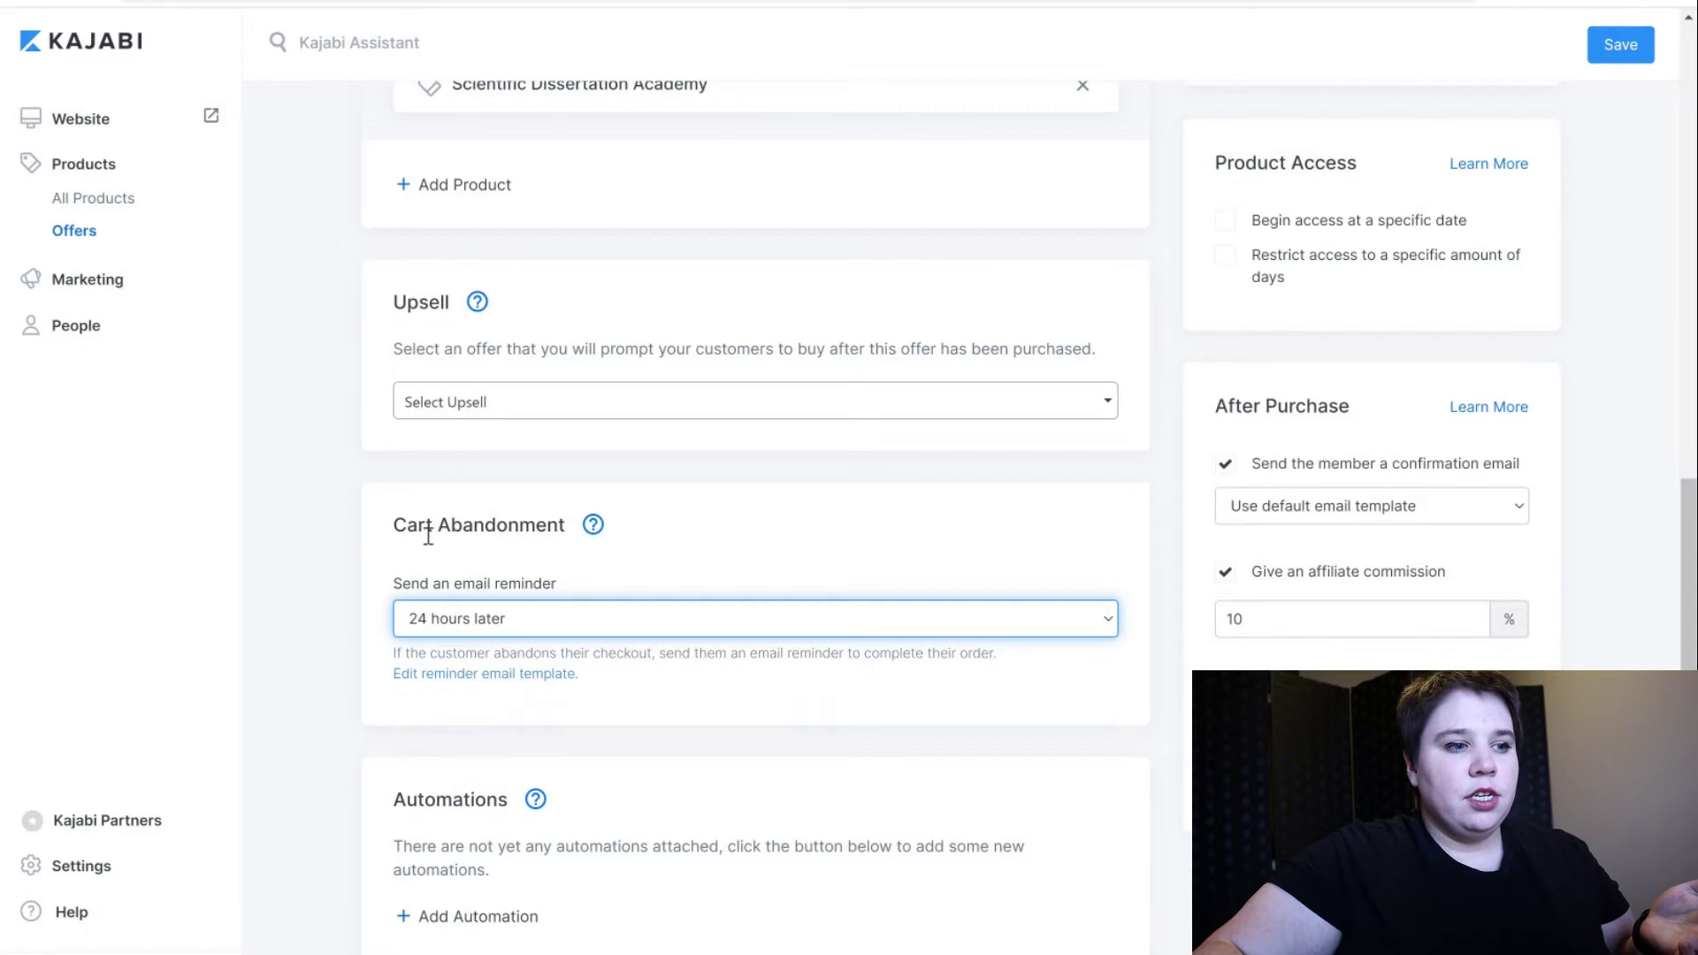
Add a purchase automation that applies a new 'Scientific Dissertation Academy' tag.
{"action": "left_click", "coordinate": [478, 920]}
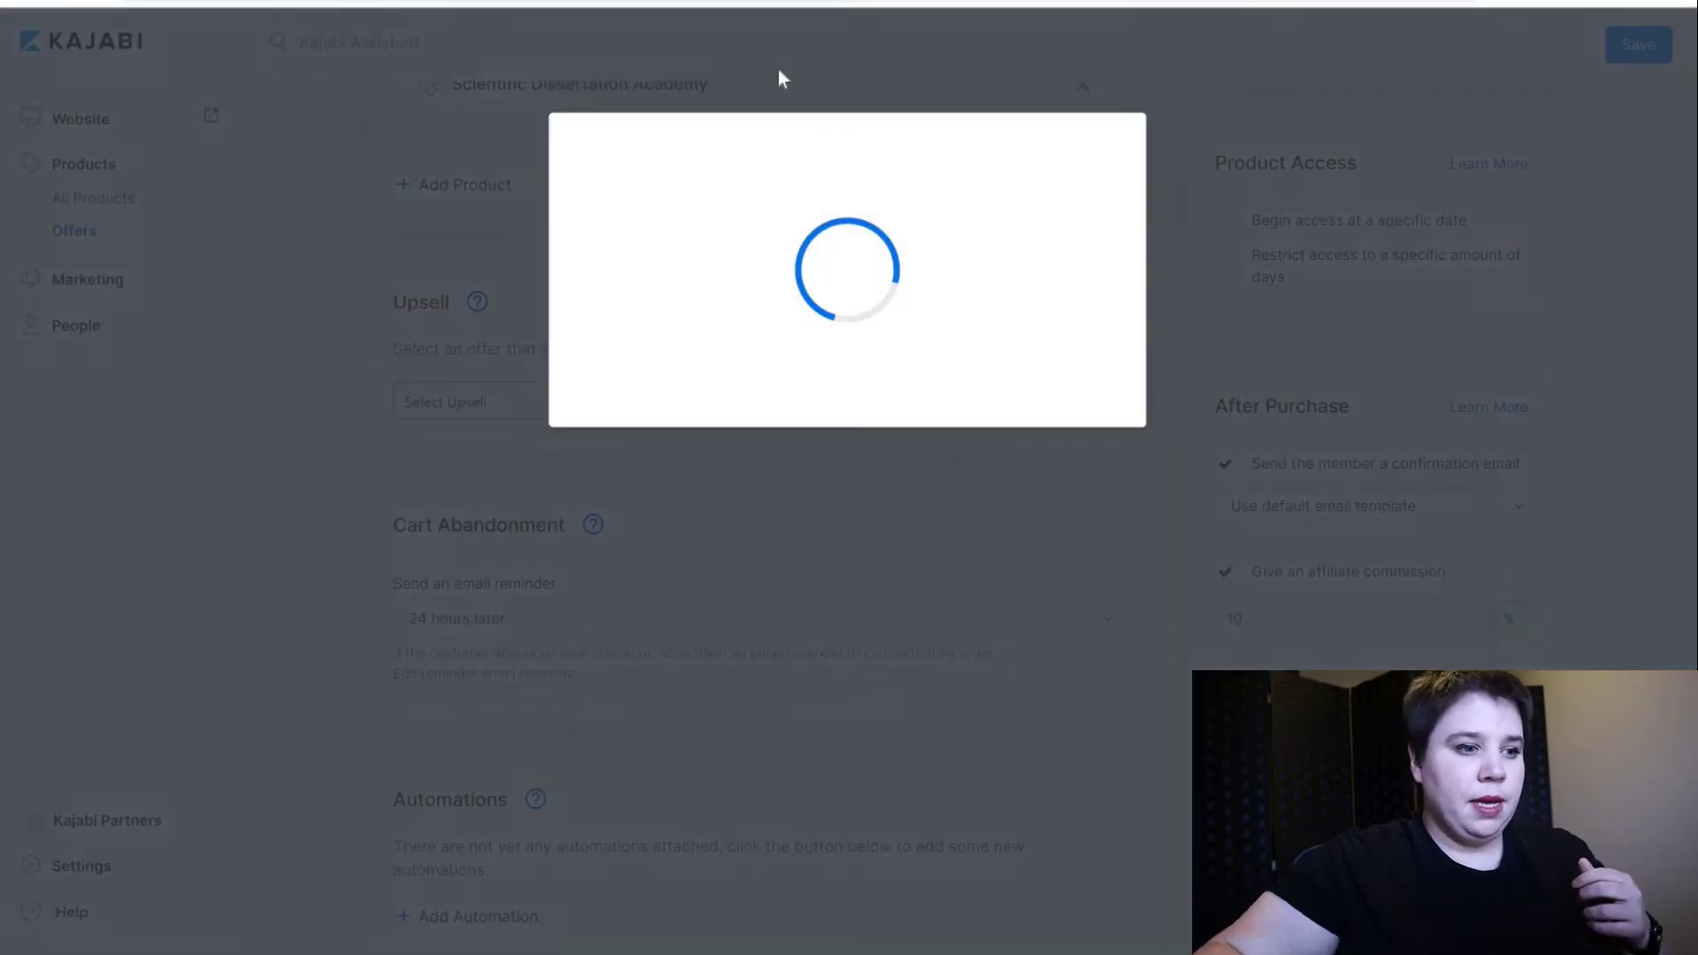
{"action": "left_click", "coordinate": [741, 417]}
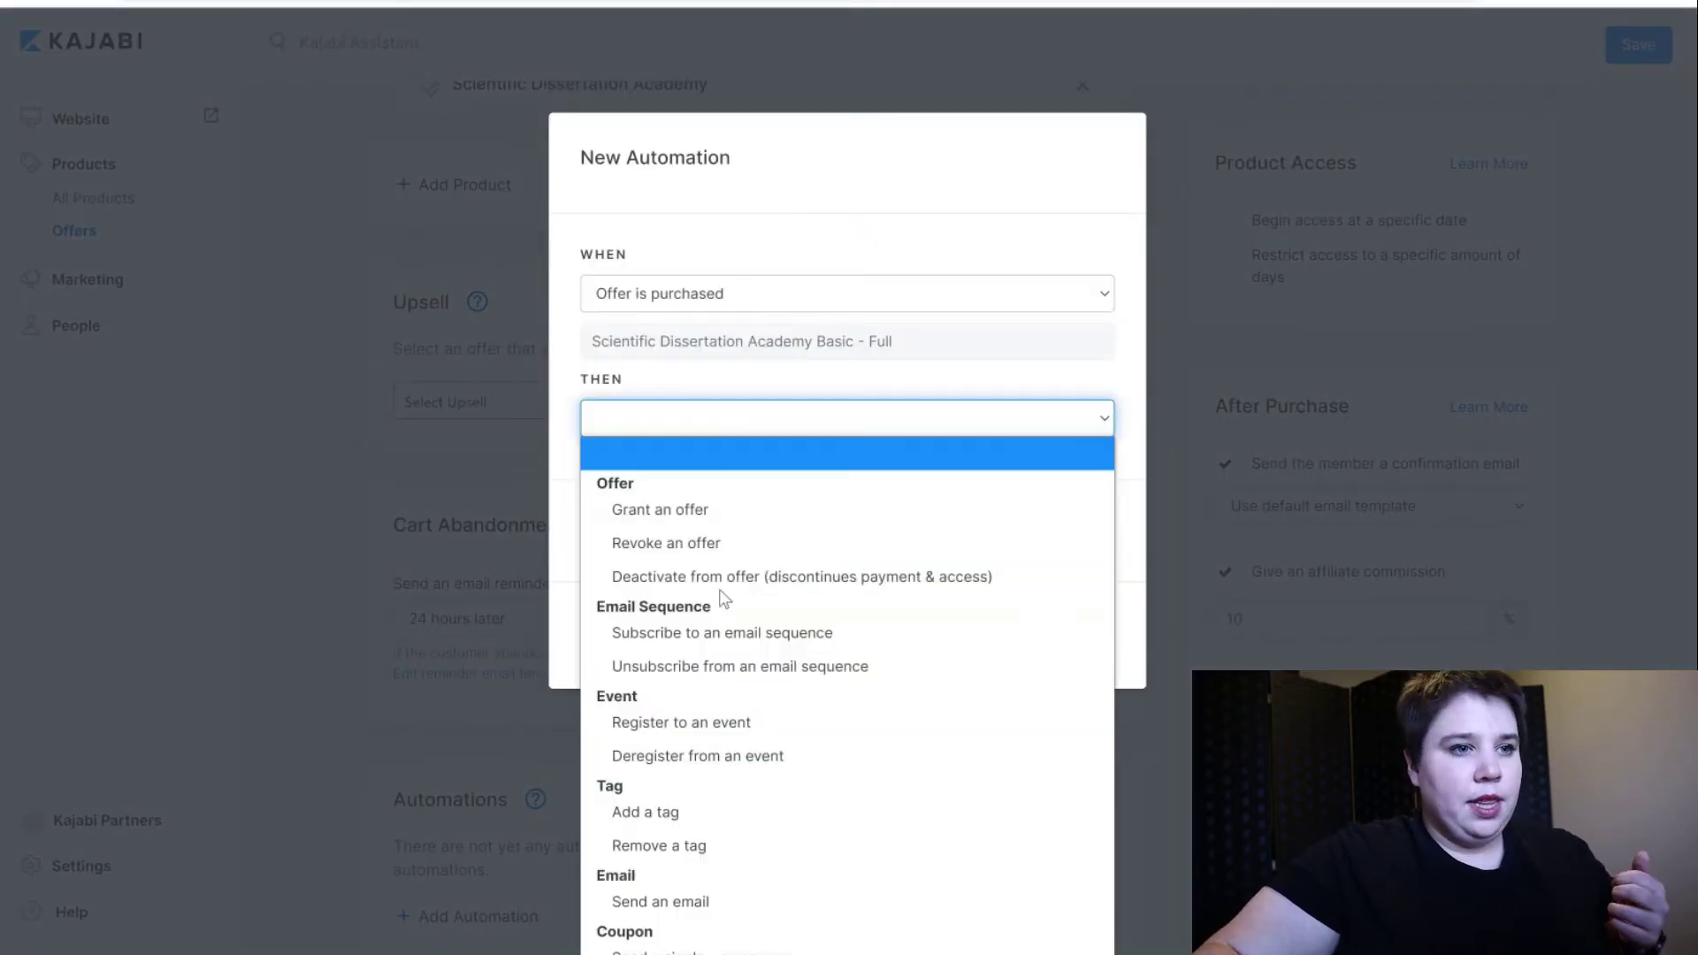
{"action": "left_click", "coordinate": [673, 812]}
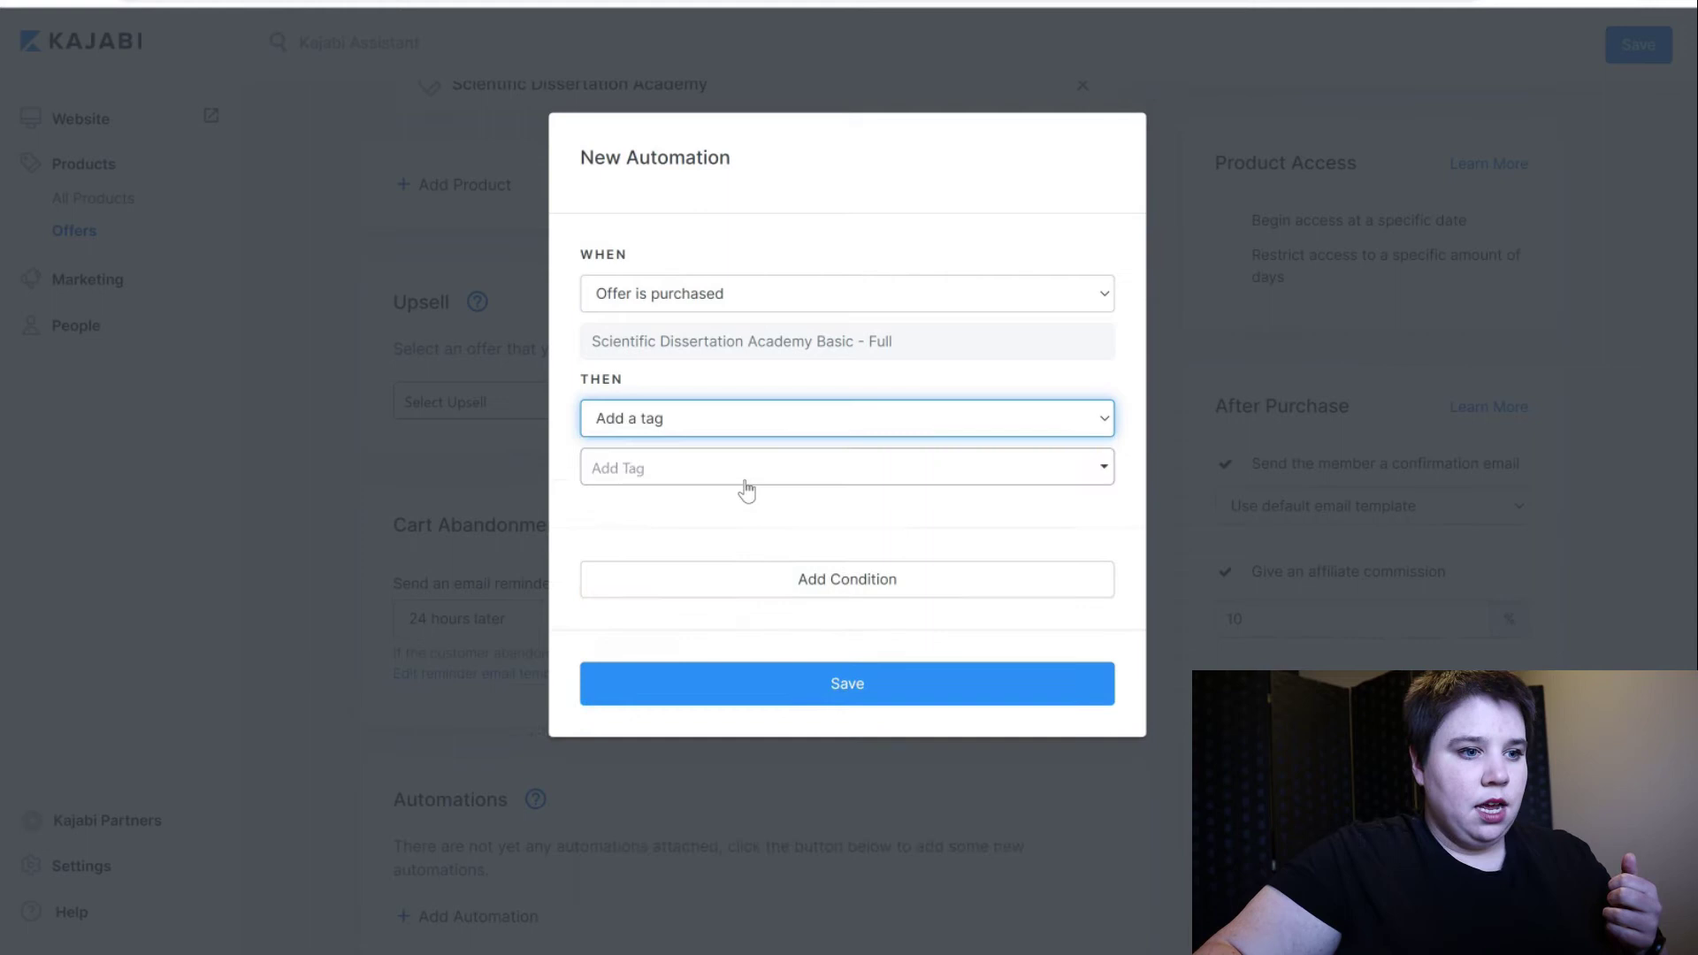
{"action": "left_click", "coordinate": [744, 483]}
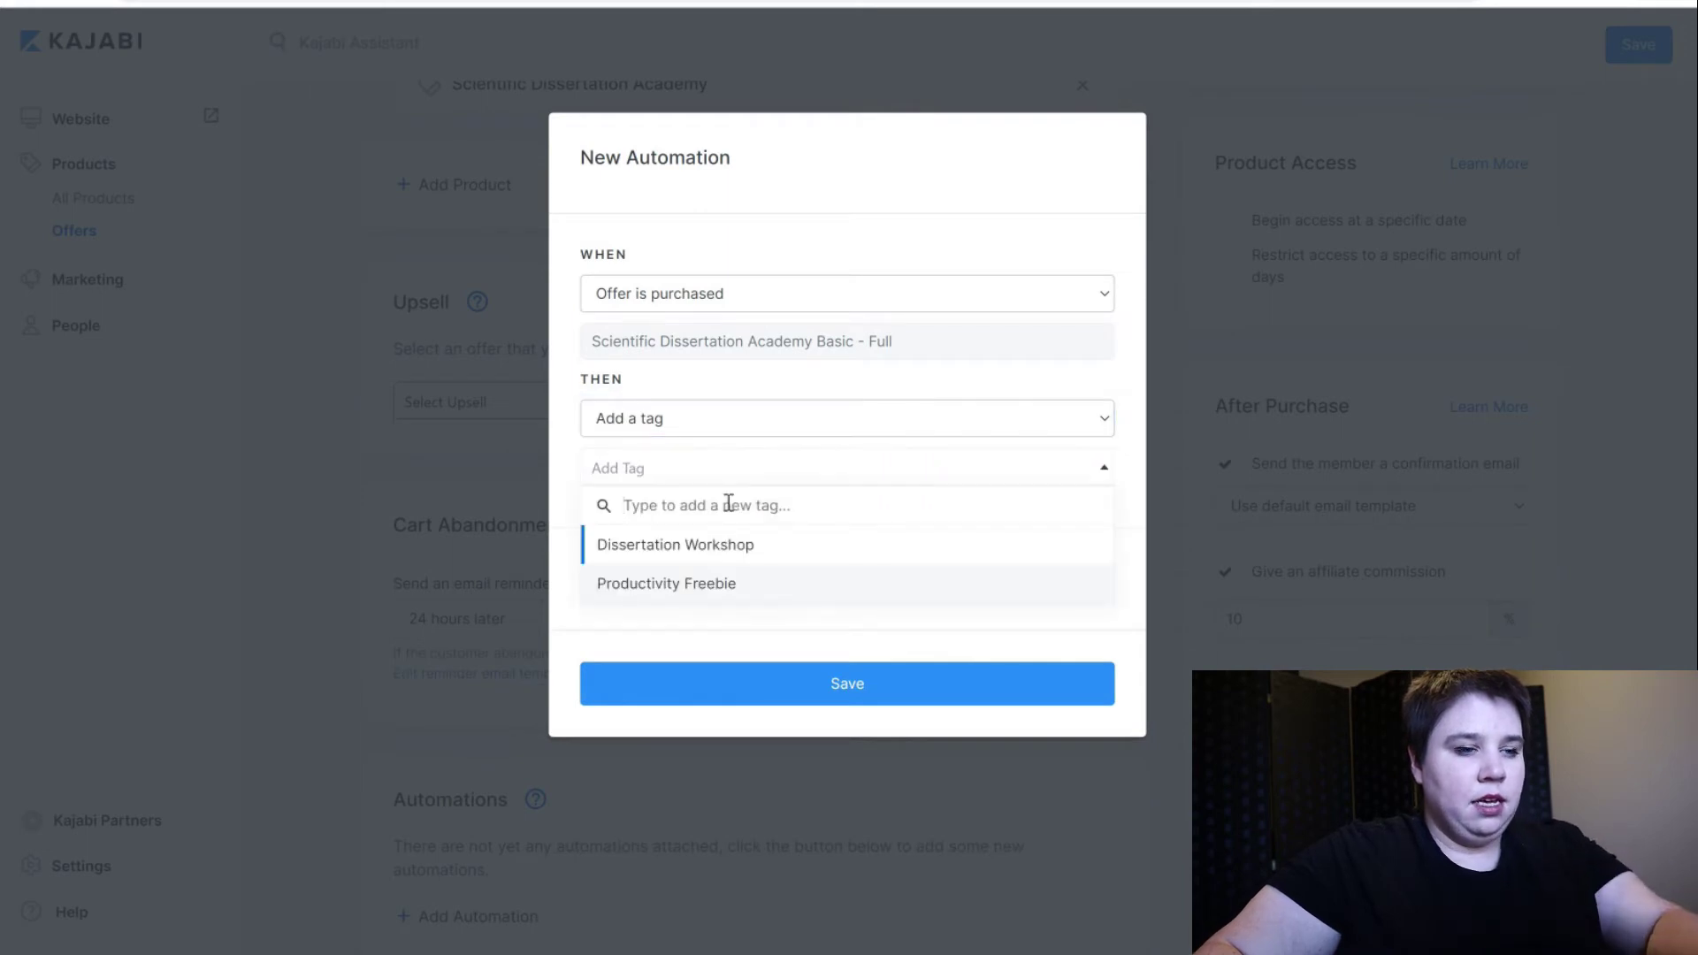
{"action": "type", "text": "Scientific Dissertation Academy"}
{"action": "key", "text": "Return"}
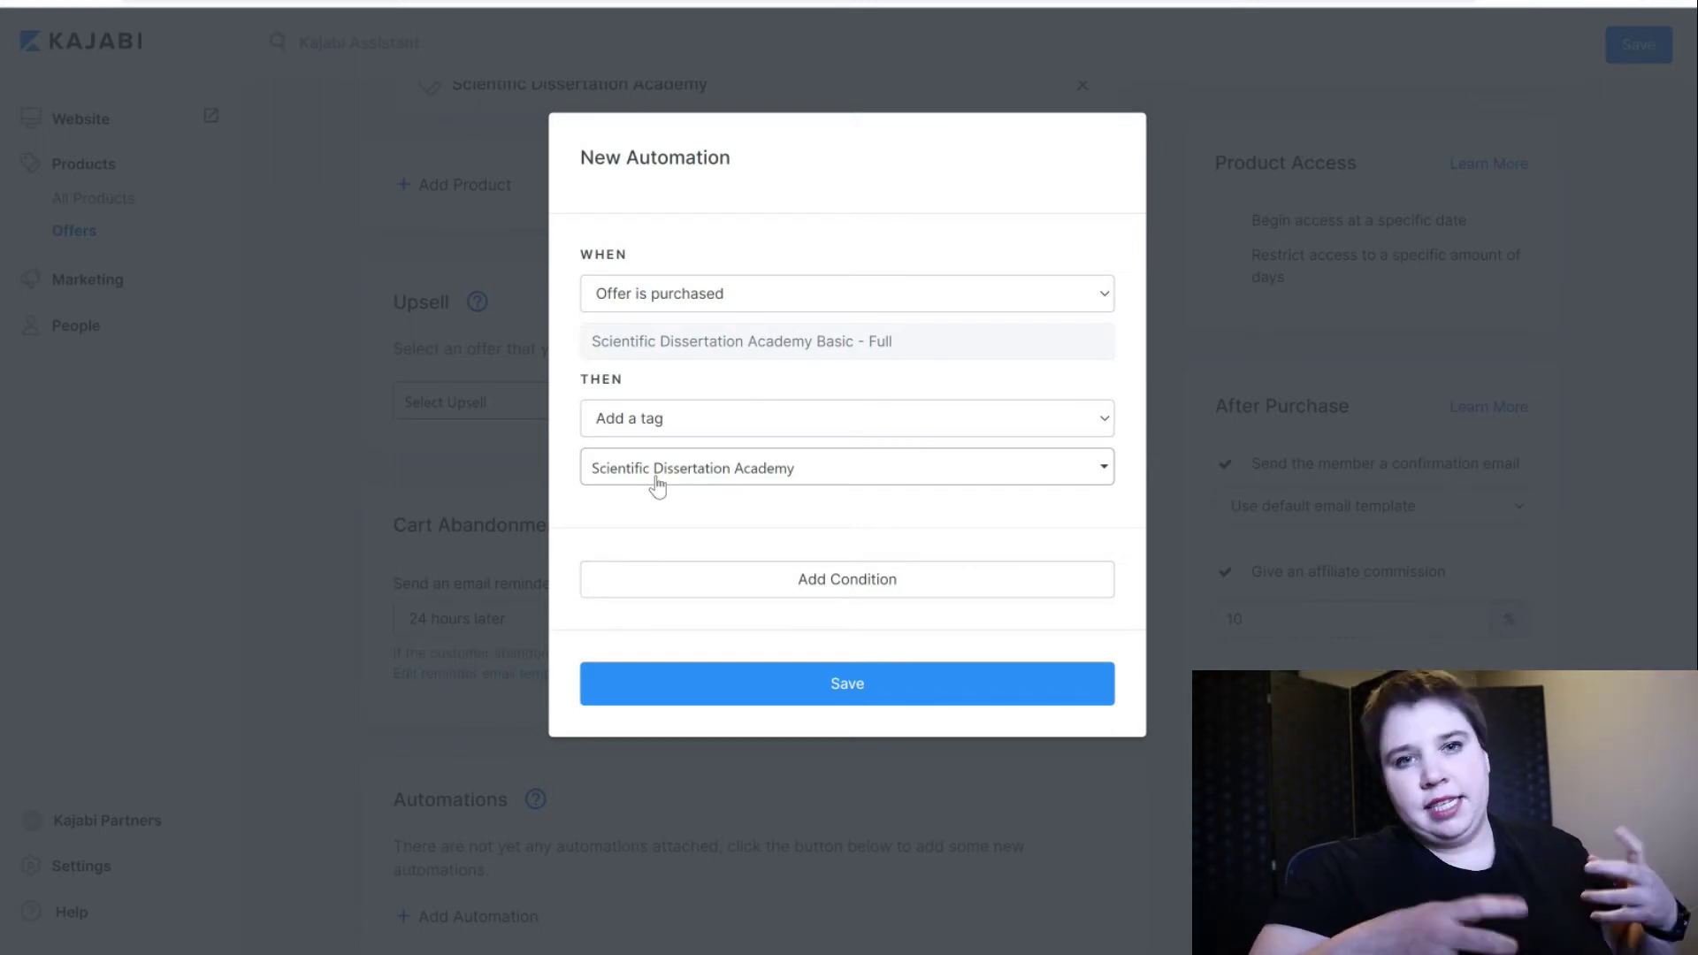
{"action": "left_click", "coordinate": [864, 701]}
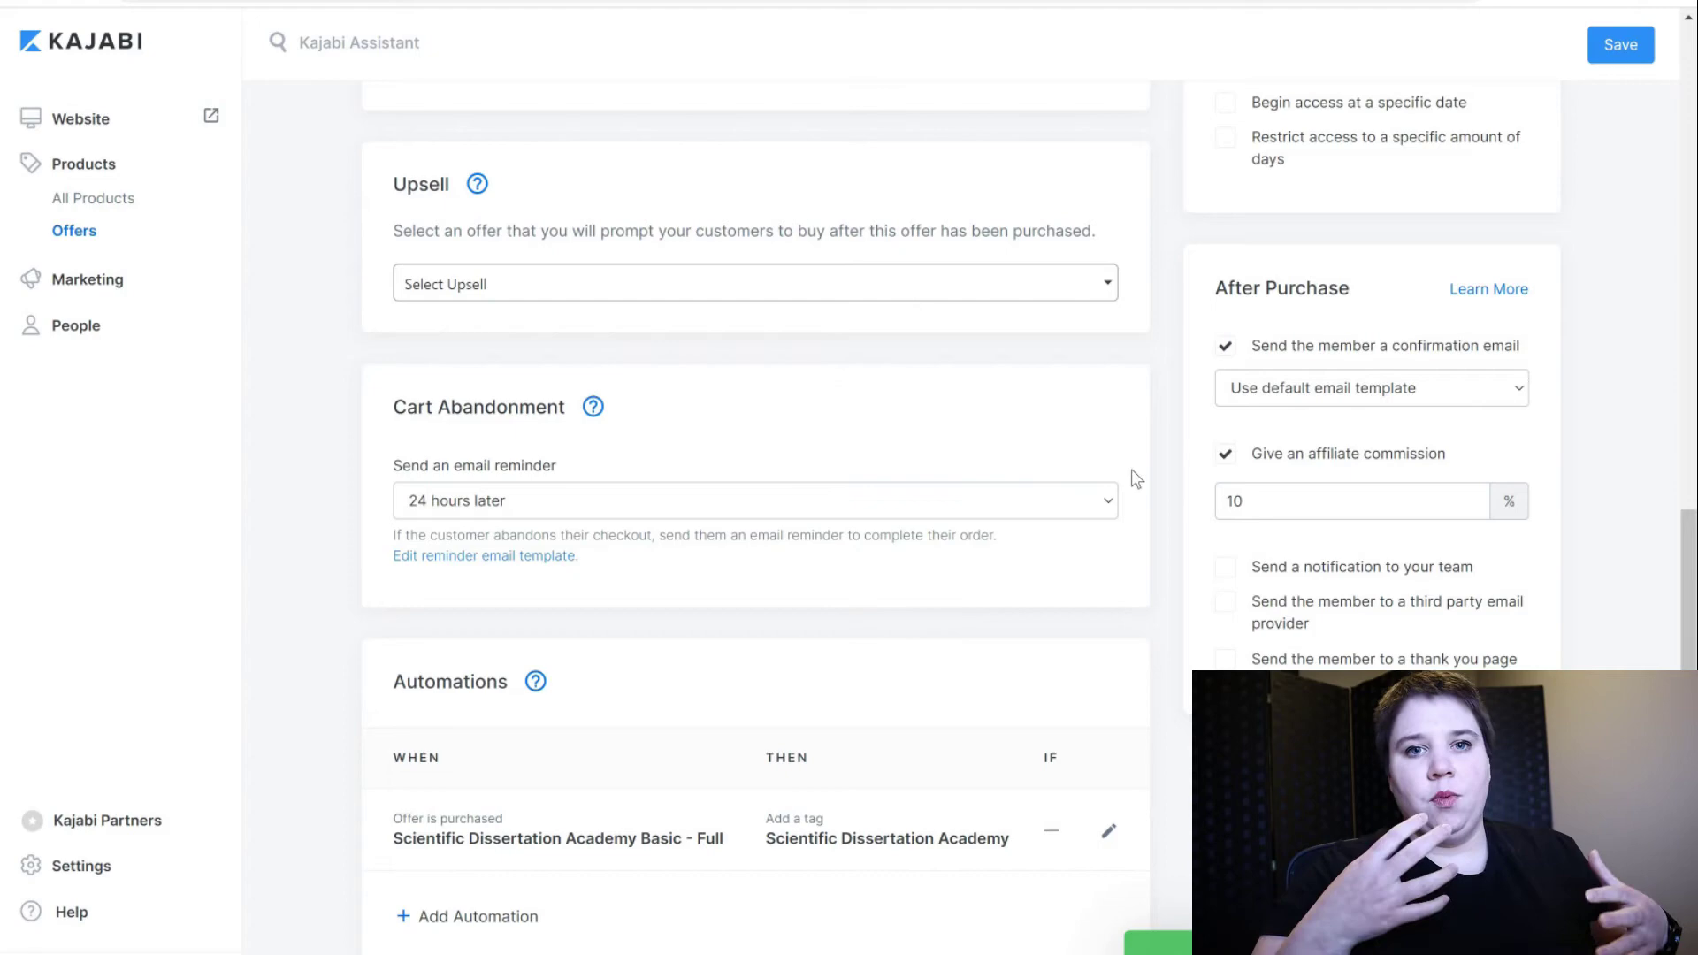
Save the offer, then preview its $497.00 USD checkout page and close the preview.
{"action": "scroll", "coordinate": [1132, 473], "scroll_direction": "up", "scroll_amount": 10}
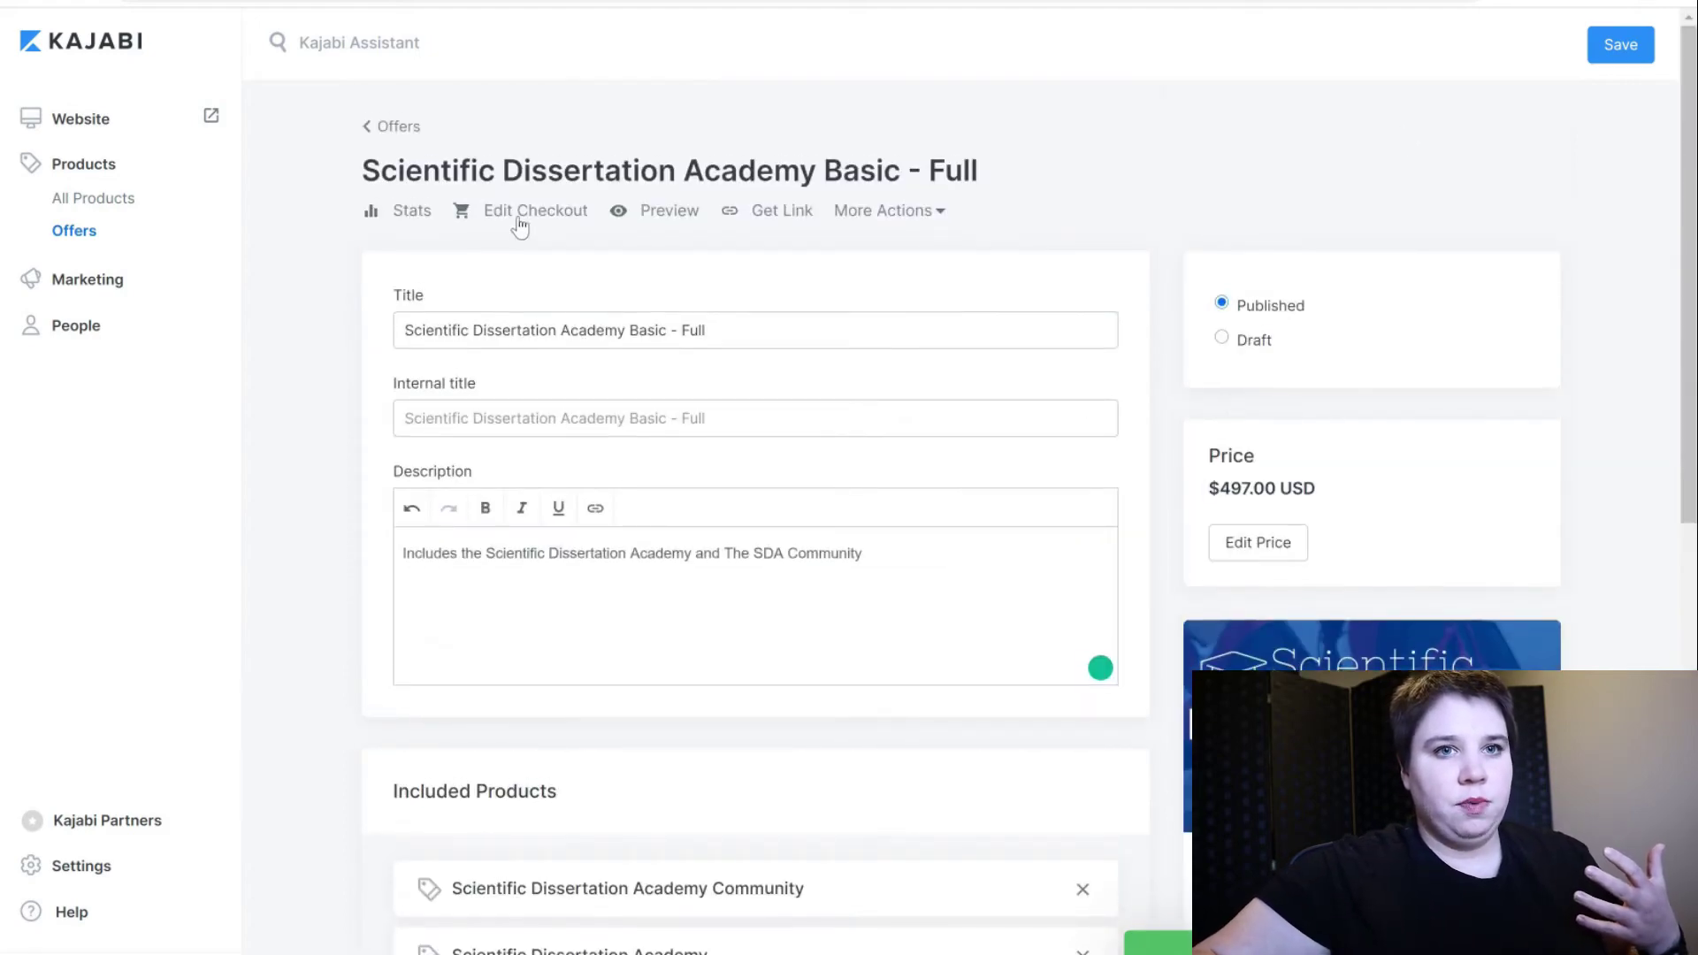
{"action": "left_click", "coordinate": [1616, 55]}
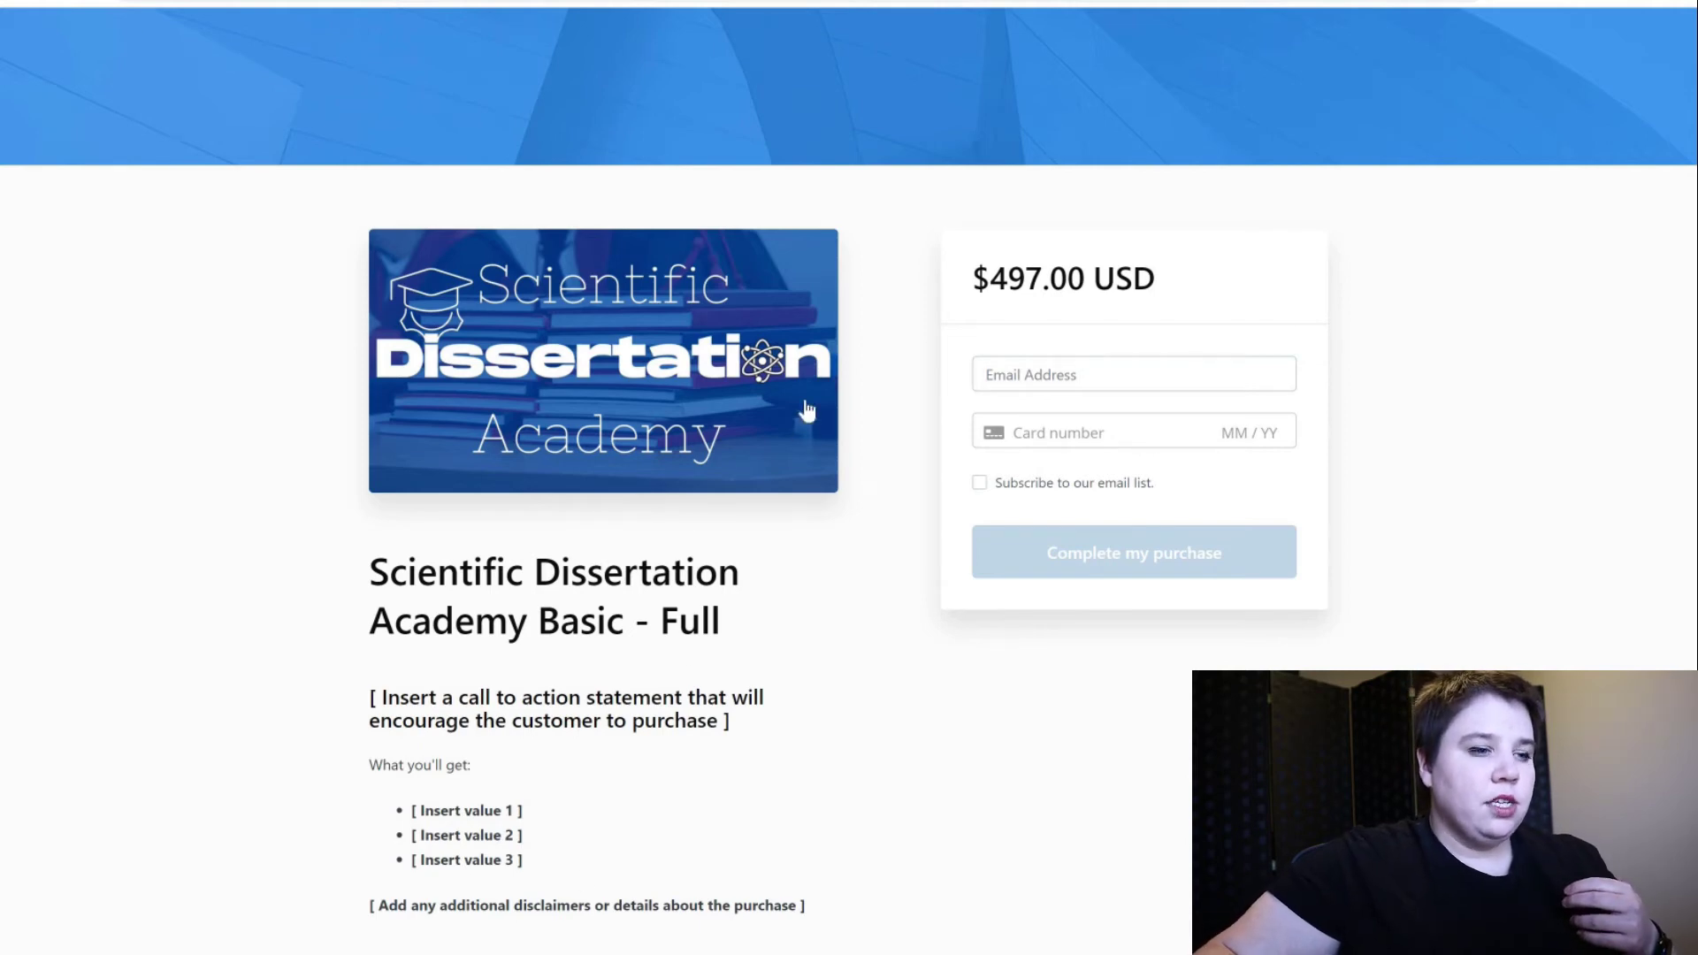
{"action": "key", "text": "ctrl+w"}
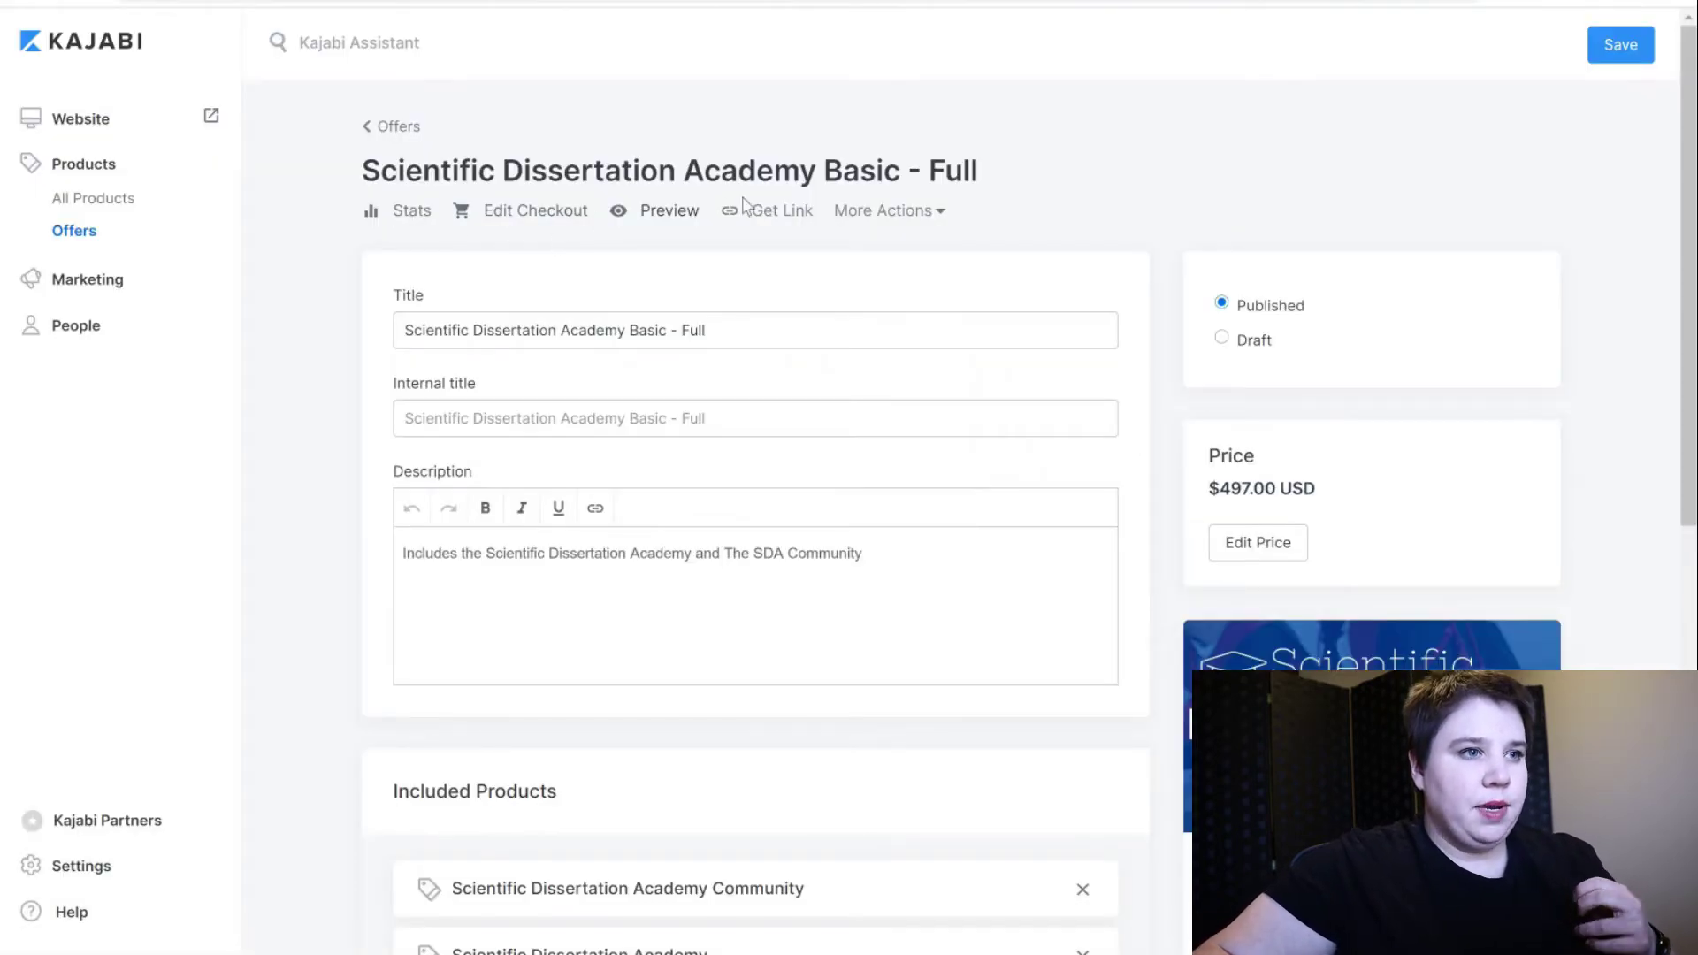
{"action": "scroll", "coordinate": [258, 289], "scroll_direction": "down", "scroll_amount": 1}
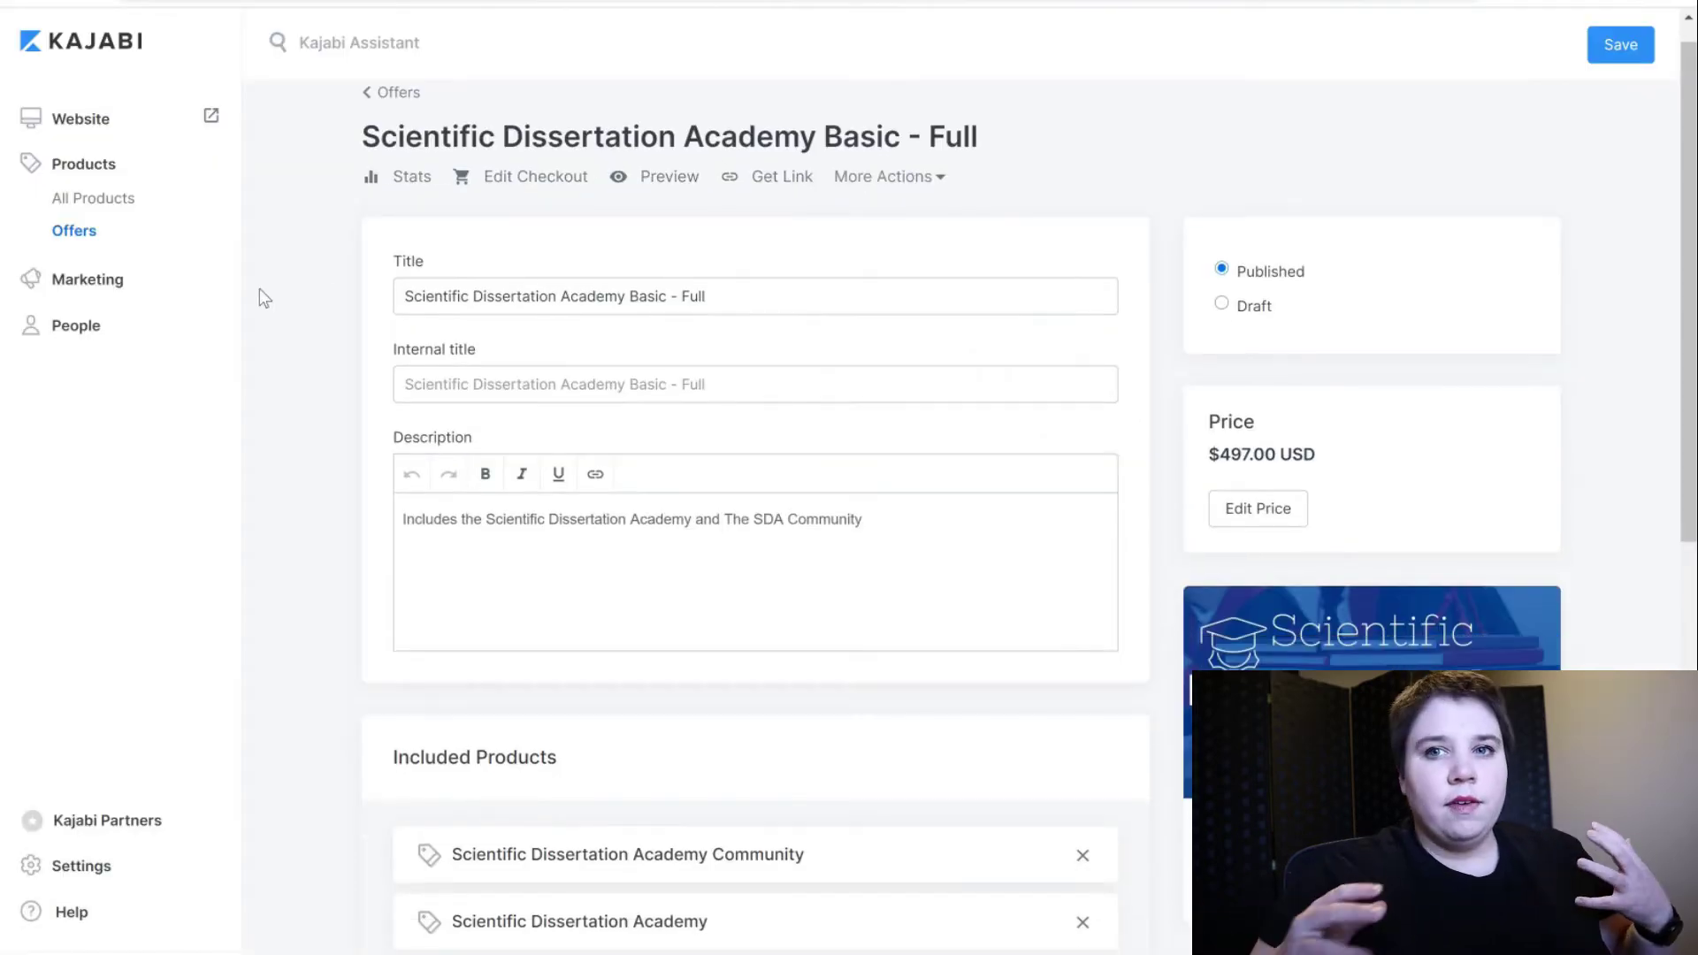
Retitle the checkout and set its copy to 'Get INSTANT access to the Scientific Dissertation Academy including:'.
{"action": "left_click", "coordinate": [544, 182]}
{"action": "scroll", "coordinate": [746, 705], "scroll_direction": "down", "scroll_amount": 1}
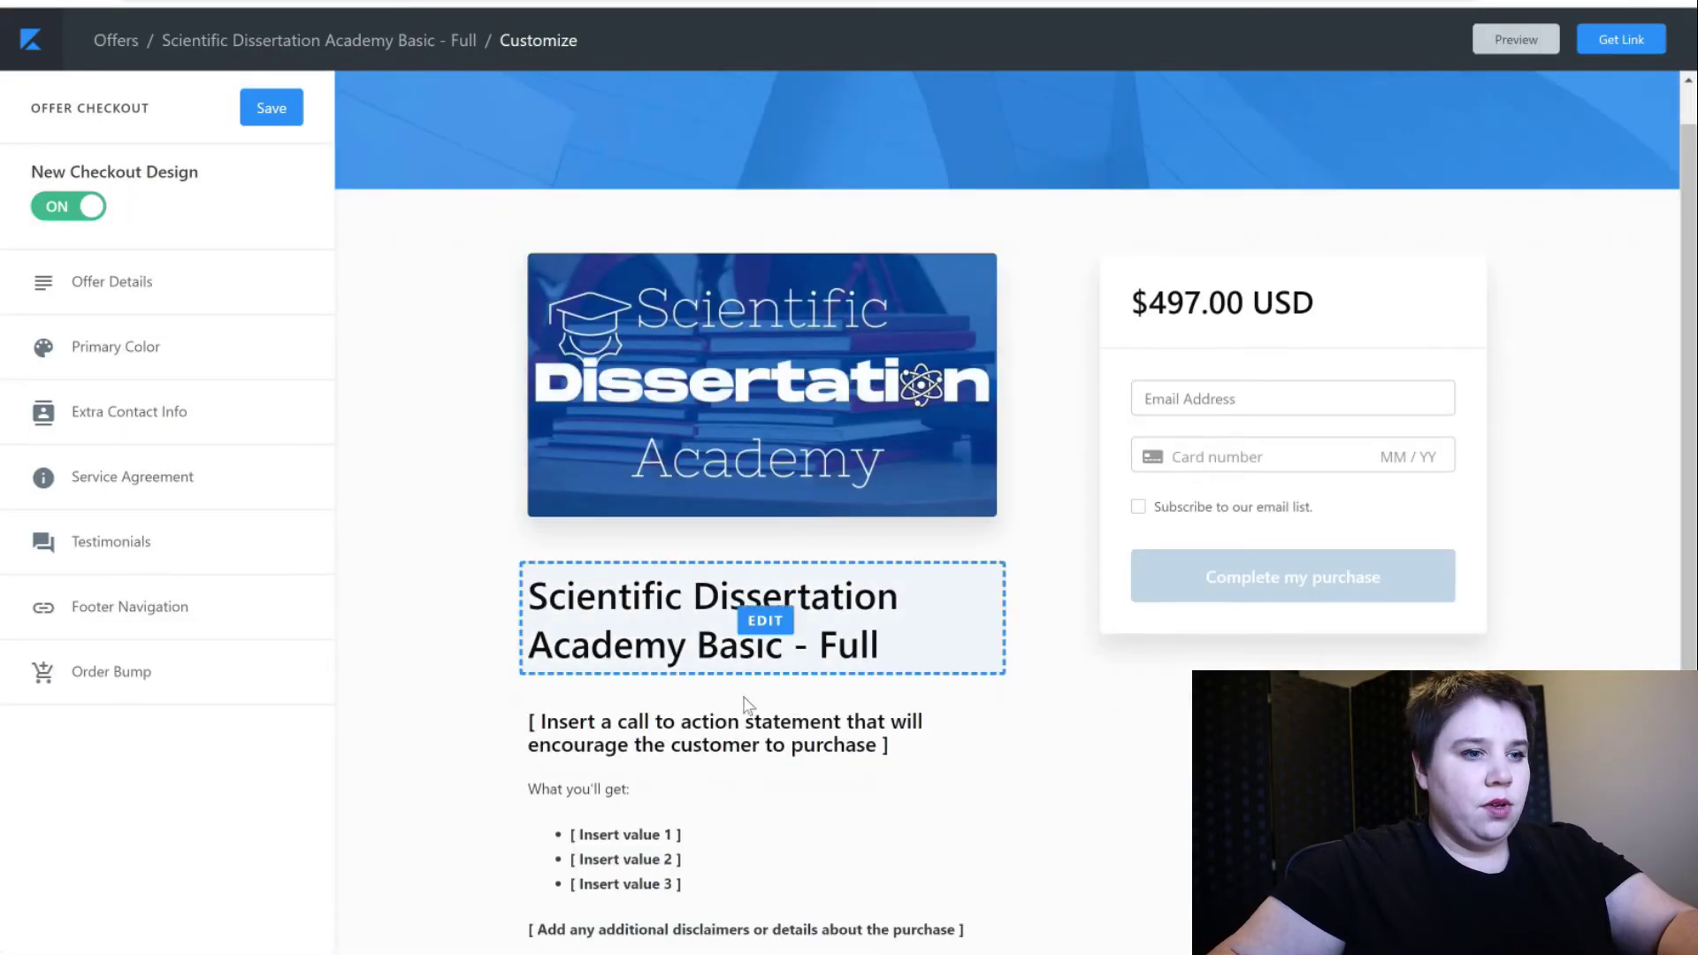
{"action": "left_click", "coordinate": [763, 625]}
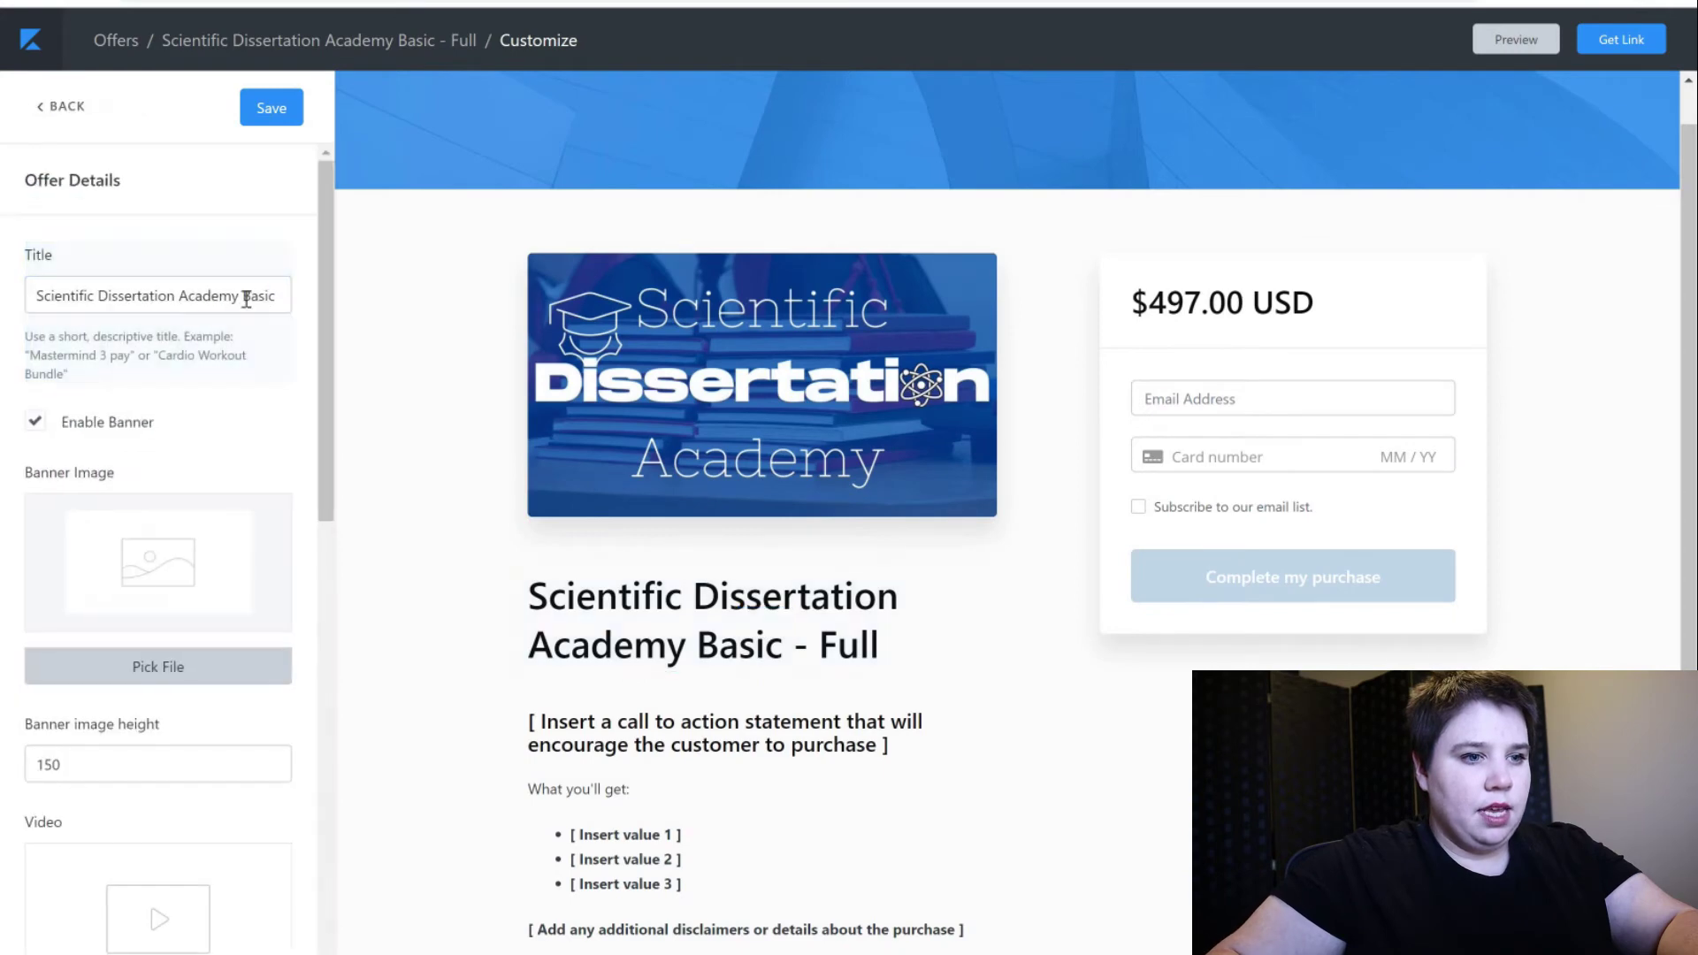
{"action": "triple_click", "coordinate": [287, 305]}
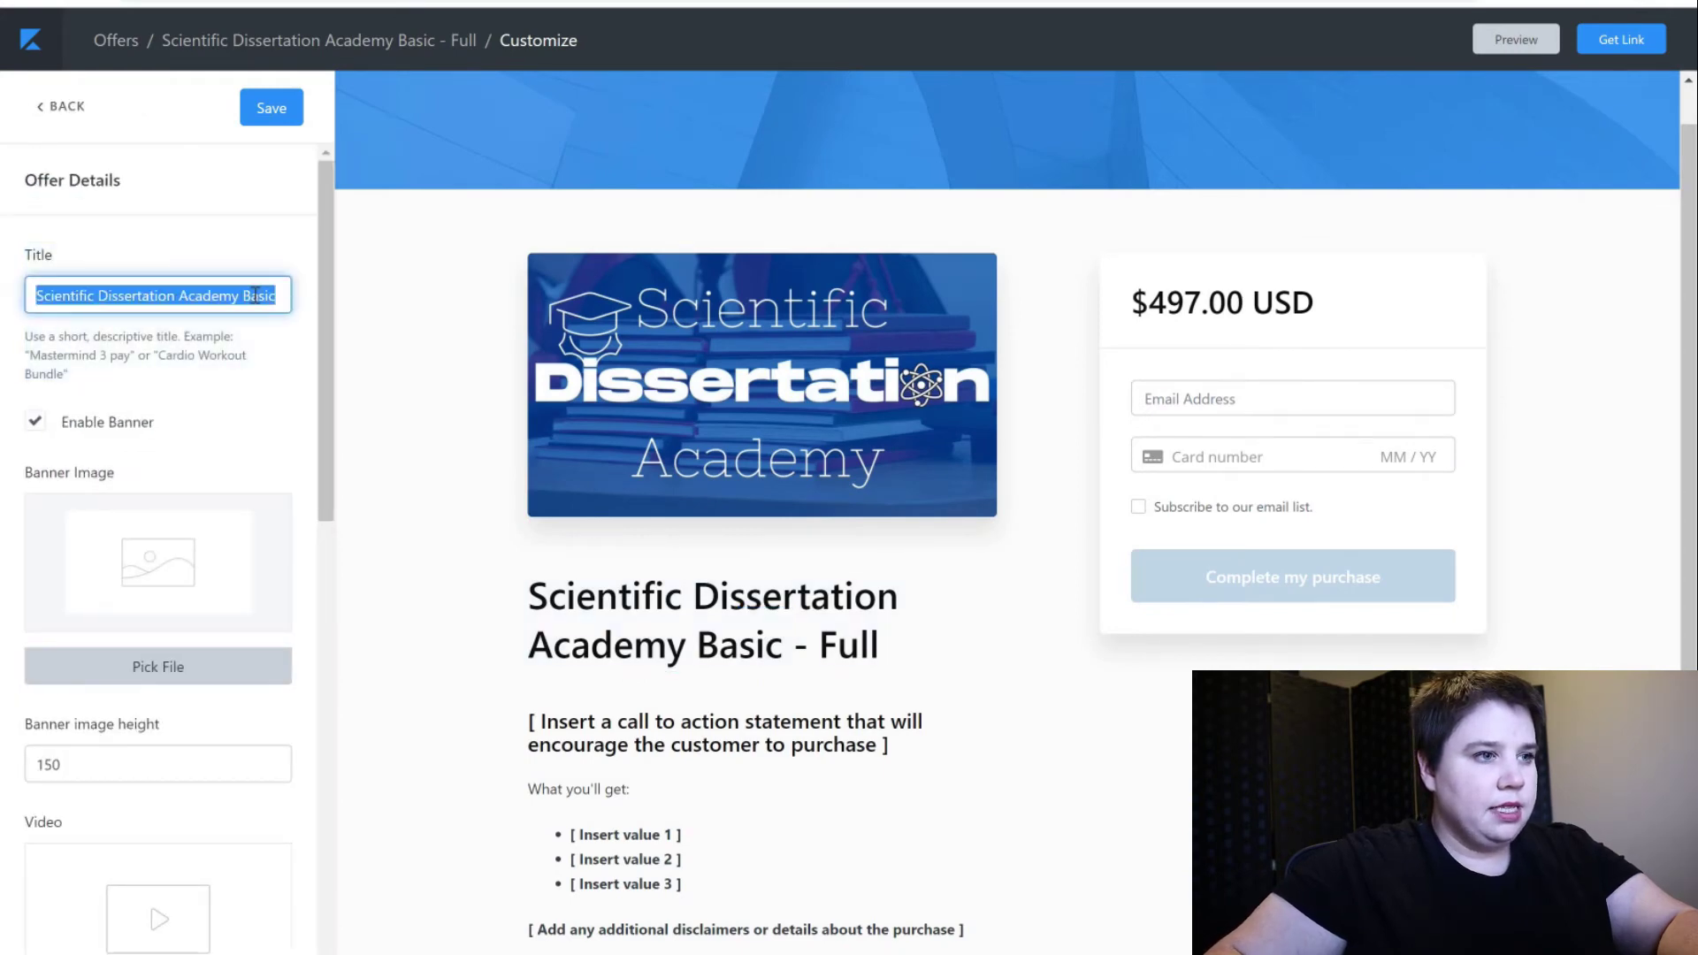
{"action": "left_click", "coordinate": [760, 924]}
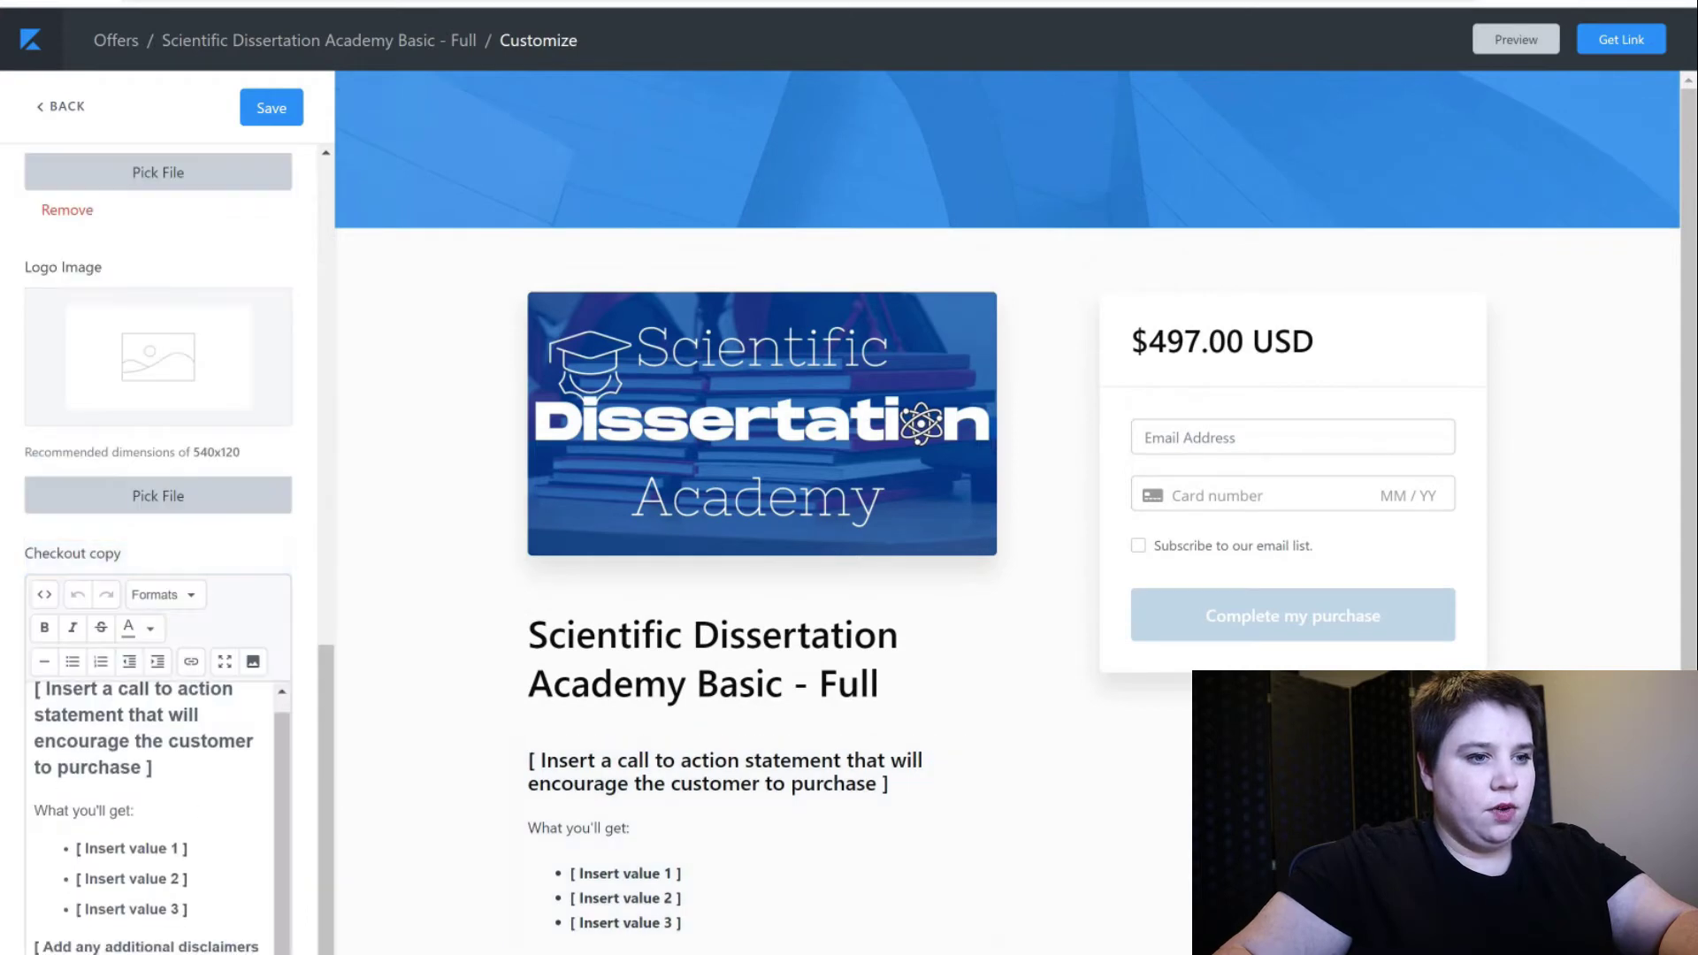
{"action": "left_click_drag", "start_coordinate": [120, 936], "coordinate": [15, 692]}
{"action": "type", "text": "Get INSTANT access to the Scientific Dissertation Academy including:"}
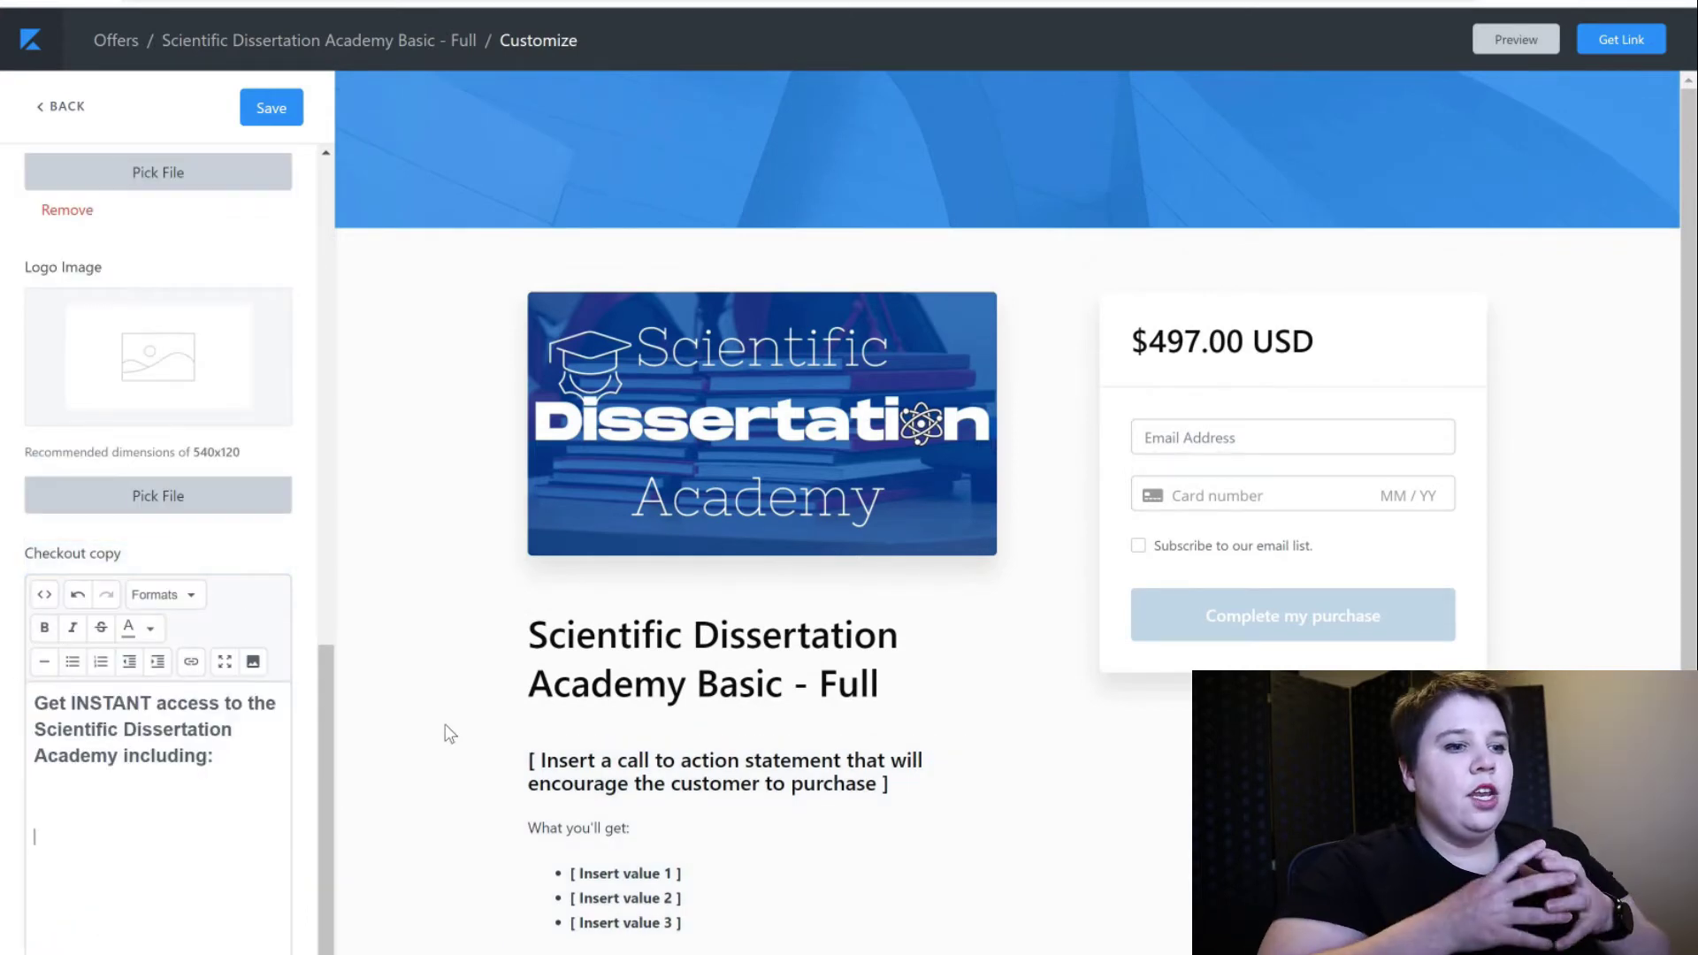
{"action": "left_click", "coordinate": [271, 108]}
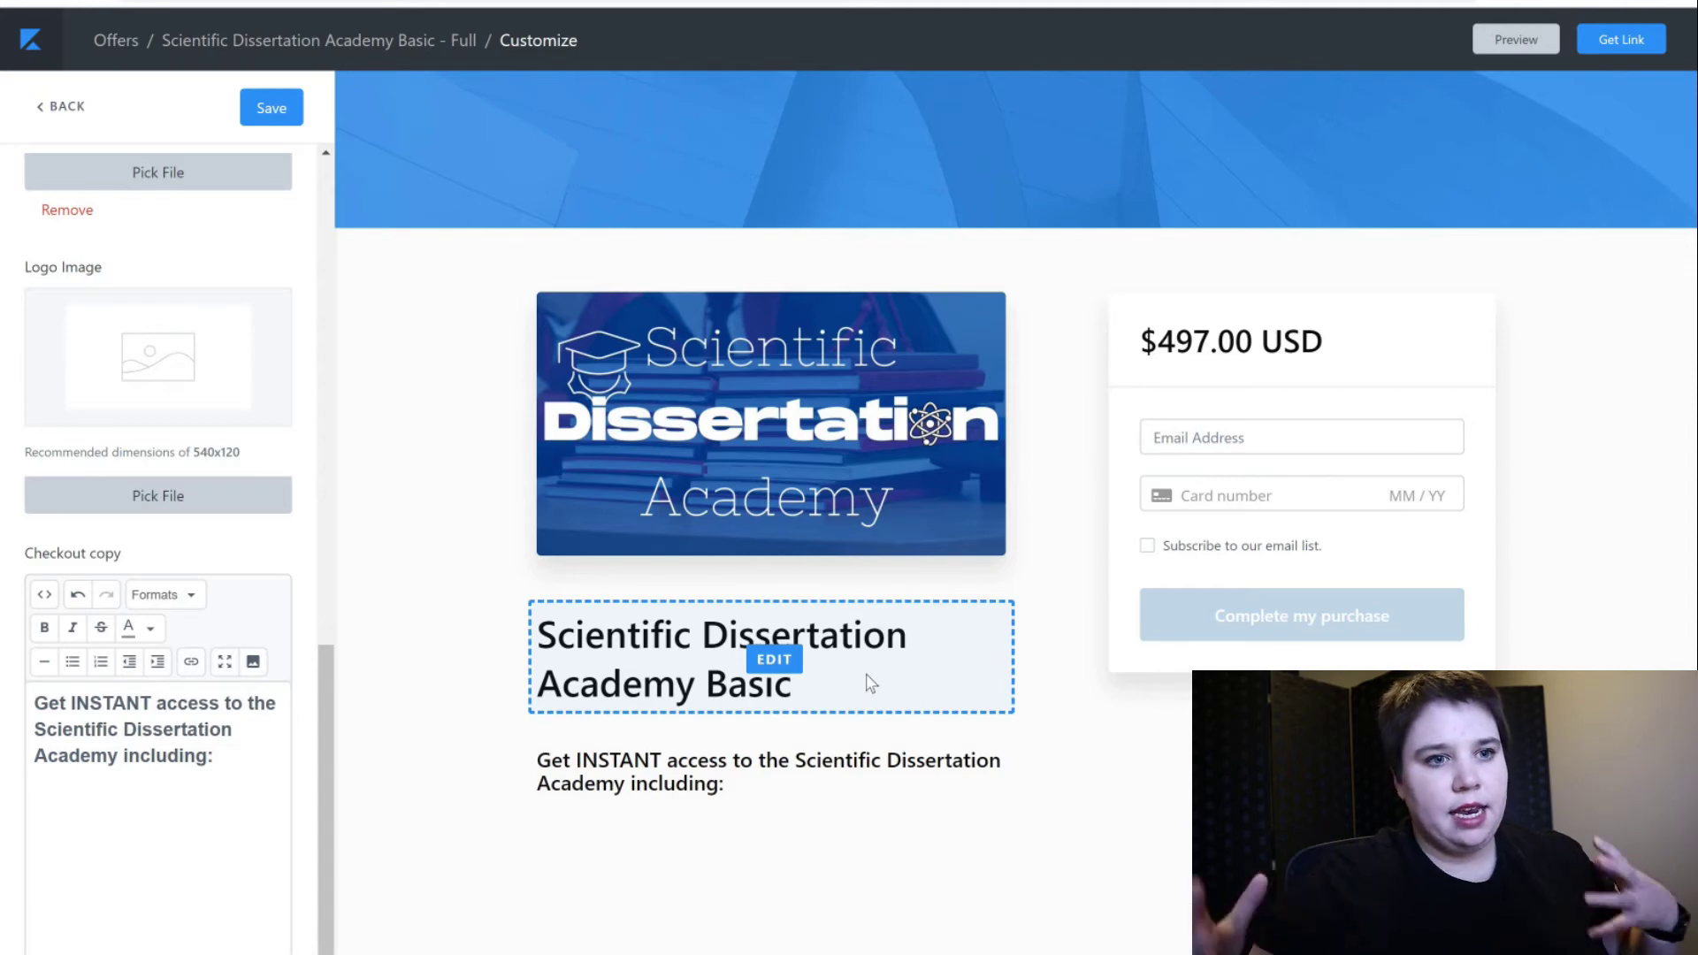
{"action": "left_click", "coordinate": [62, 106]}
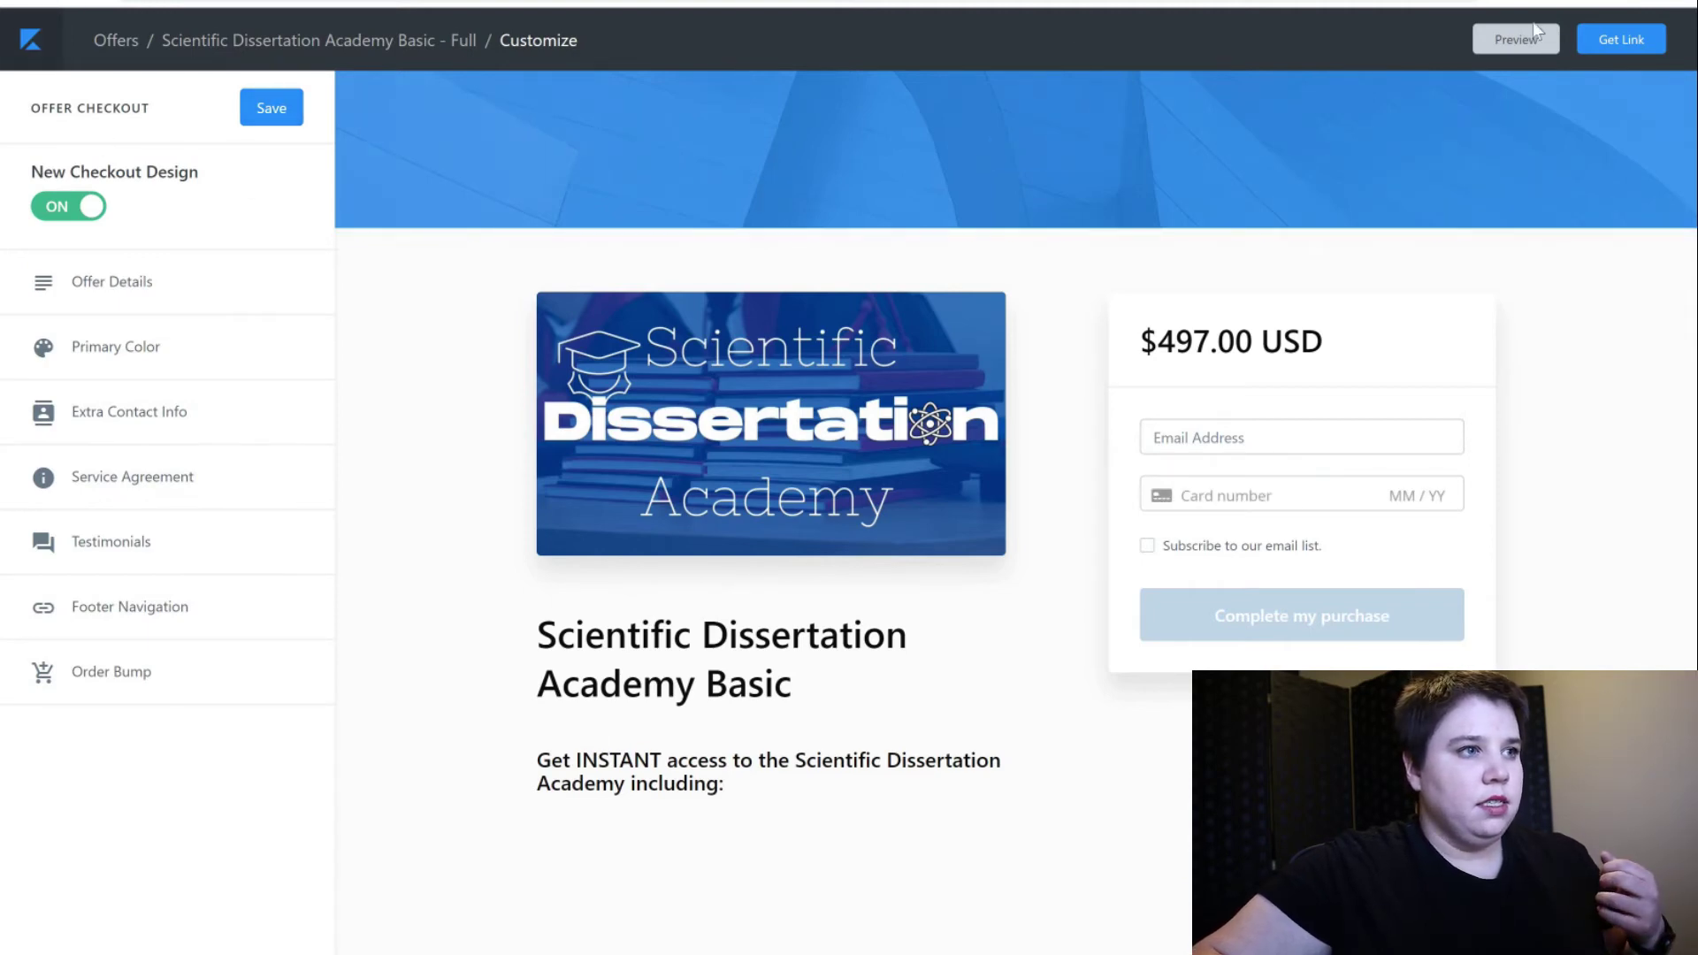
Preview the updated checkout, then save the $497 full-pay offer.
{"action": "left_click", "coordinate": [342, 40]}
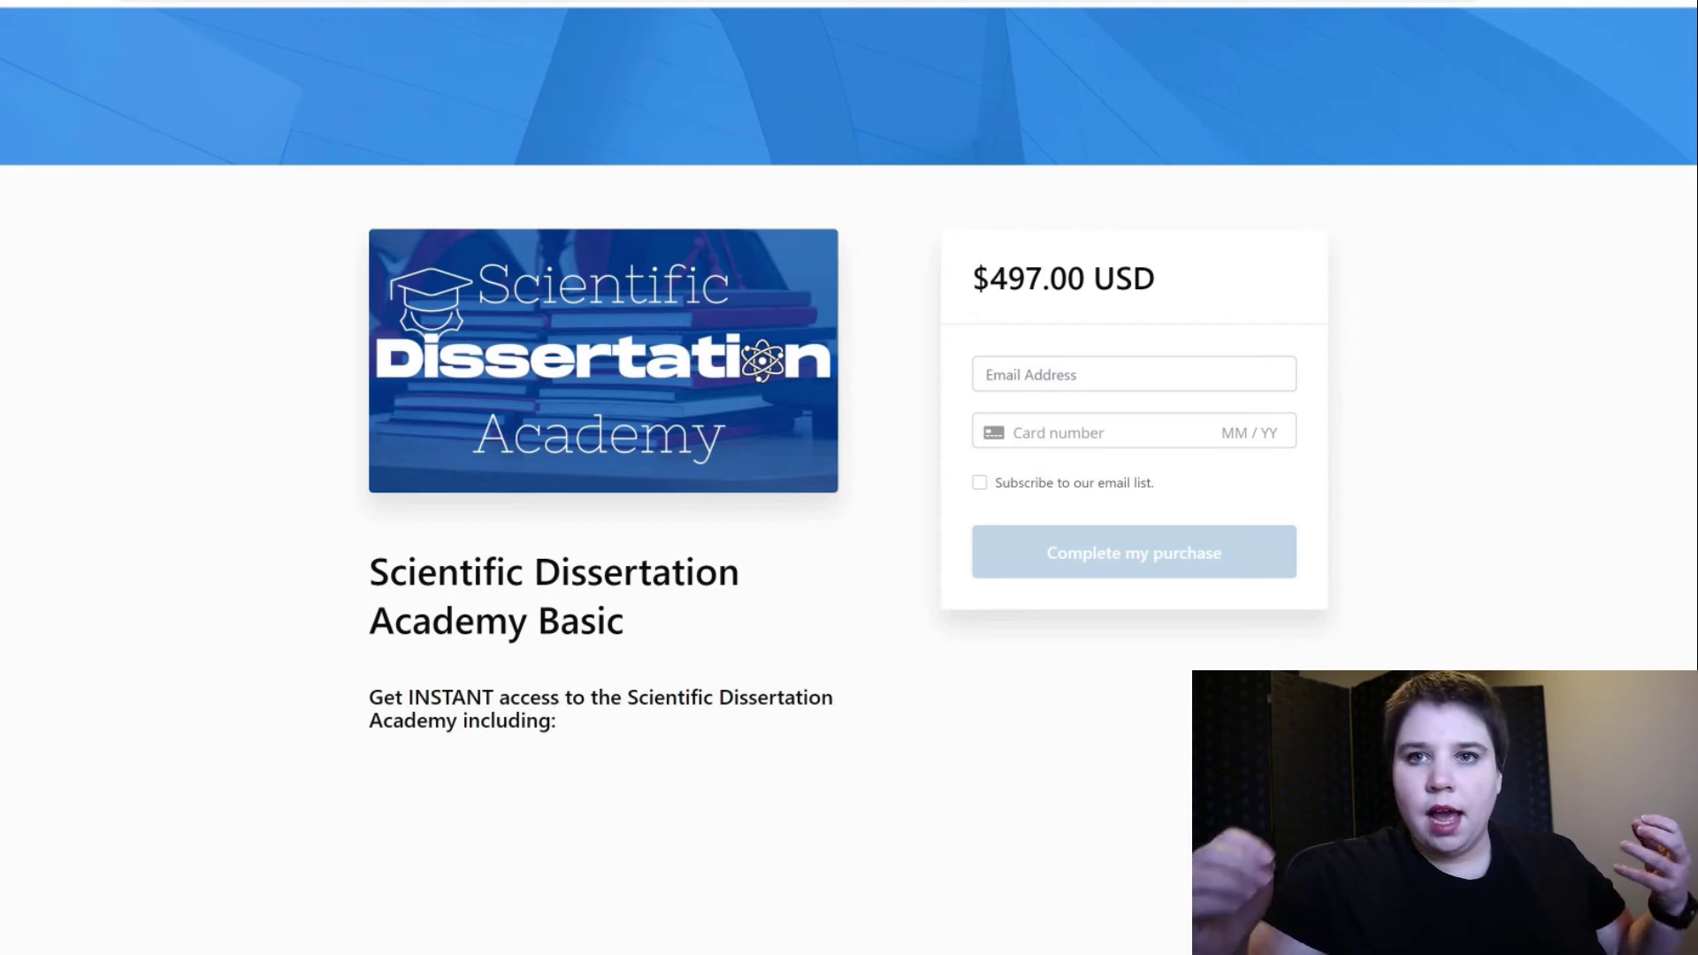
{"action": "key", "text": "ctrl+w"}
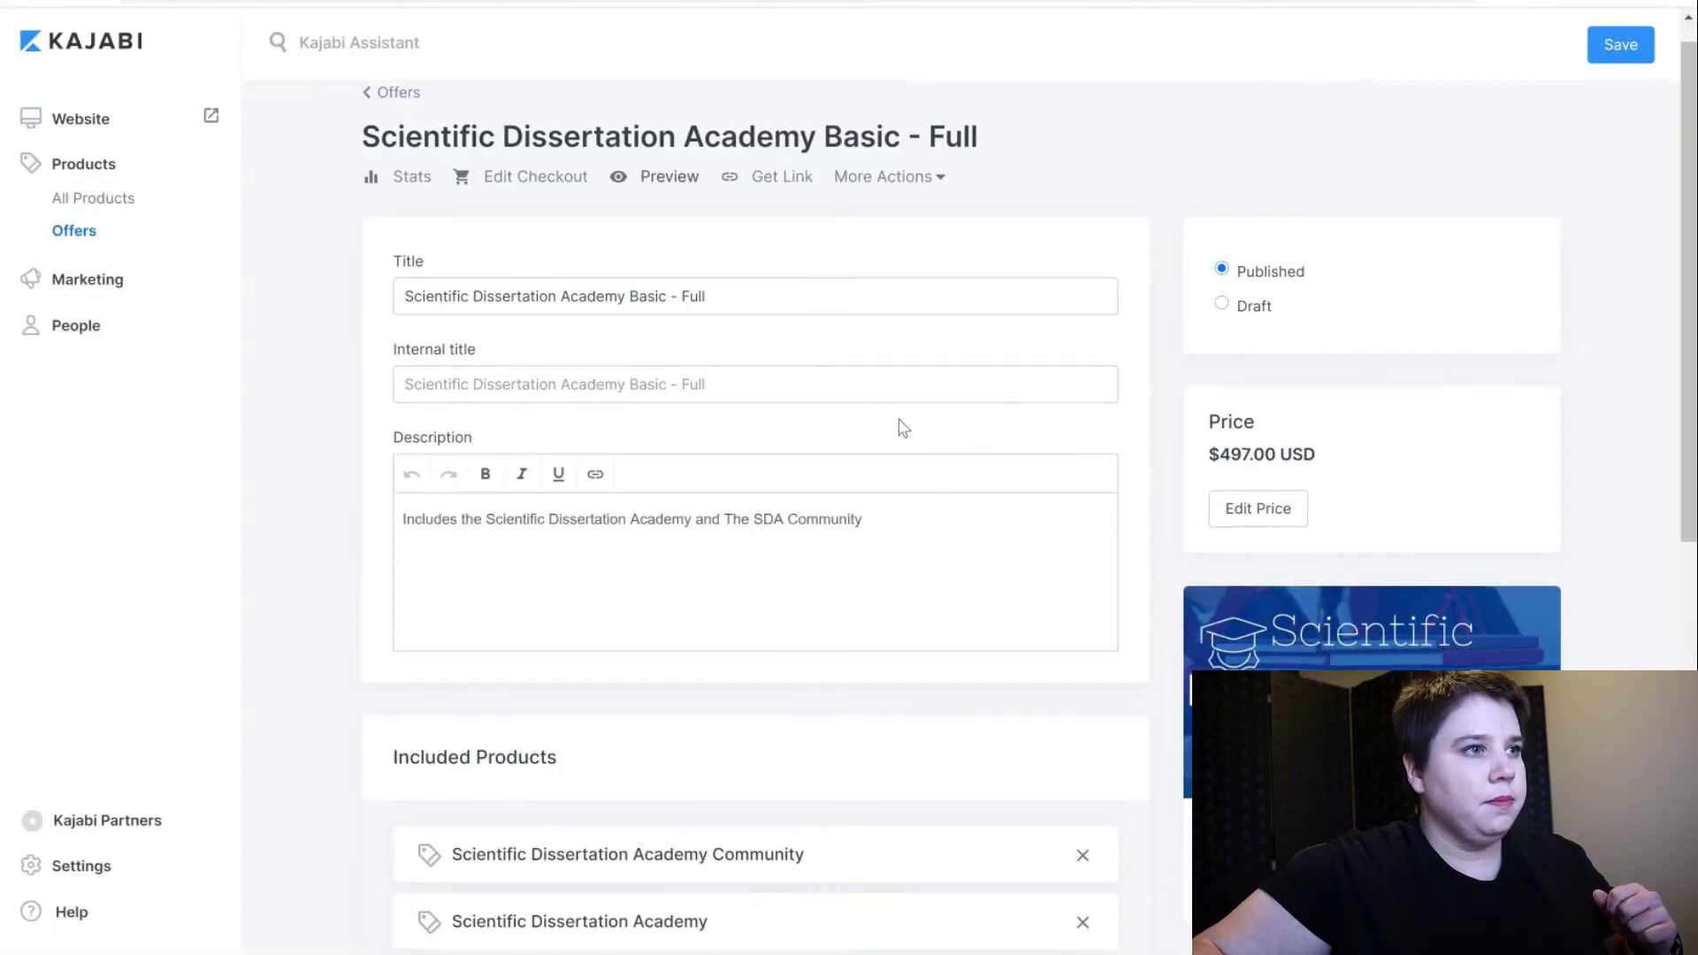
{"action": "scroll", "coordinate": [831, 239], "scroll_direction": "down", "scroll_amount": 10}
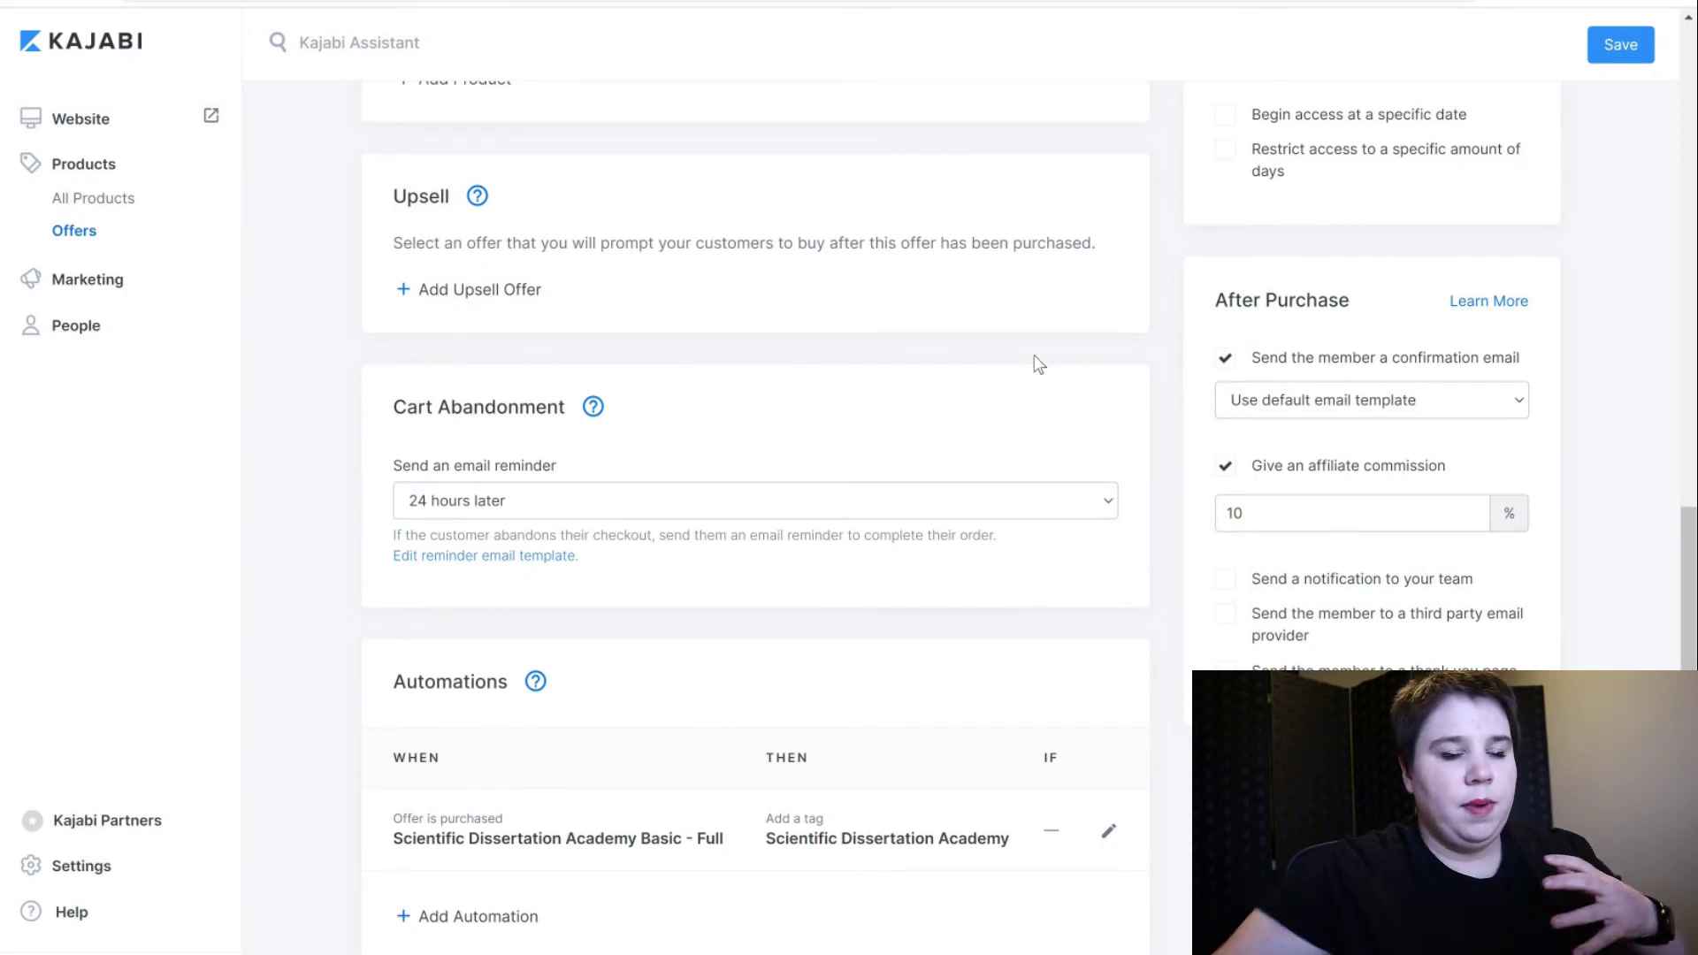
{"action": "scroll", "coordinate": [953, 413], "scroll_direction": "up", "scroll_amount": 10}
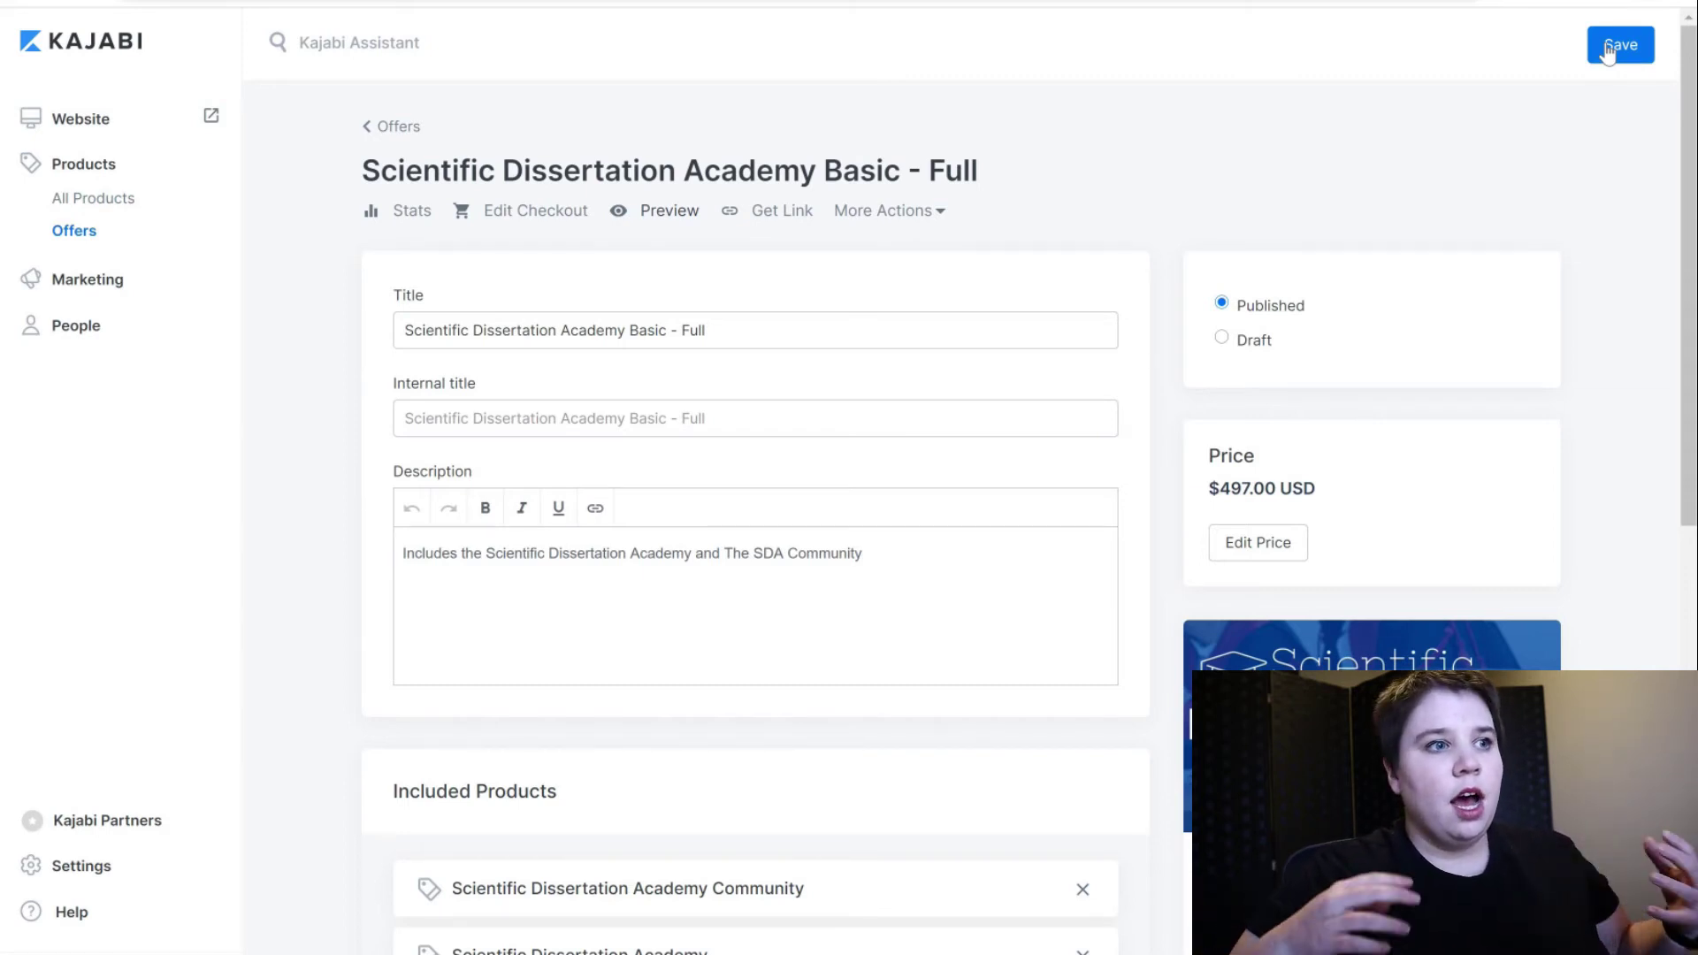
{"action": "left_click", "coordinate": [1608, 52]}
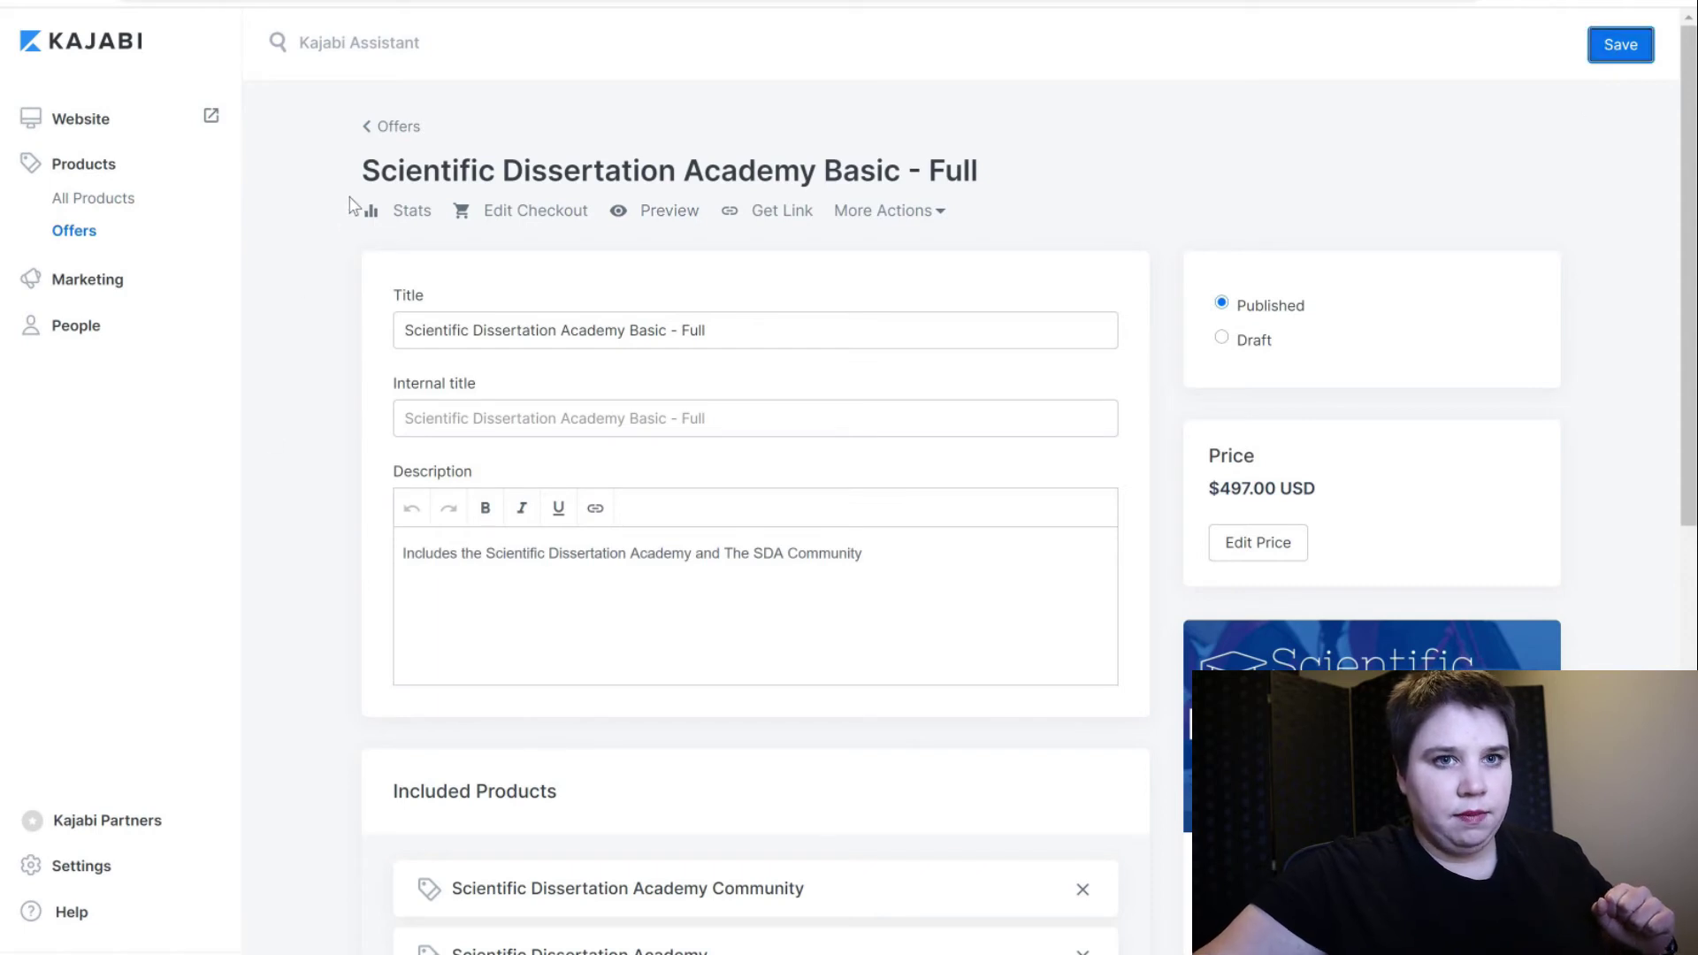
Start a new offer titled 'Scientific Dissertation Academy Basic - Payment Plan' selling the Scientific Dissertation Academy product.
{"action": "left_click", "coordinate": [390, 126]}
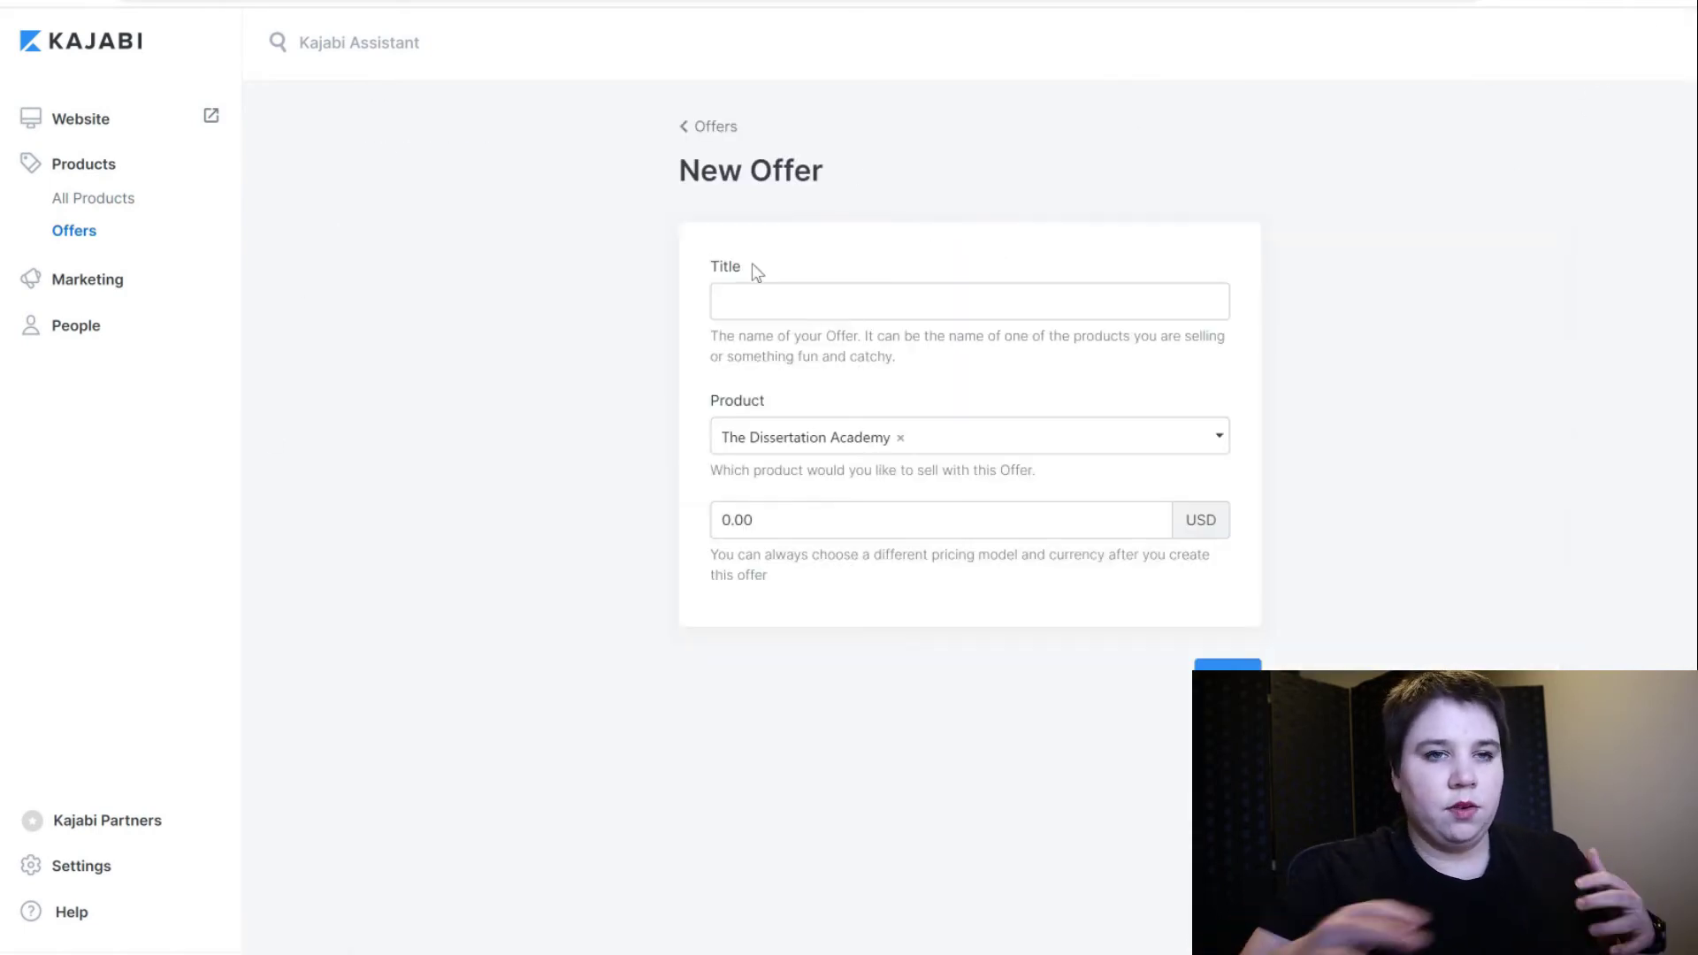
{"action": "left_click", "coordinate": [782, 301]}
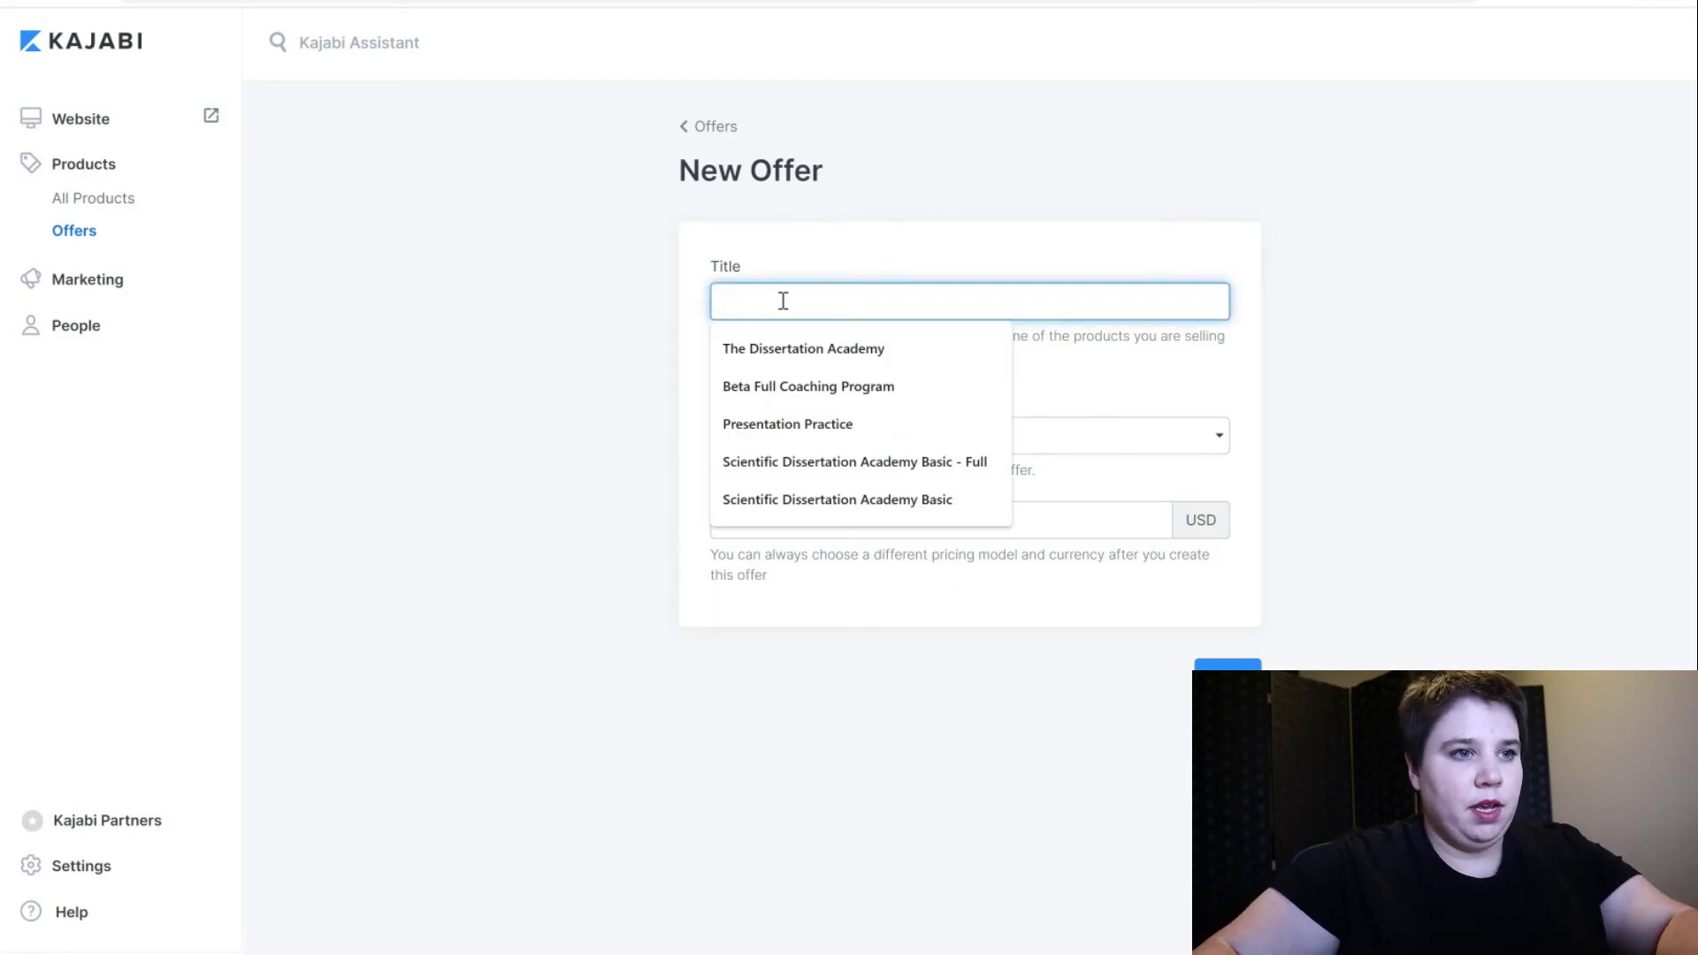
{"action": "left_click", "coordinate": [864, 497]}
{"action": "type", "text": "- Payment Plan"}
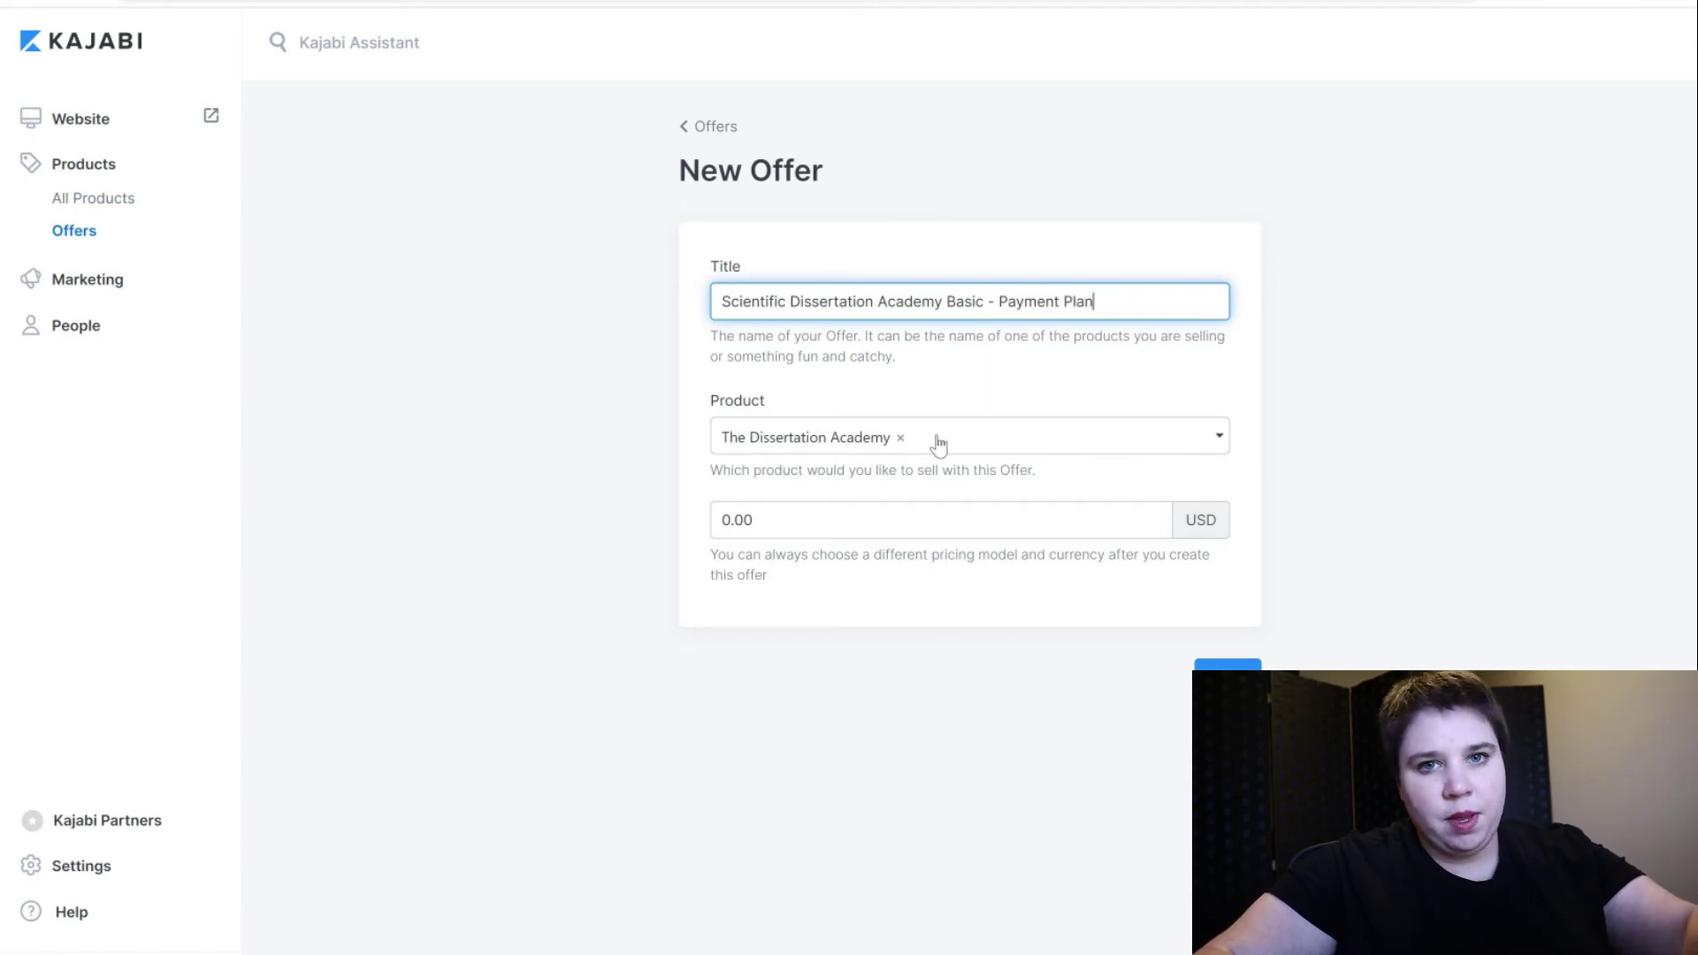
{"action": "left_click", "coordinate": [996, 445]}
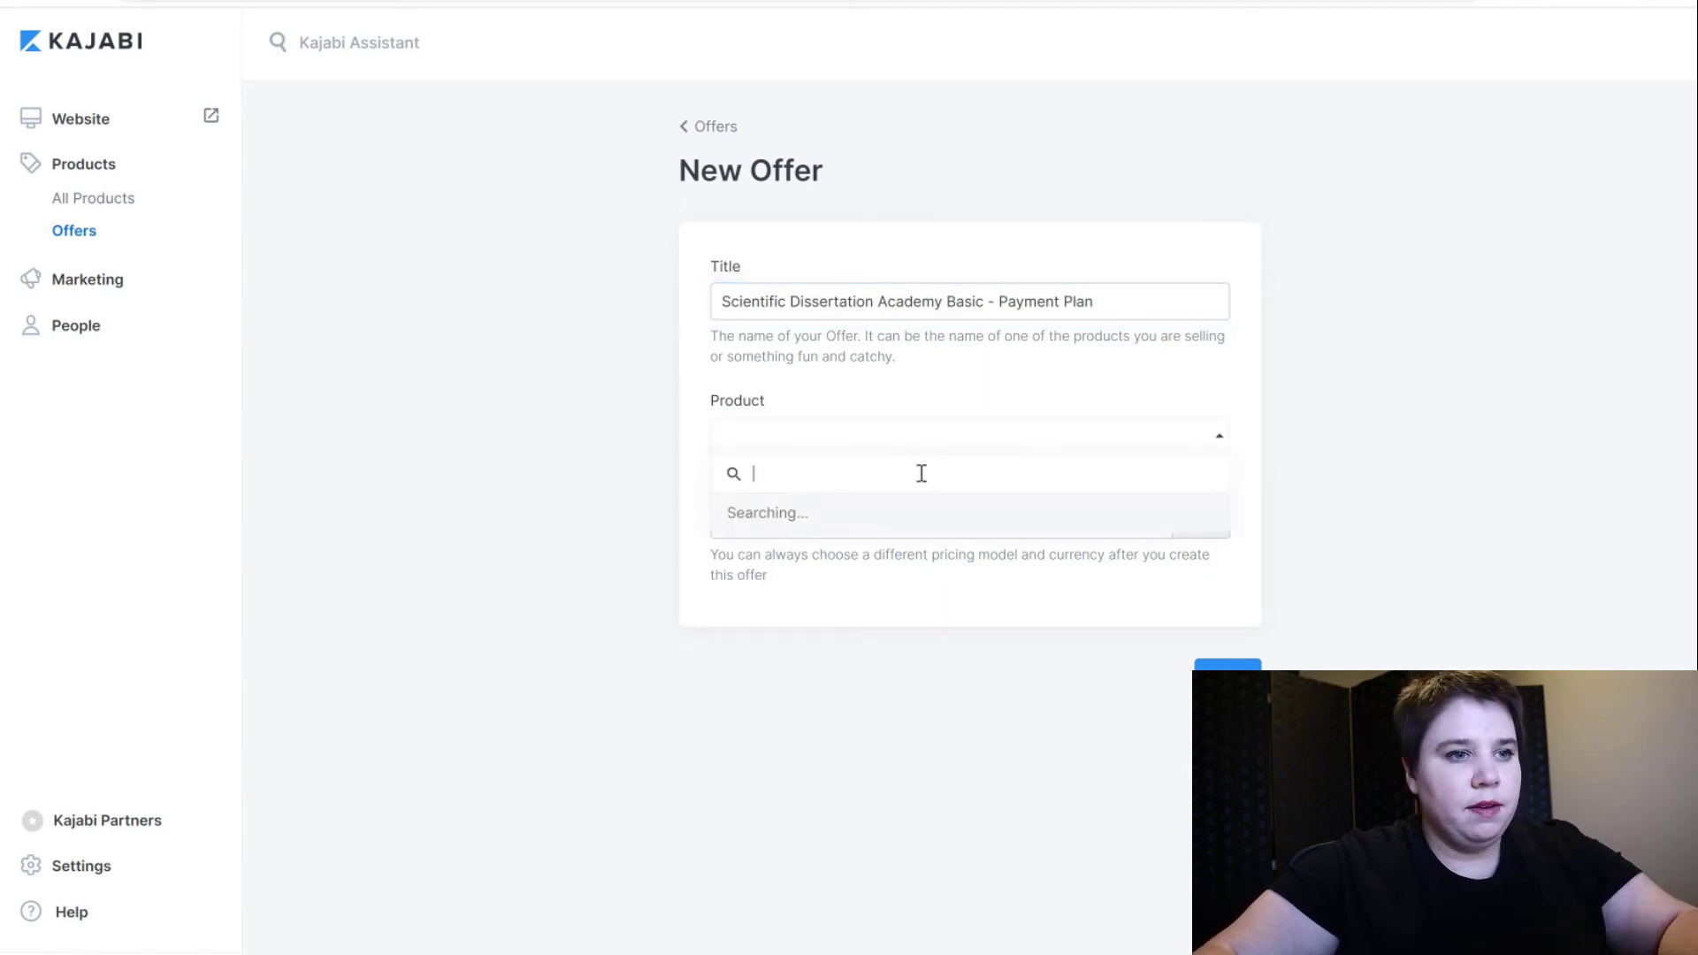
{"action": "key", "text": "Return"}
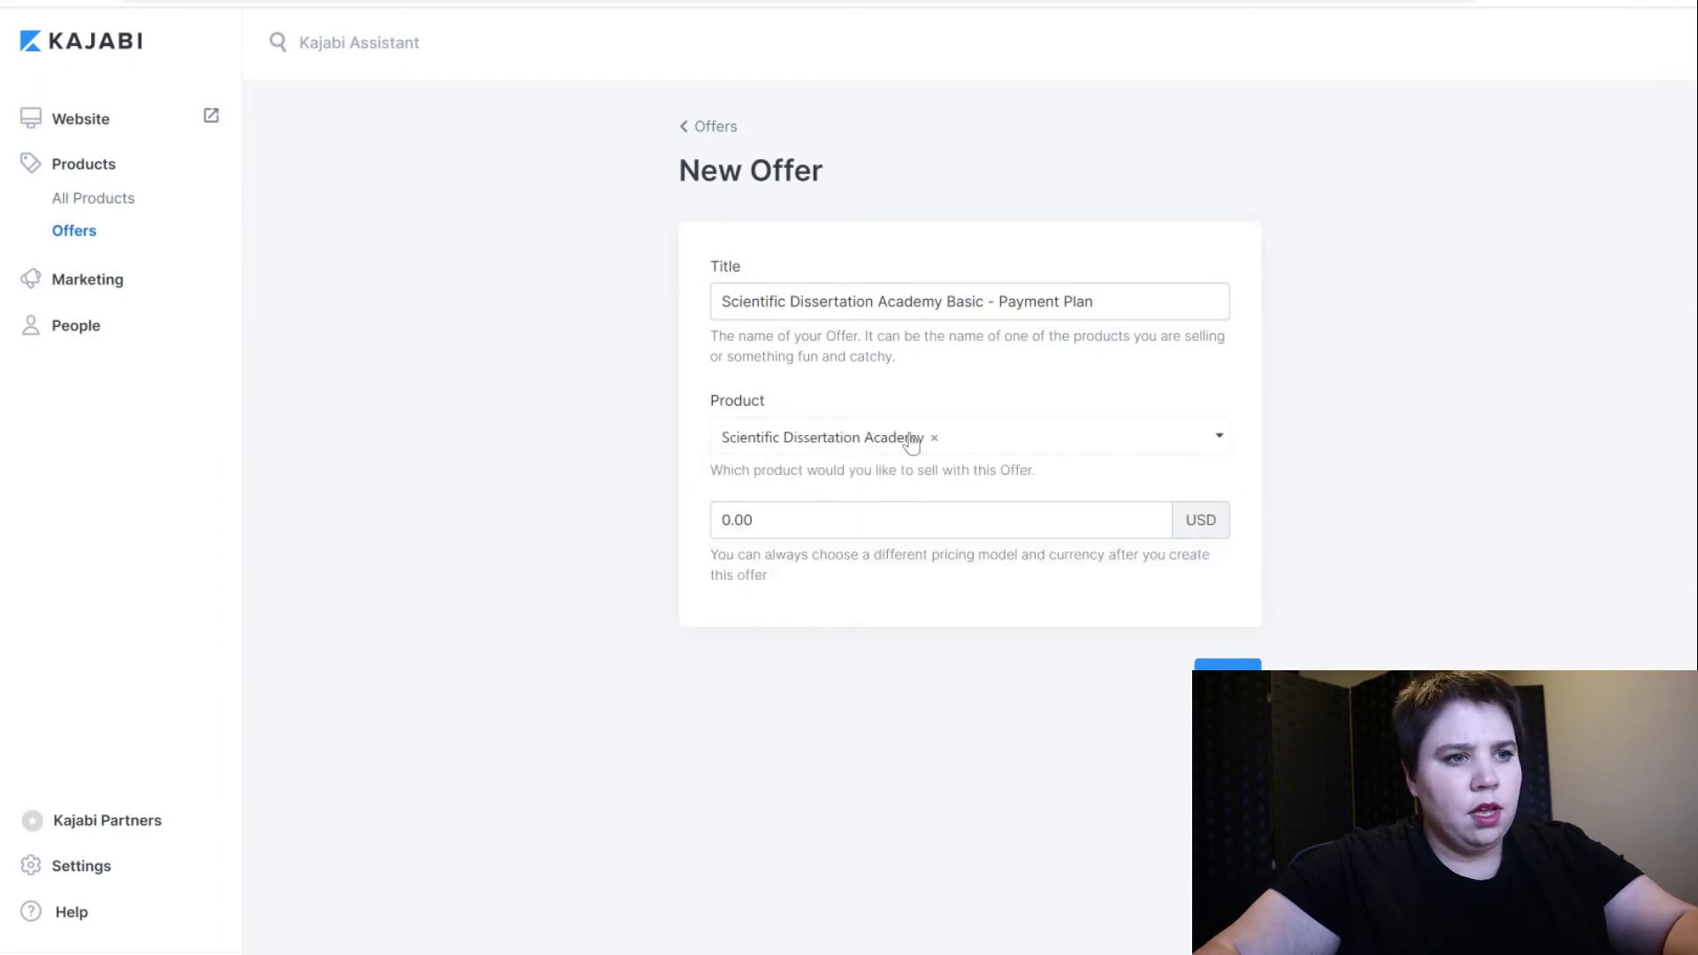
Replace the 0.00 price with 497.00 USD and create the offer.
{"action": "left_click", "coordinate": [806, 528]}
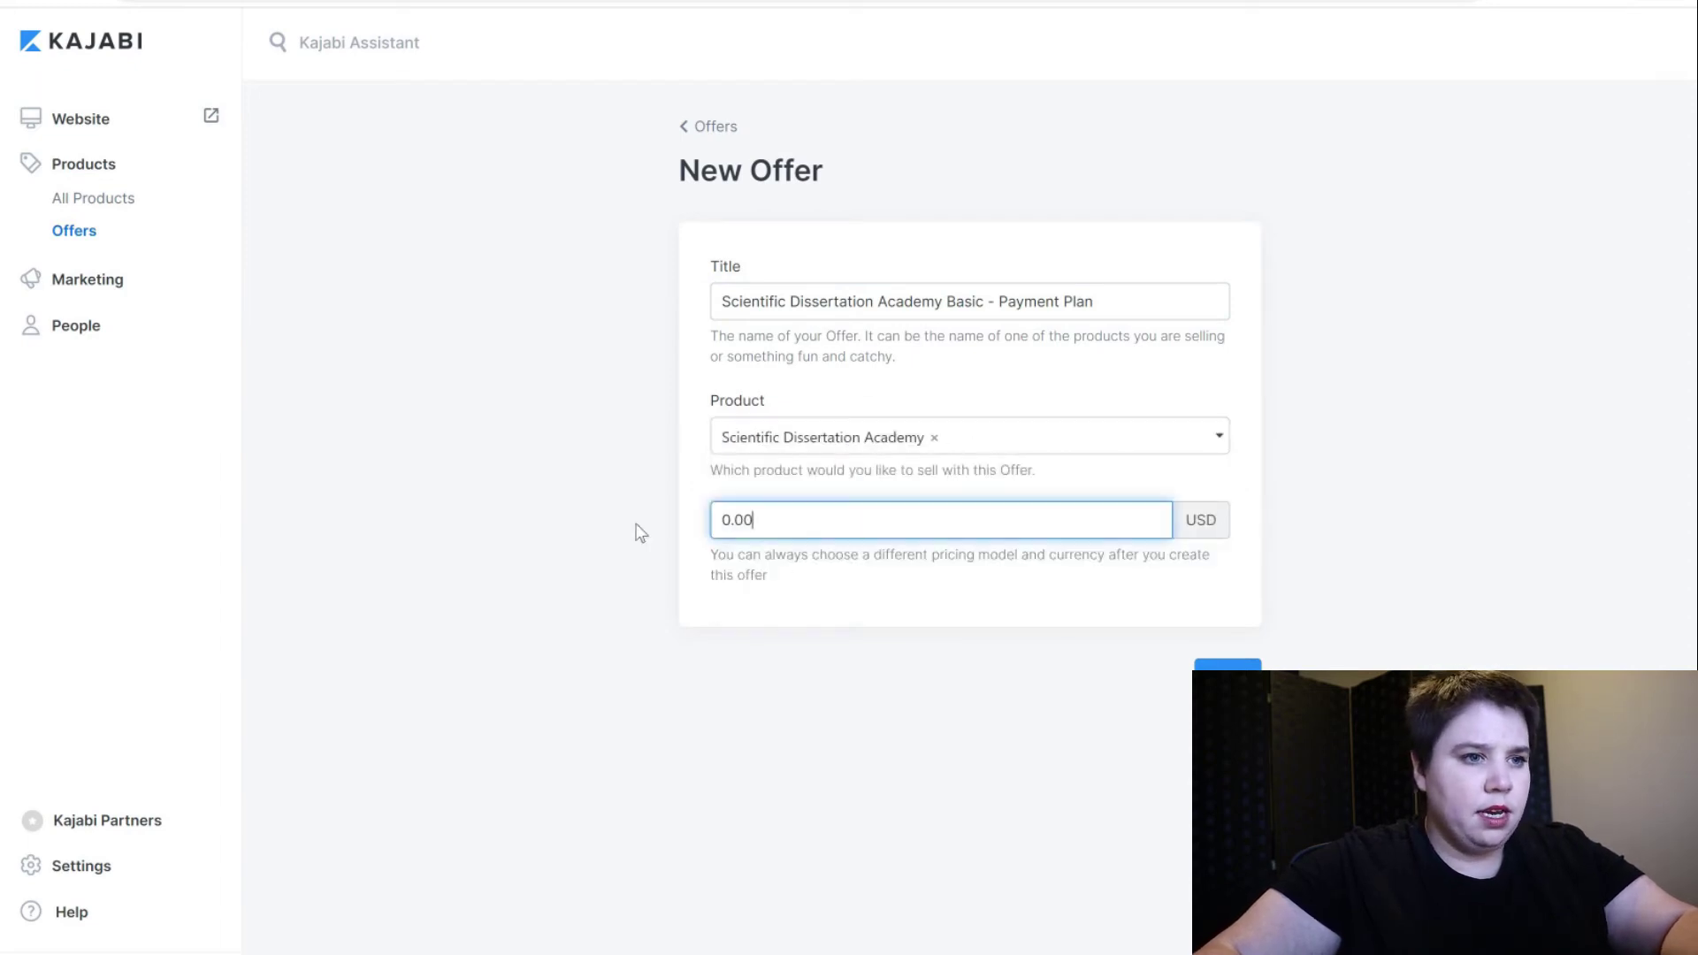
{"action": "key", "text": "ctrl+a"}
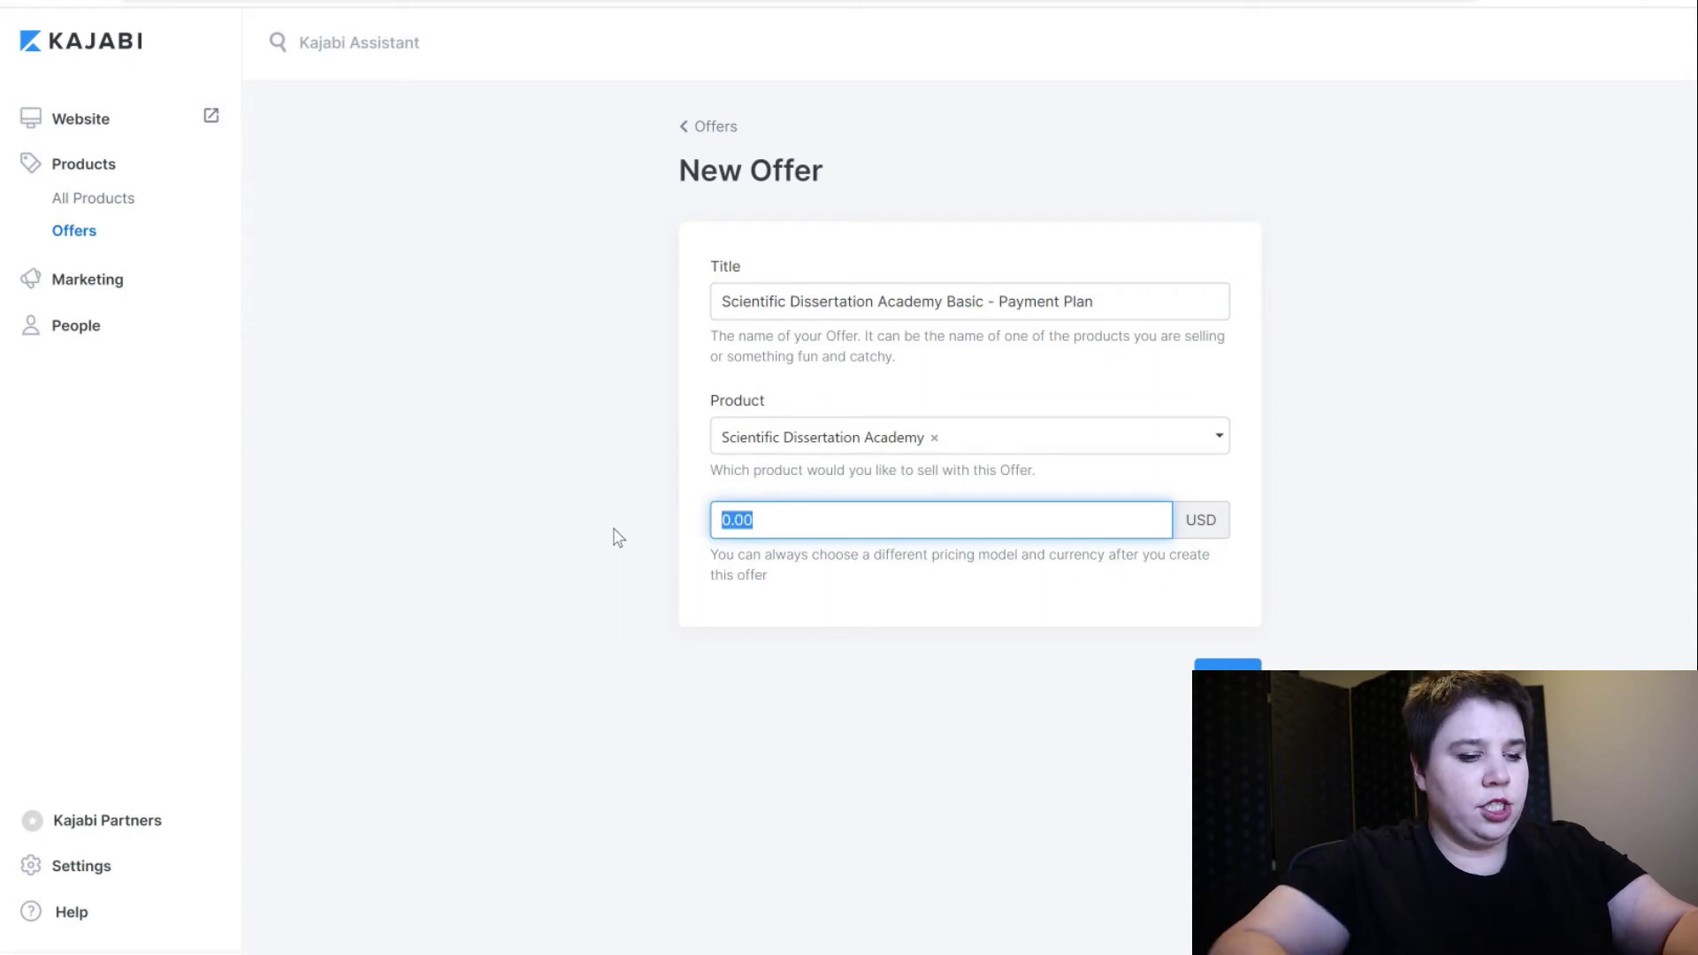
{"action": "type", "text": "497"}
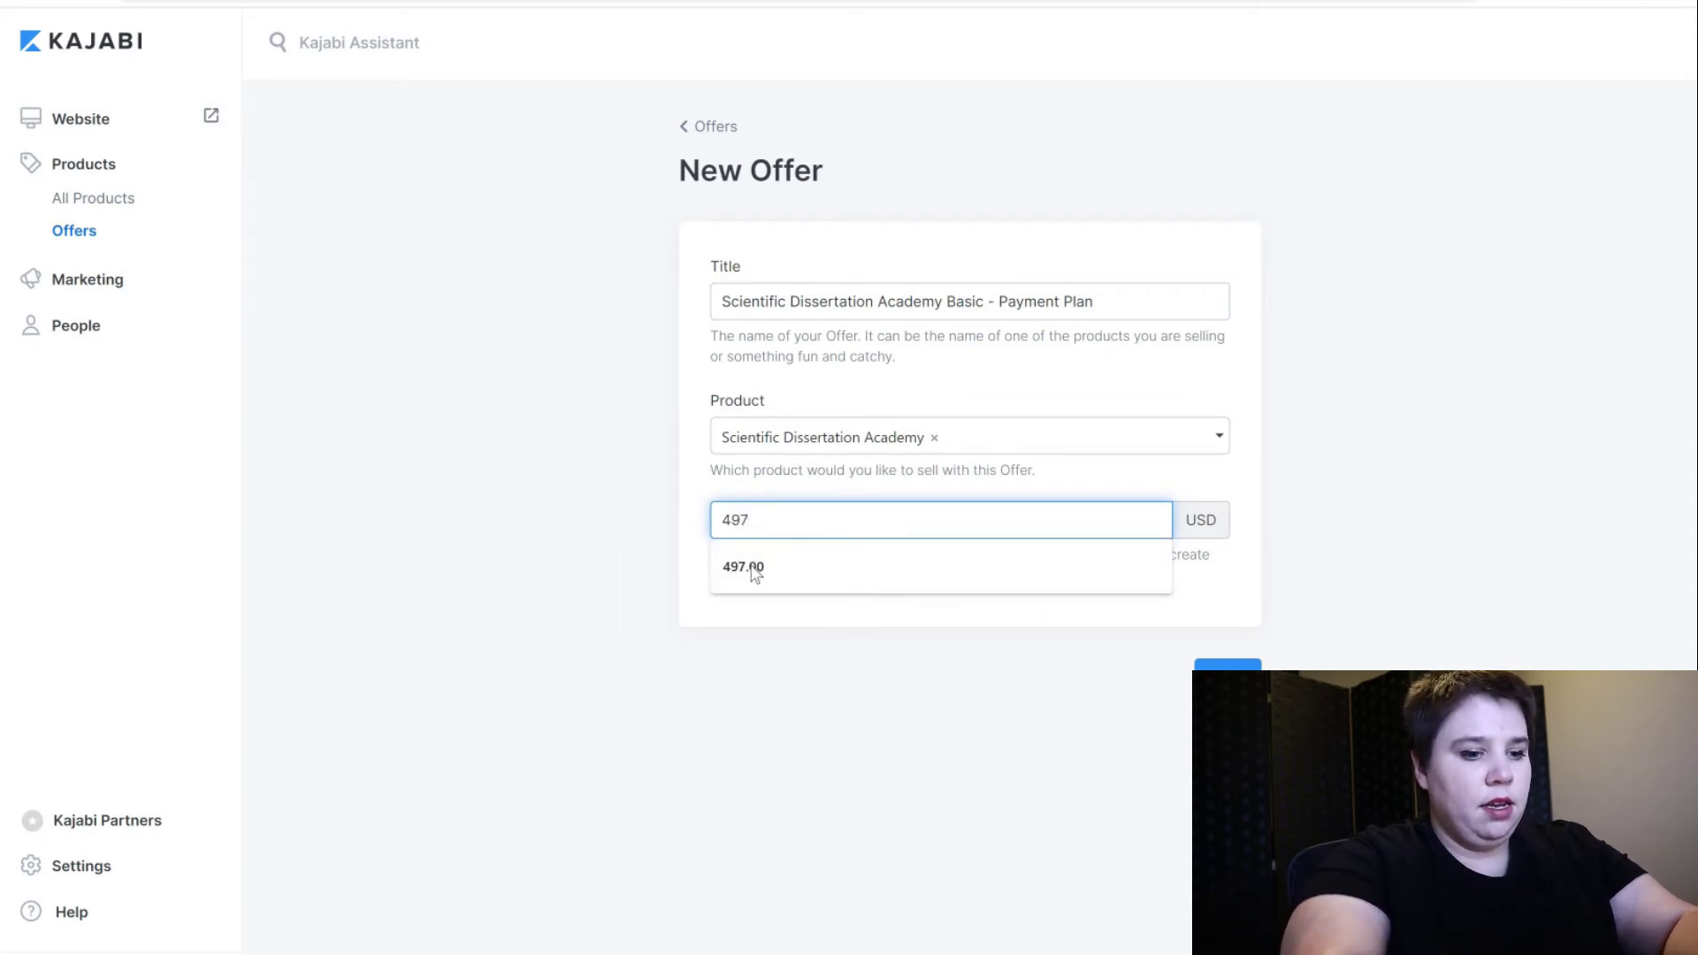
{"action": "key", "text": "Down"}
{"action": "key", "text": "Return"}
{"action": "key", "text": "Return"}
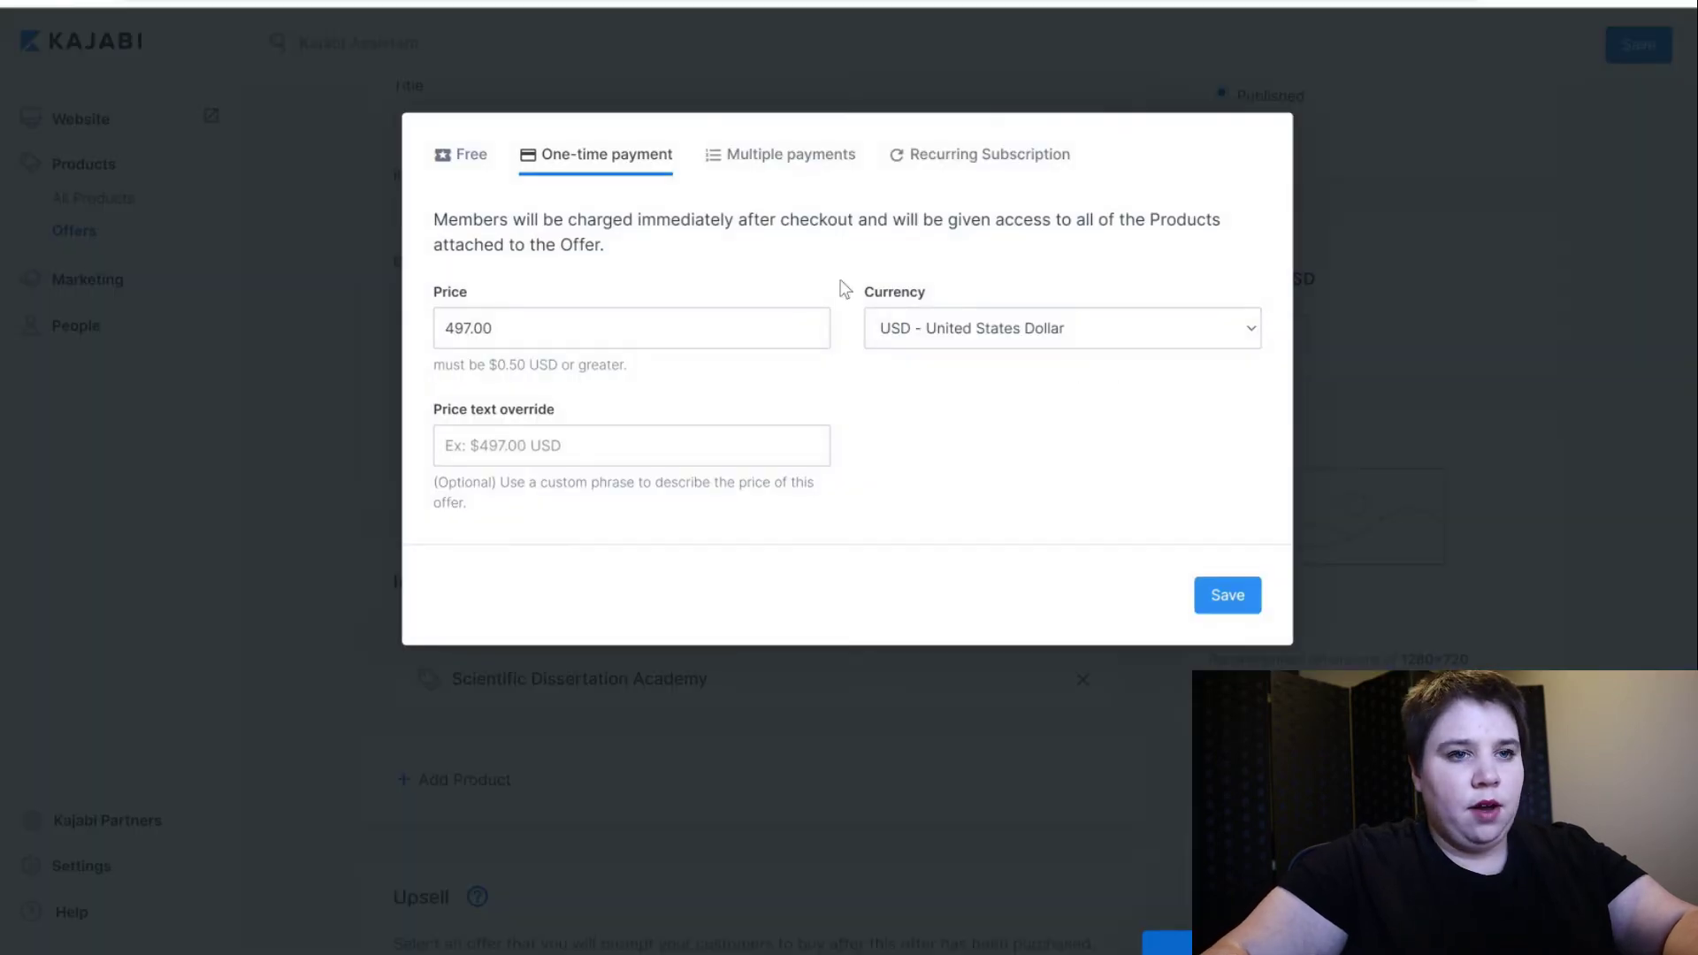
Set a new multiple-payment plan of 6 × $97 with price text '6 monthly payments of $97', and save.
{"action": "left_click", "coordinate": [781, 164]}
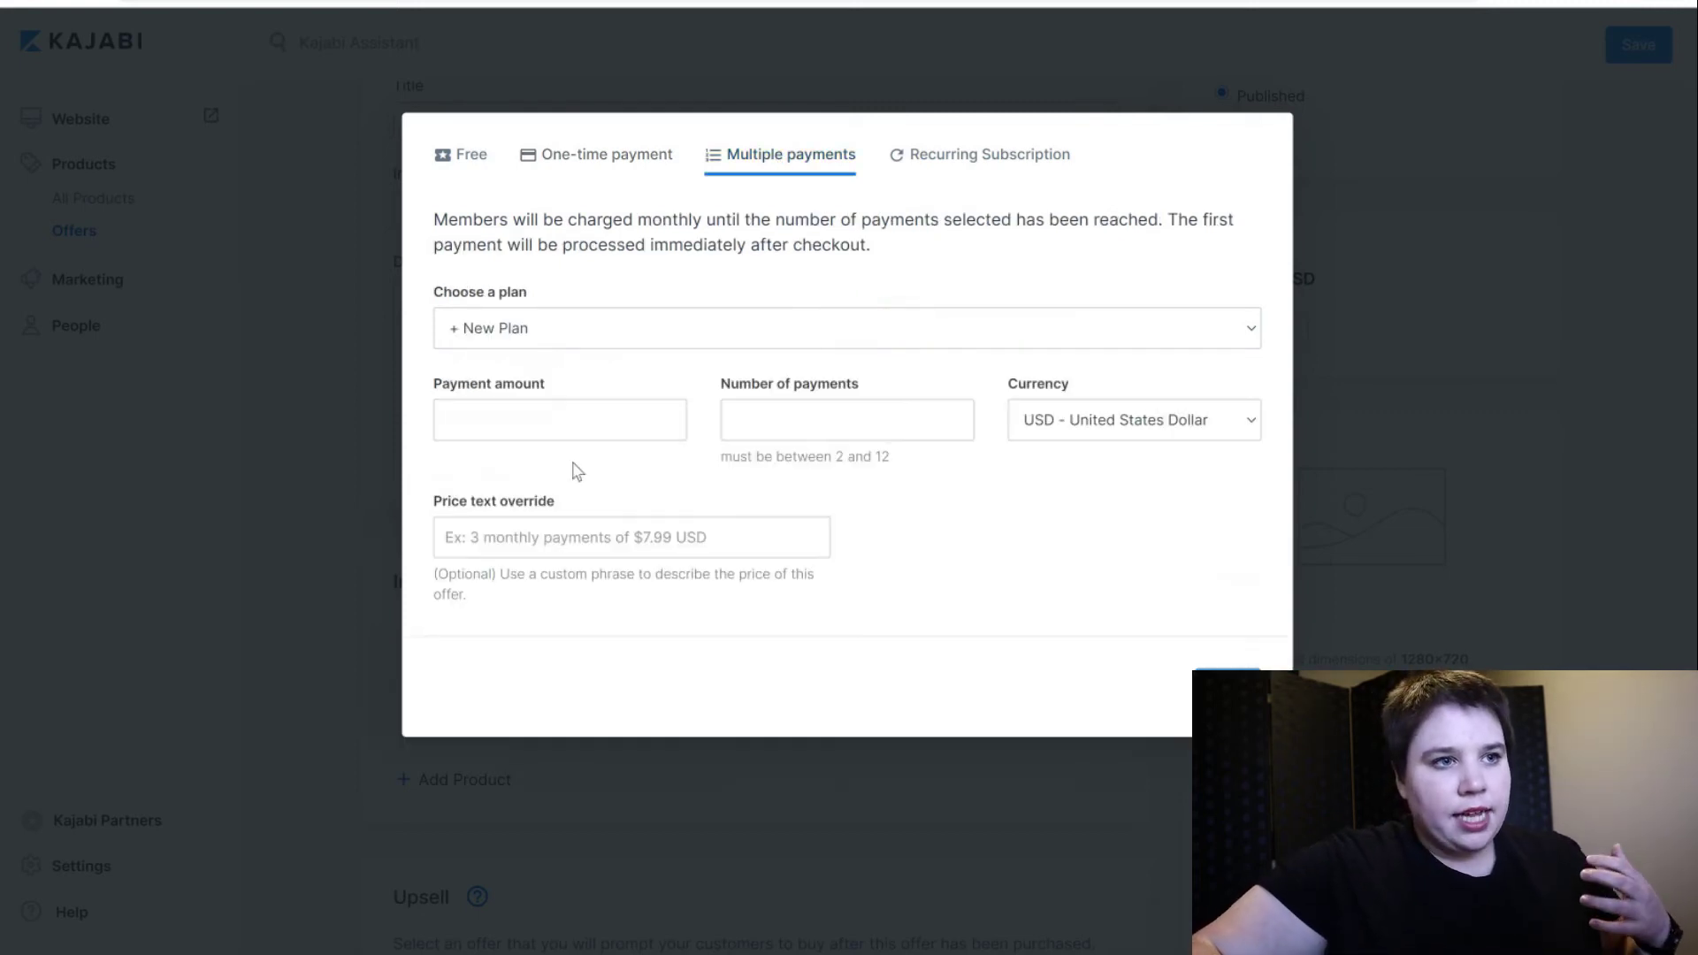
{"action": "left_click", "coordinate": [555, 334]}
{"action": "left_click", "coordinate": [504, 417]}
{"action": "left_click", "coordinate": [503, 418]}
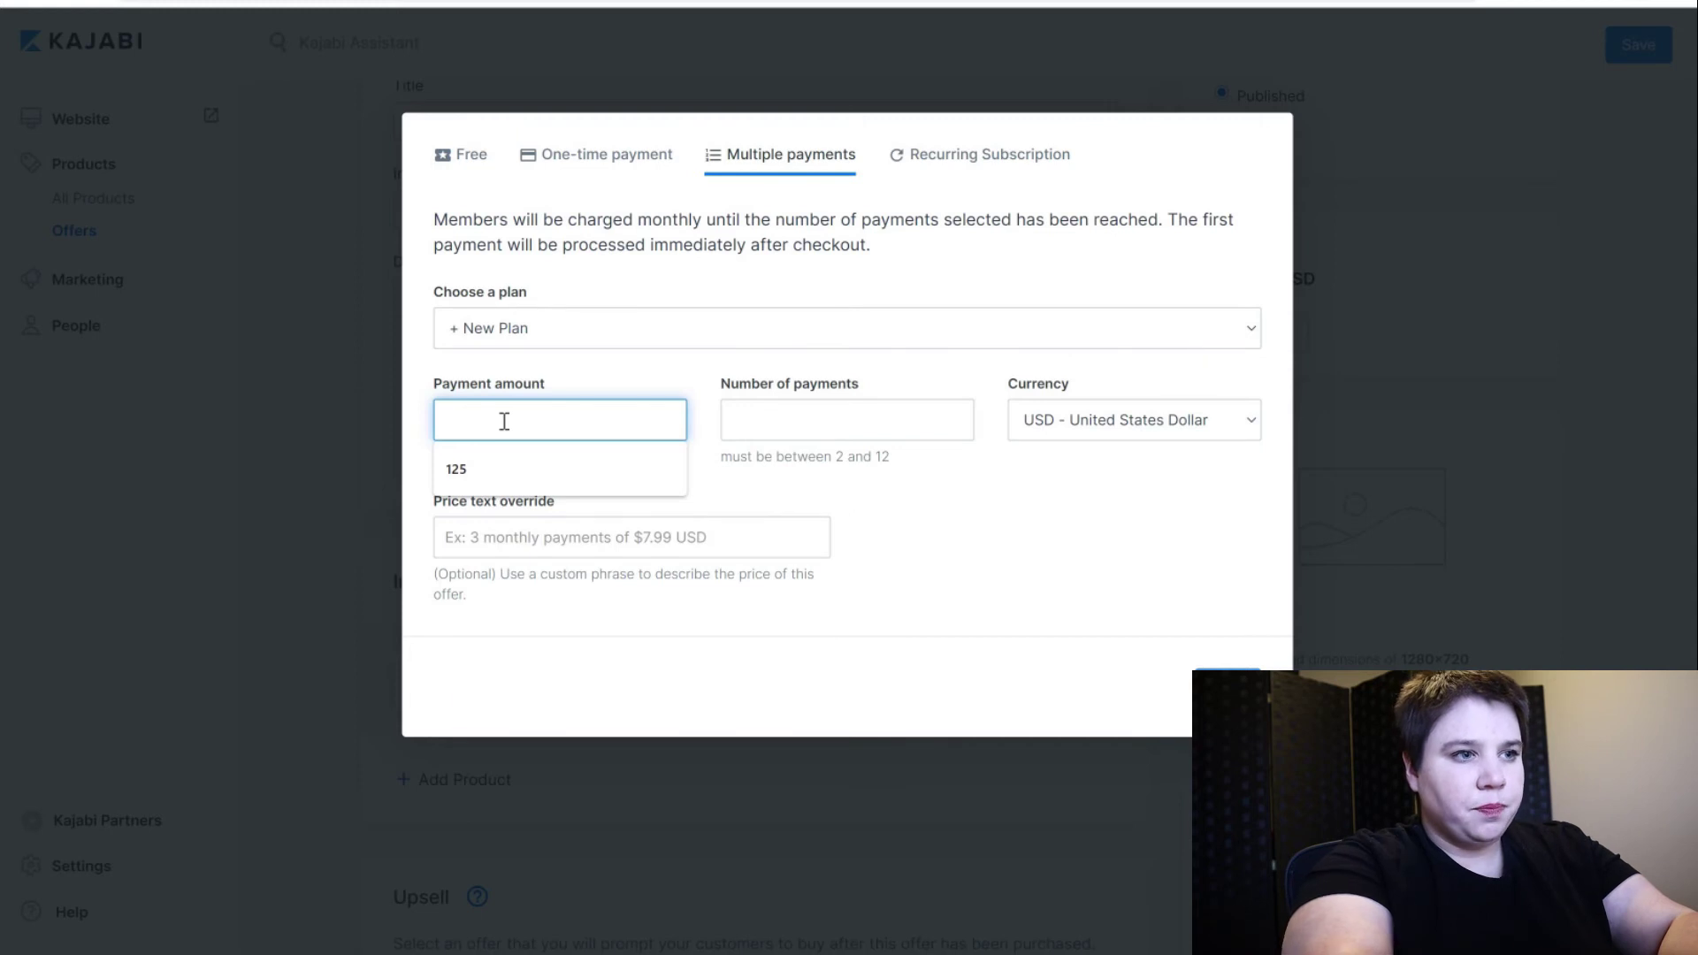
{"action": "type", "text": "97"}
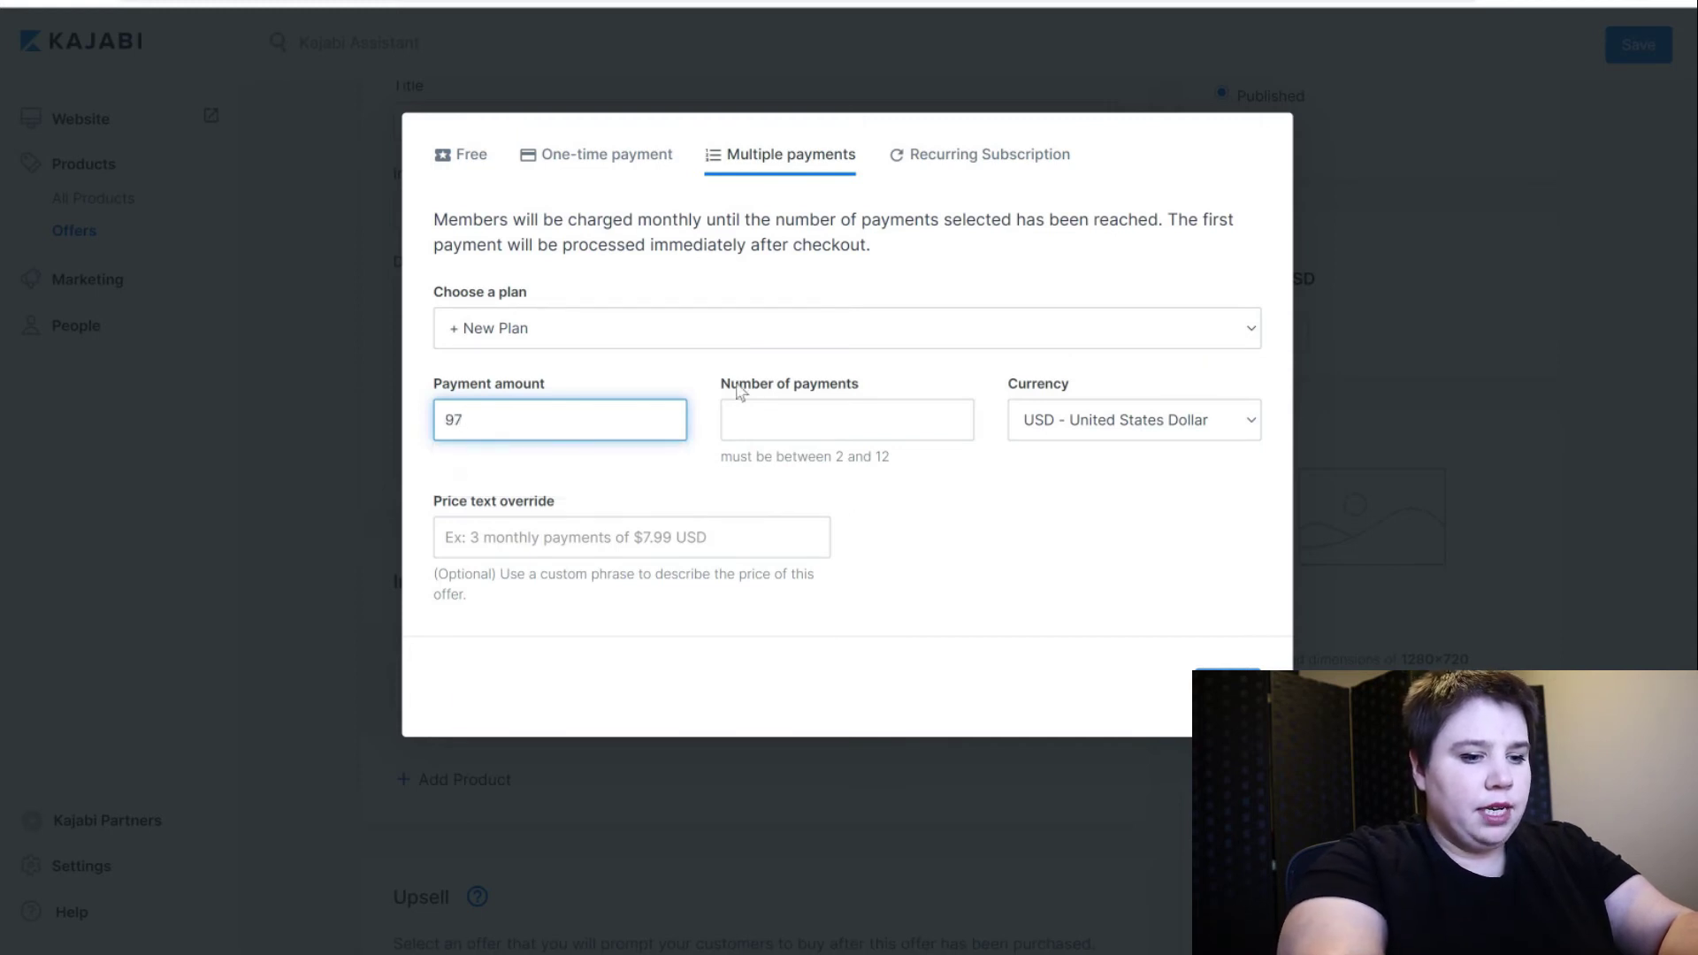
{"action": "left_click", "coordinate": [941, 432]}
{"action": "type", "text": "6"}
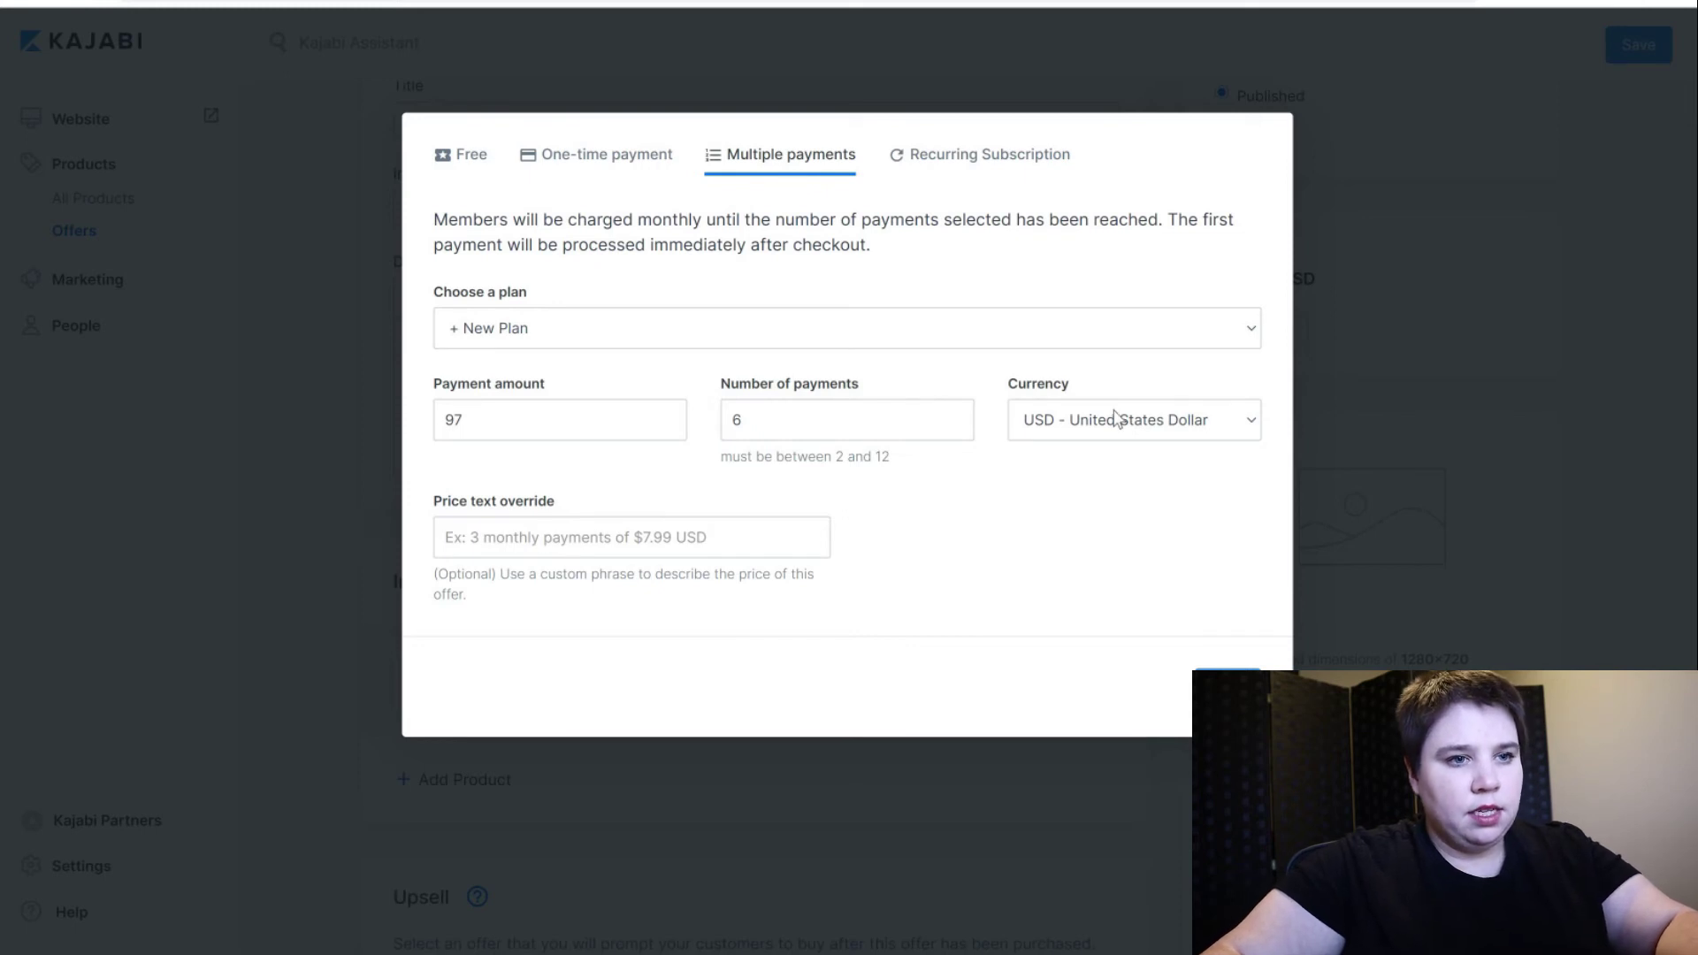
{"action": "left_click", "coordinate": [645, 552]}
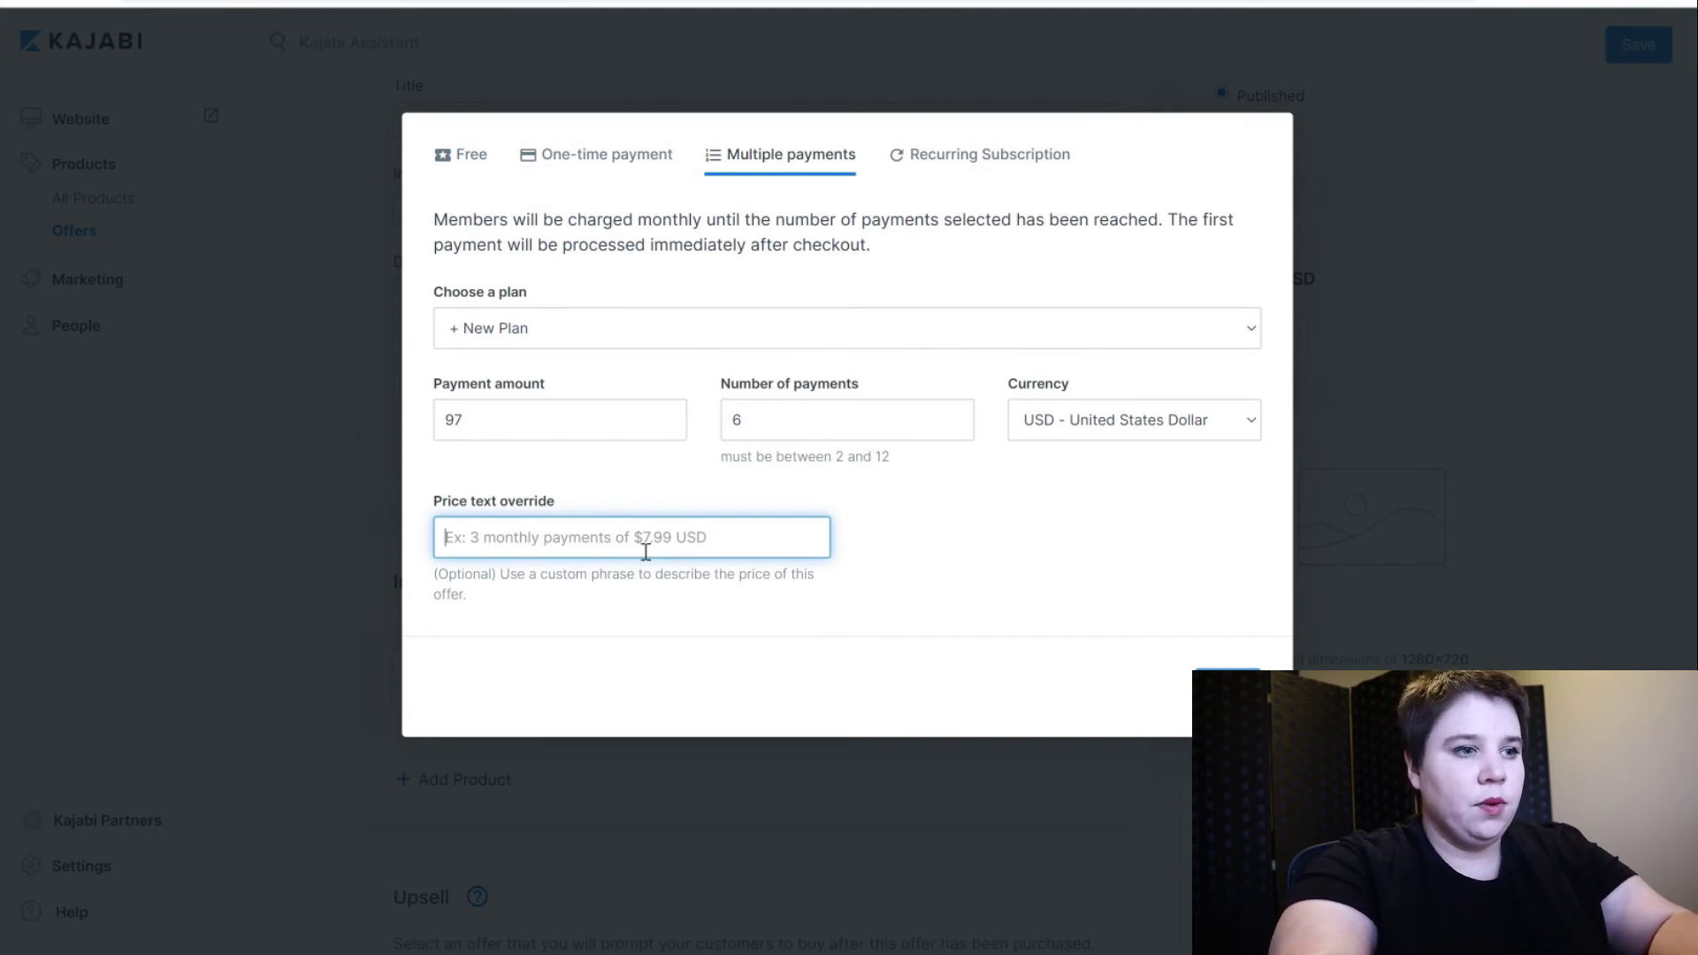
{"action": "type", "text": "6 "}
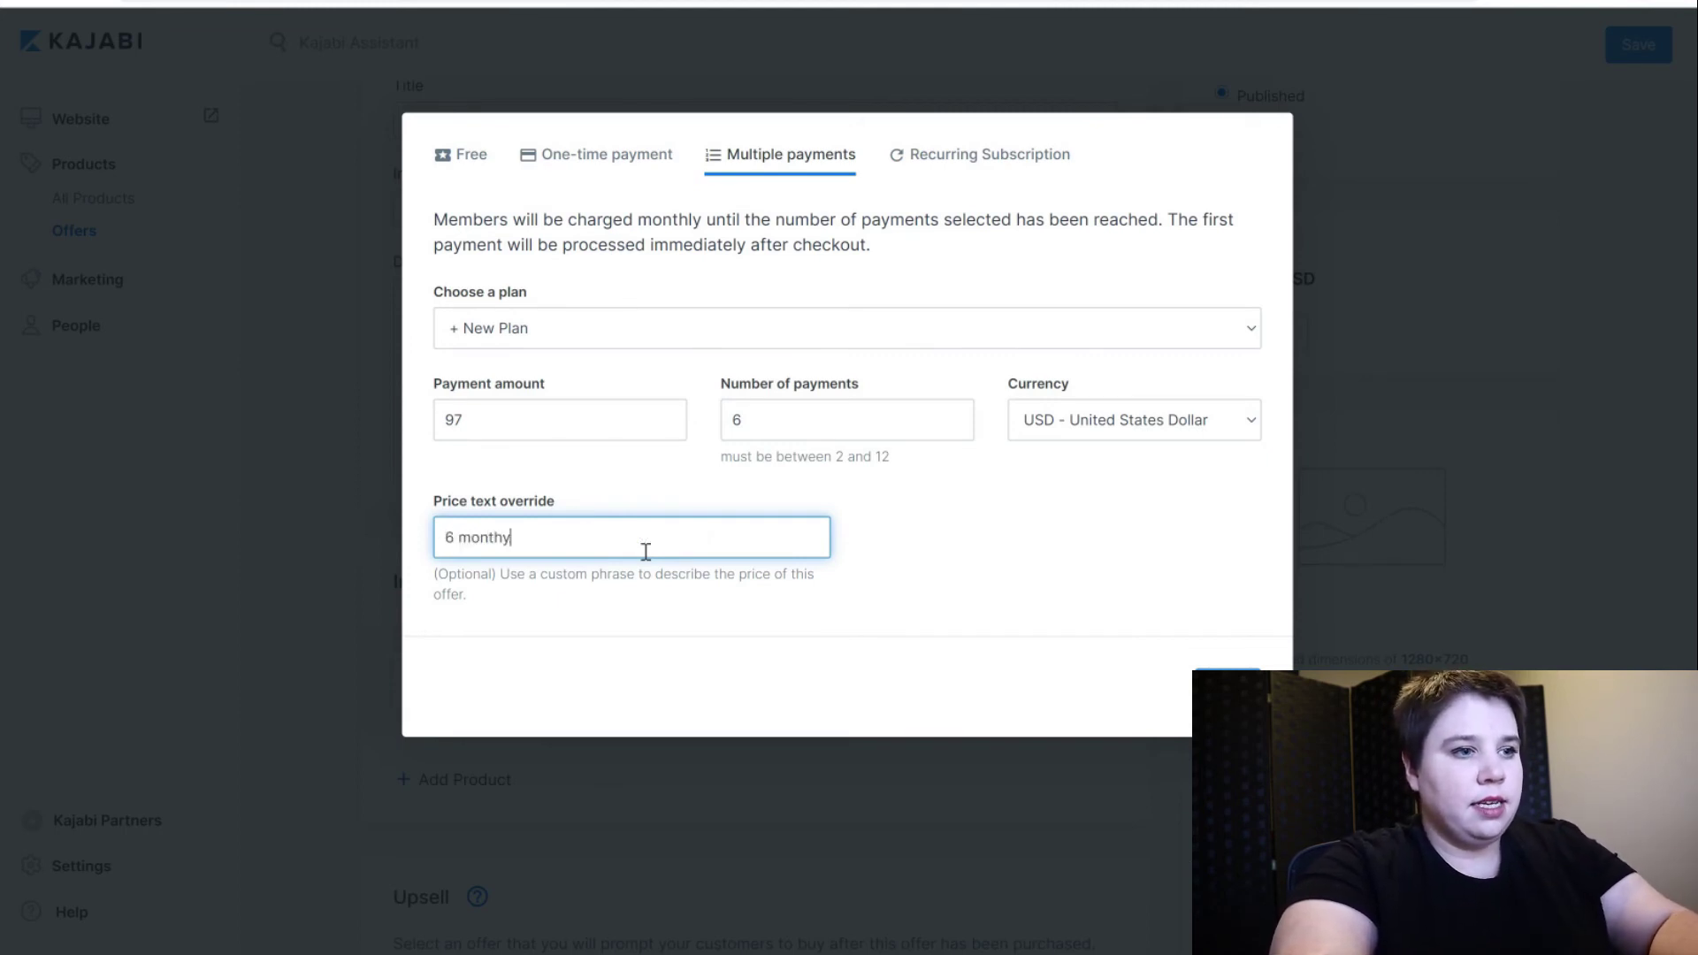
{"action": "type", "text": "monthly pay"}
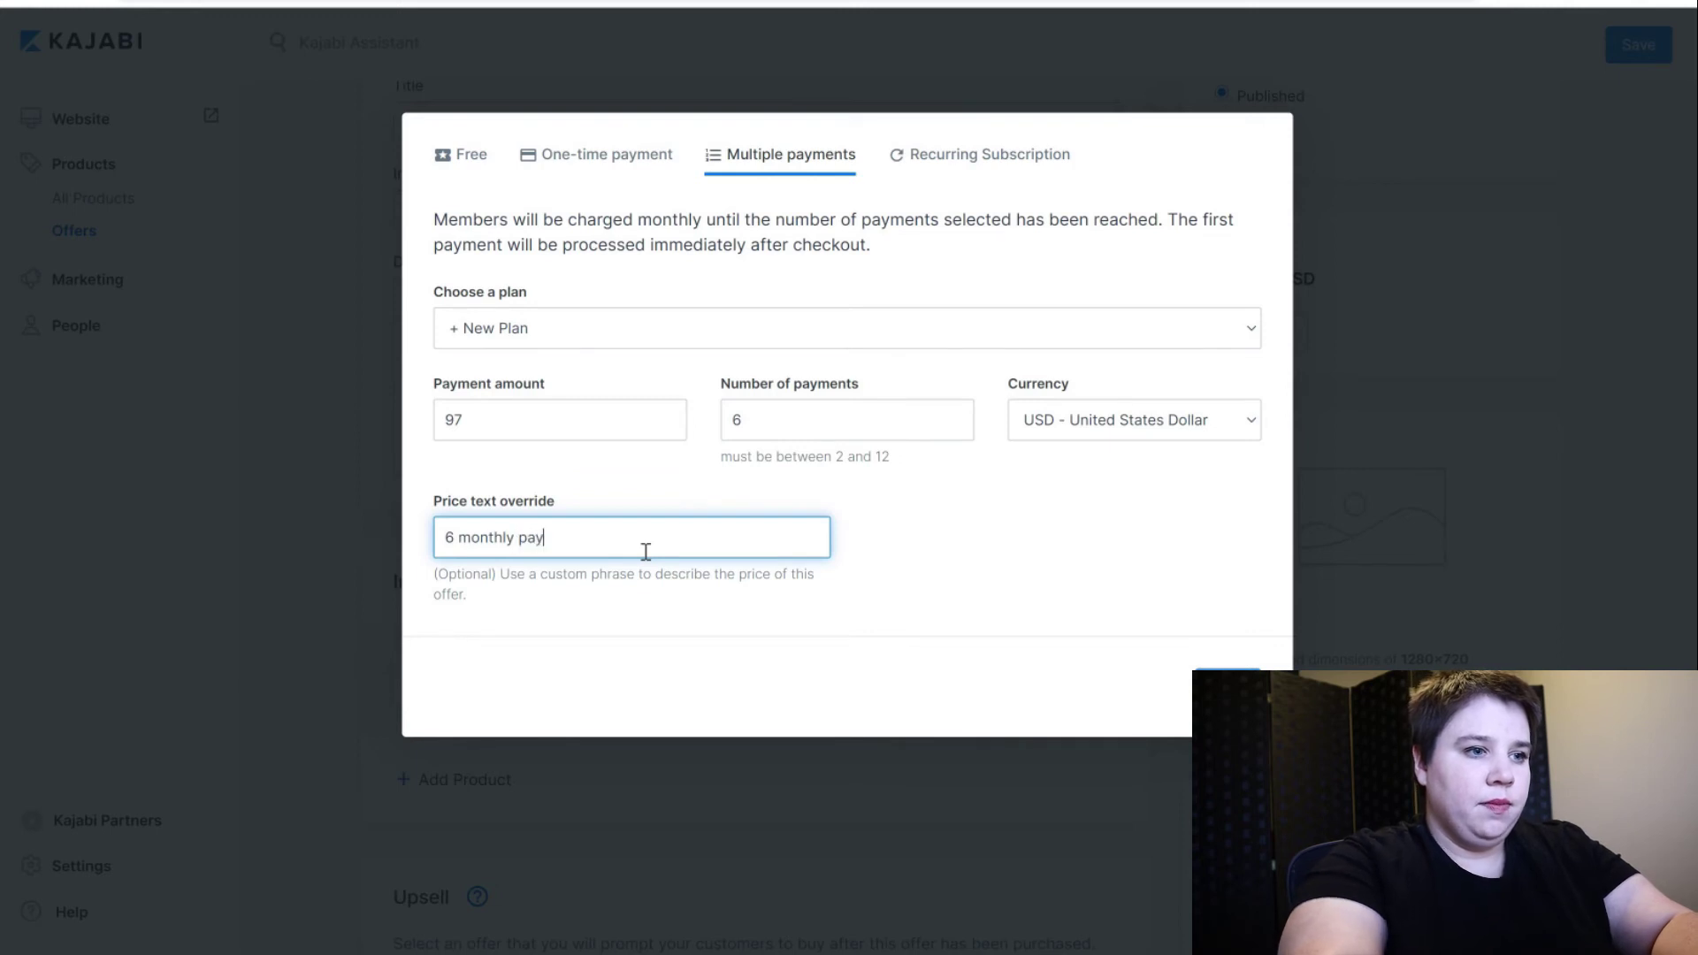
{"action": "type", "text": "ments of"}
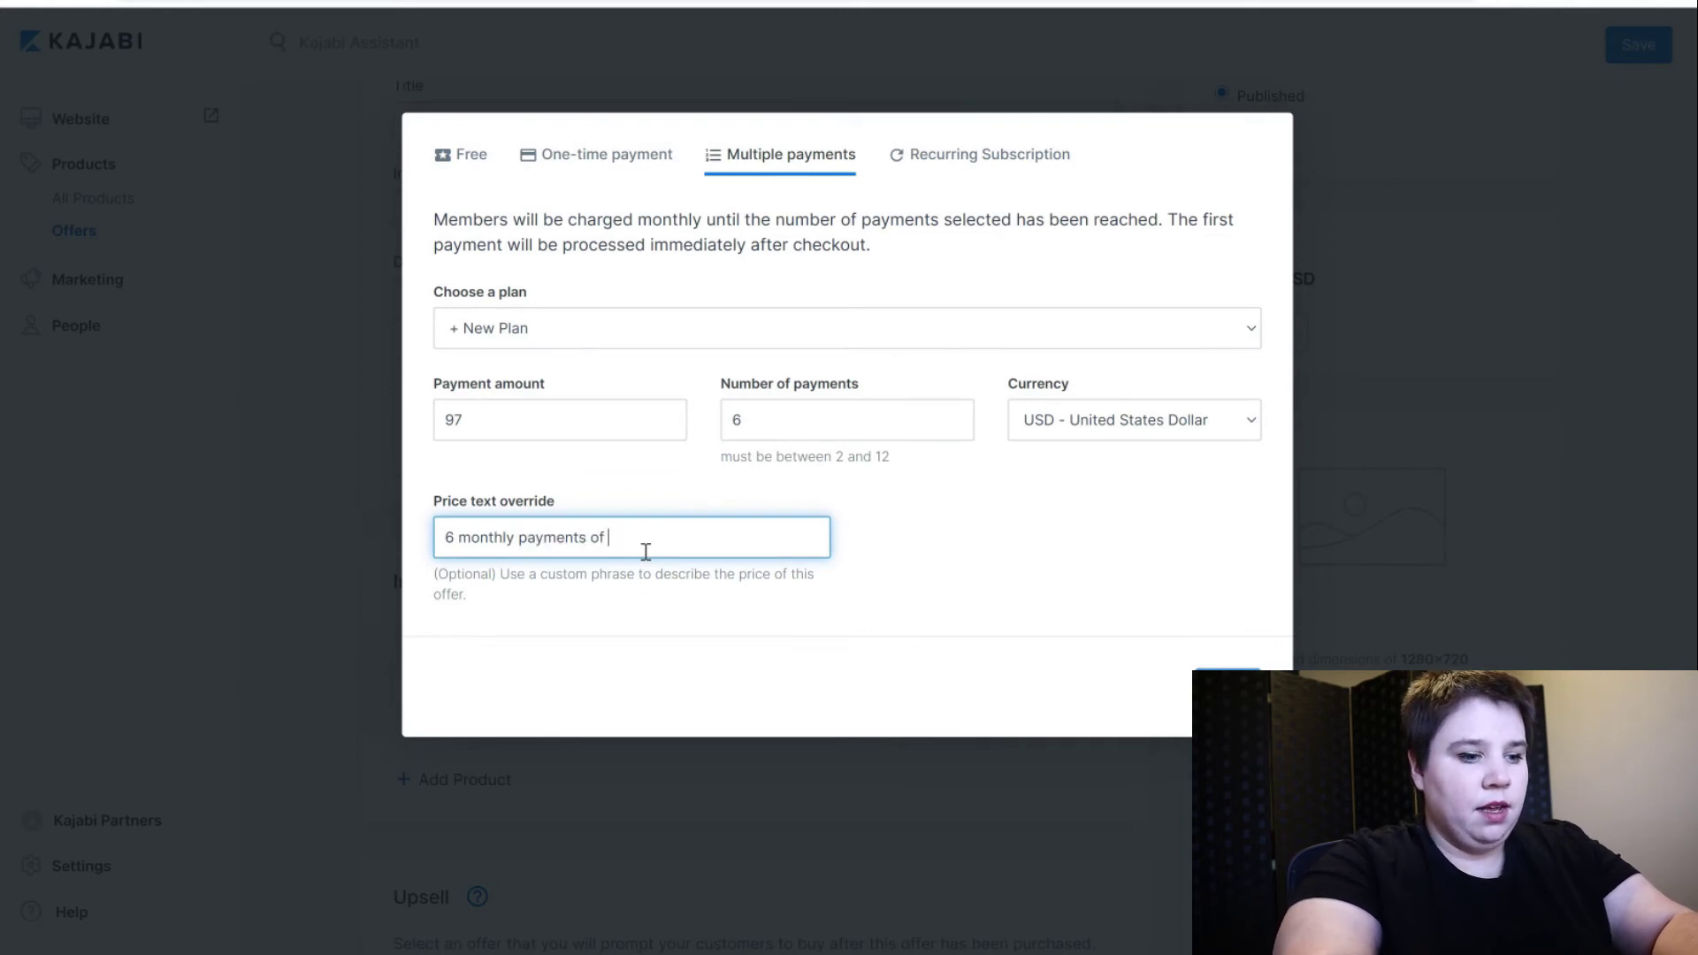
{"action": "type", "text": " $97"}
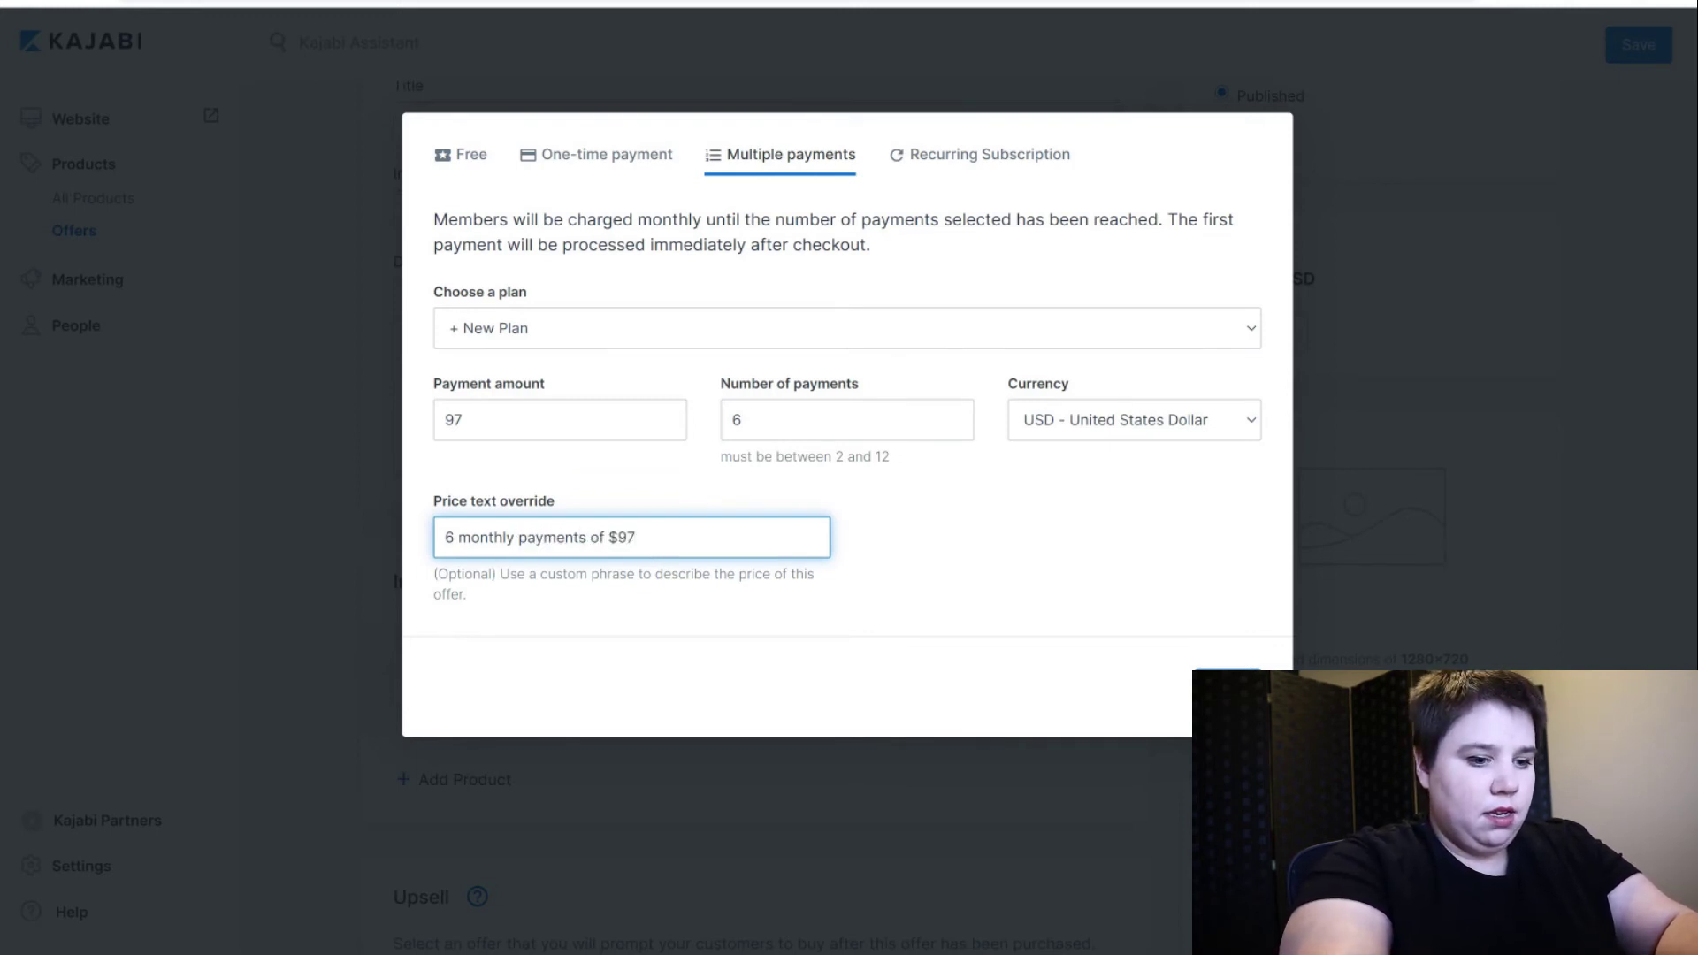
{"action": "left_click", "coordinate": [1226, 688]}
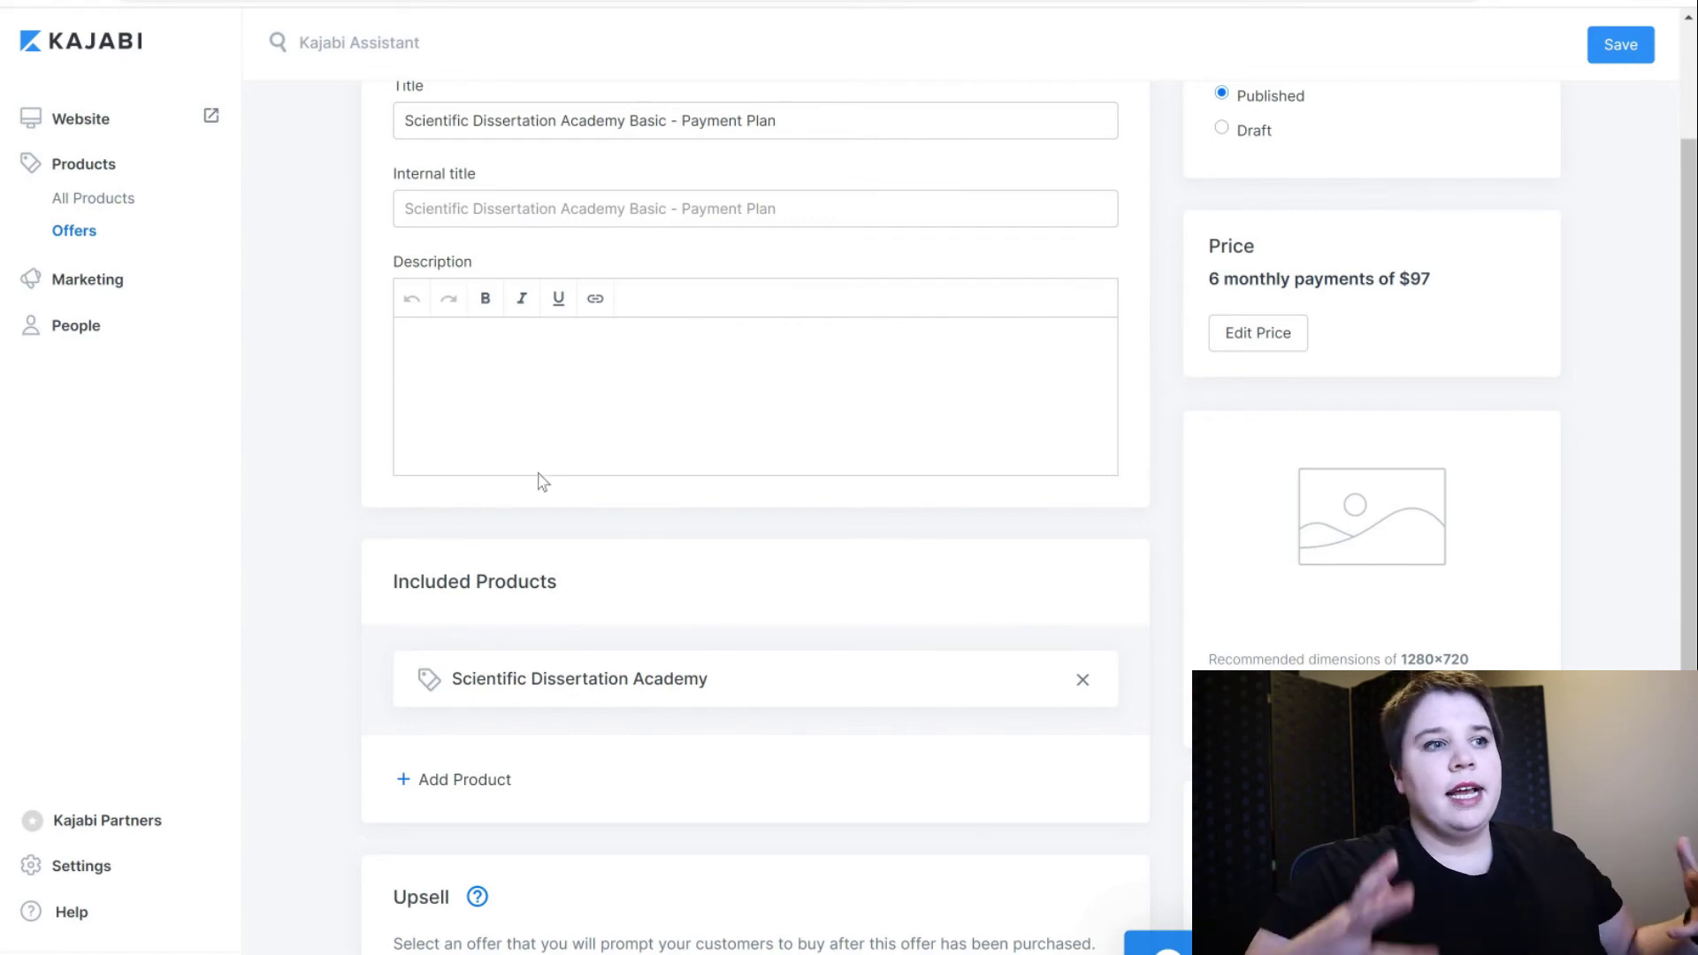
Add the Scientific Dissertation Academy Community product and set the cart-abandonment reminder to 24 hours later.
{"action": "scroll", "coordinate": [446, 474], "scroll_direction": "down", "scroll_amount": 2}
{"action": "scroll", "coordinate": [446, 475], "scroll_direction": "down", "scroll_amount": 1}
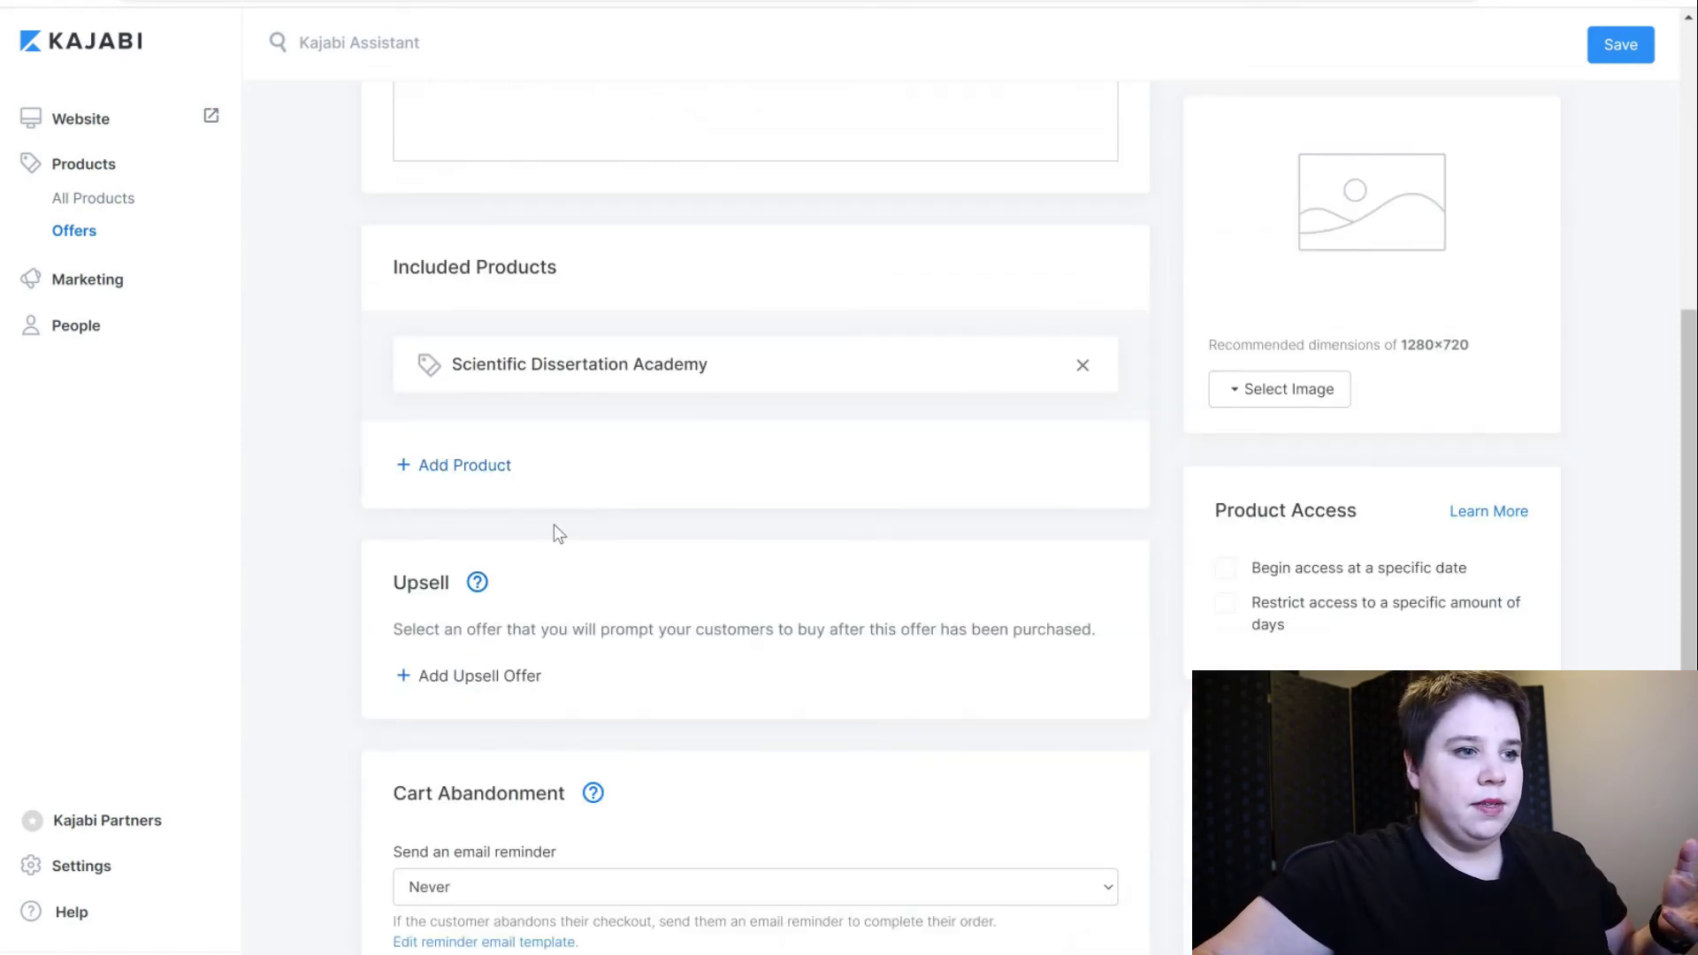
{"action": "left_click", "coordinate": [566, 469]}
{"action": "left_click", "coordinate": [576, 550]}
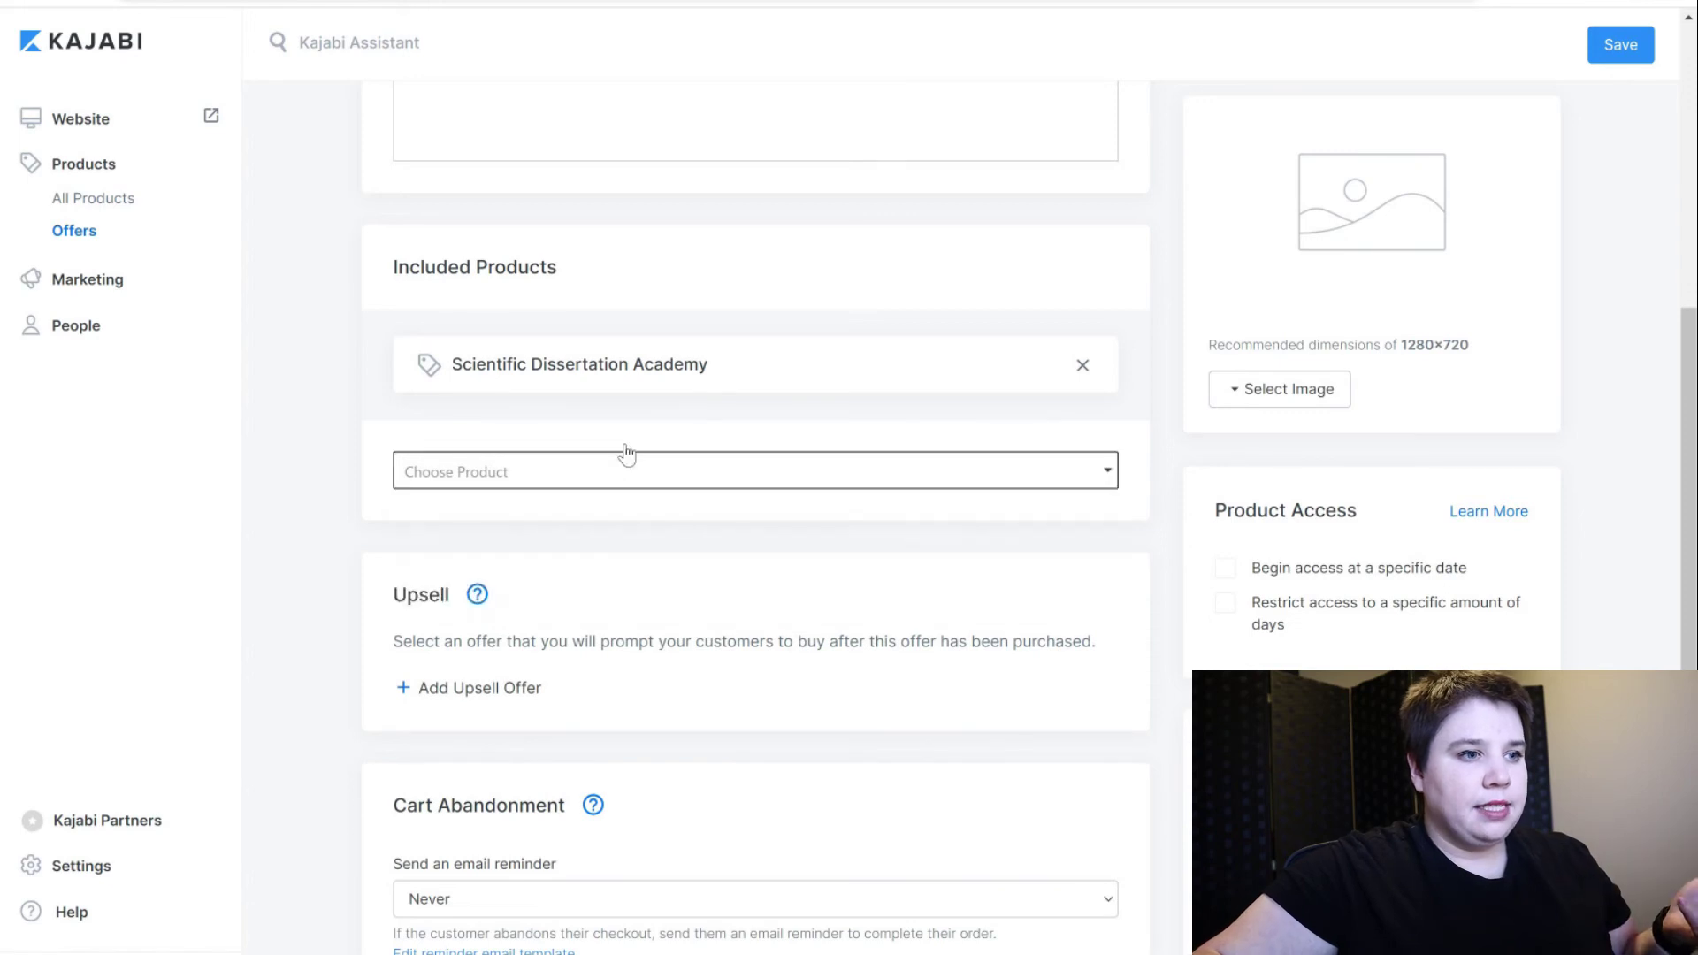
{"action": "scroll", "coordinate": [573, 686], "scroll_direction": "down", "scroll_amount": 3}
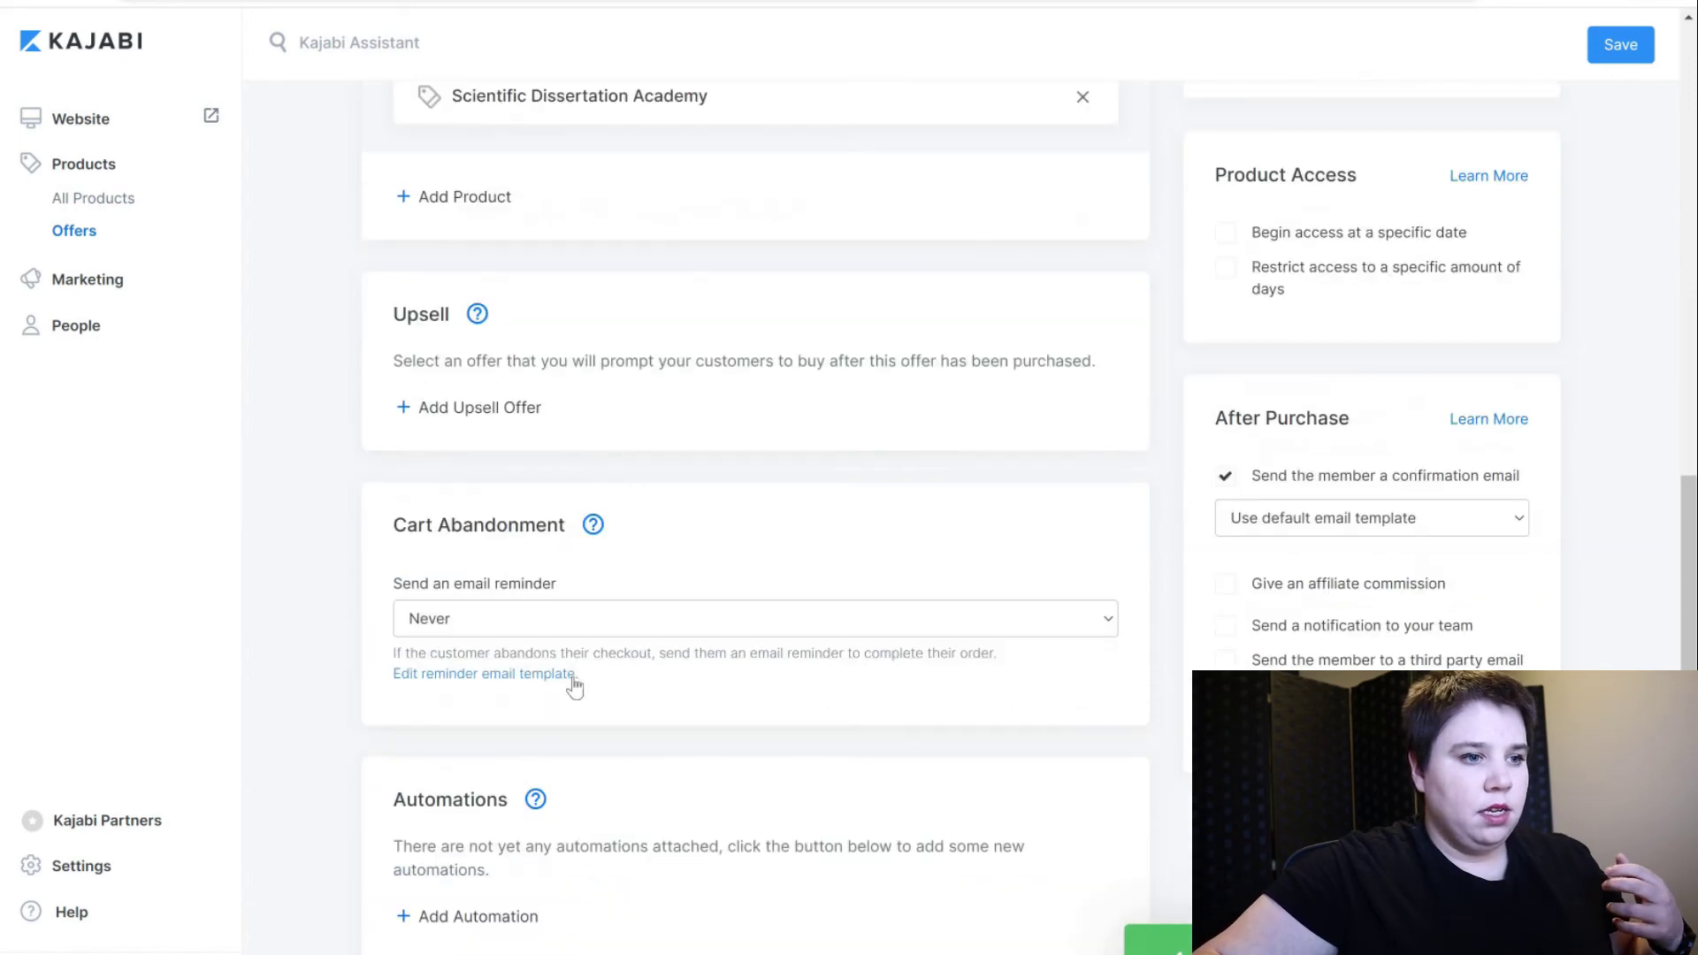
{"action": "left_click", "coordinate": [629, 618]}
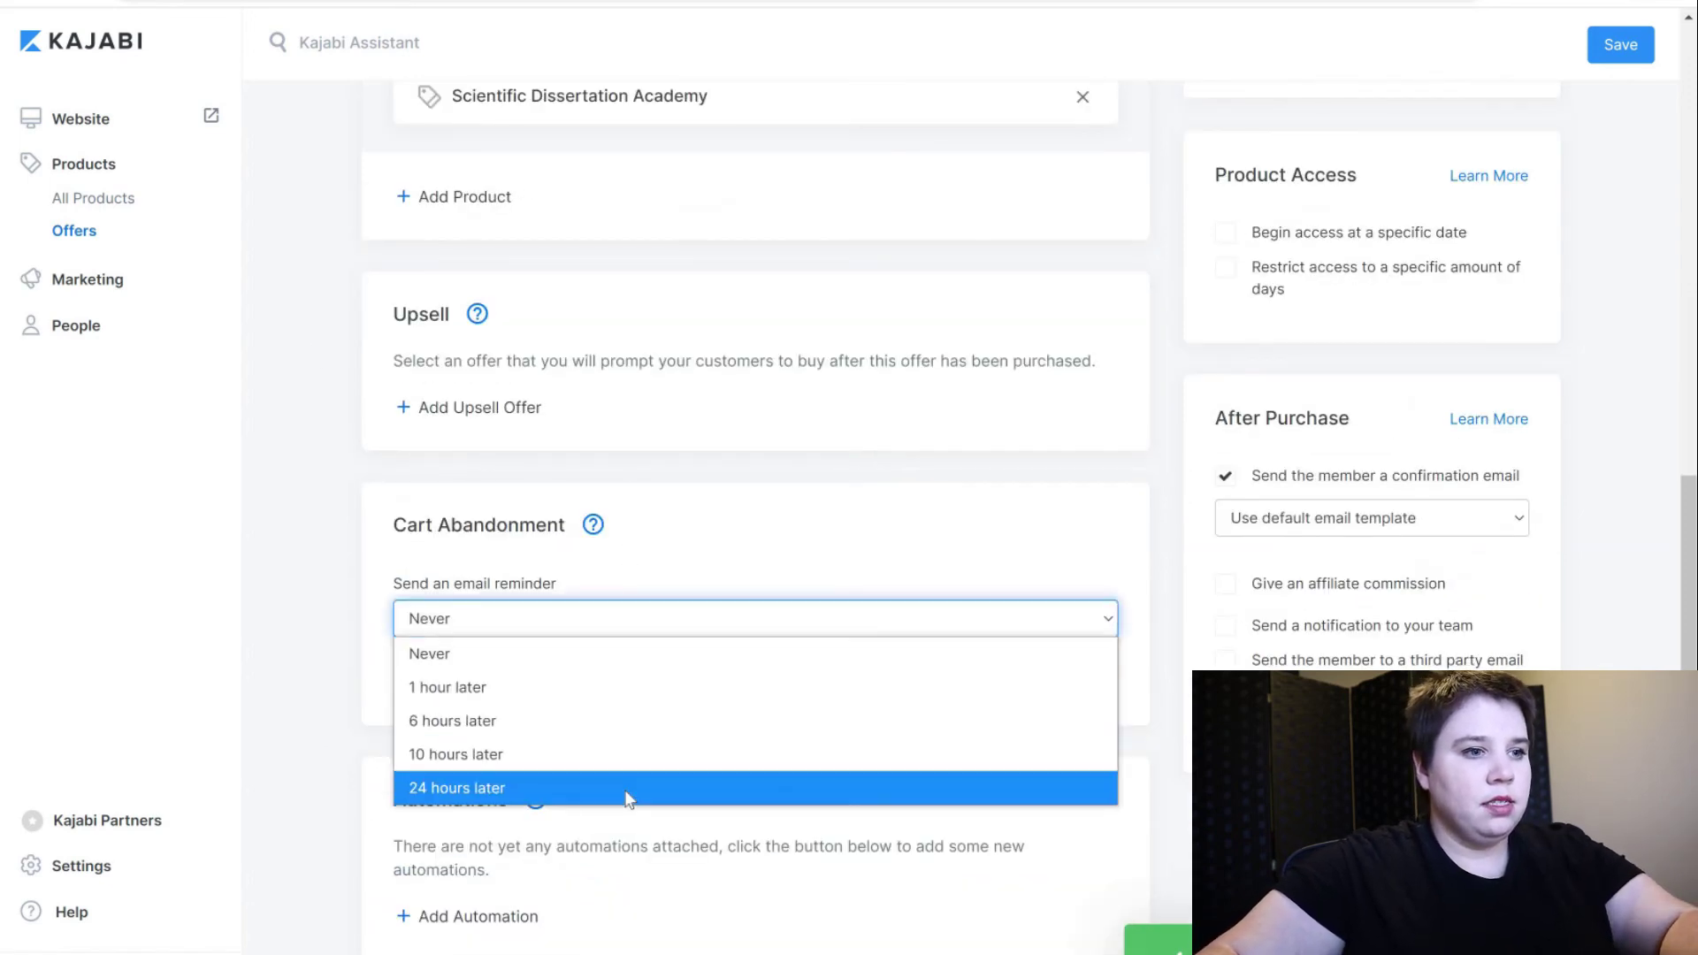
{"action": "left_click", "coordinate": [495, 788]}
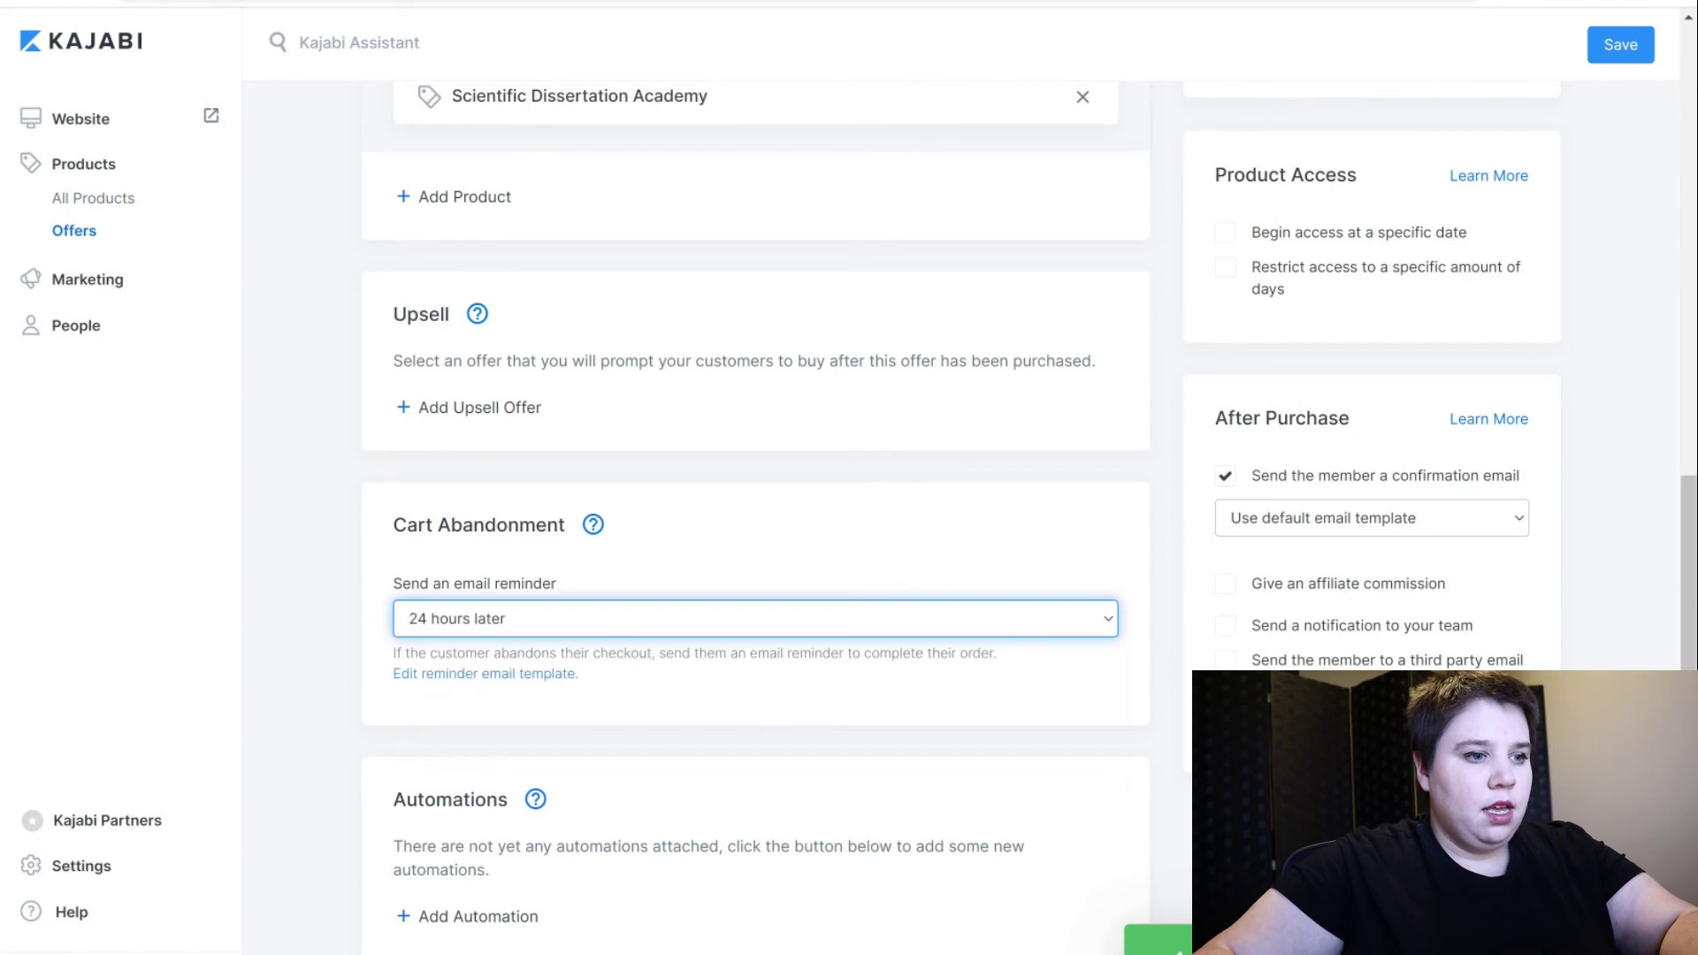
Create a purchase automation that tags buyers with Scientific Dissertation Academy.
{"action": "left_click", "coordinate": [498, 918]}
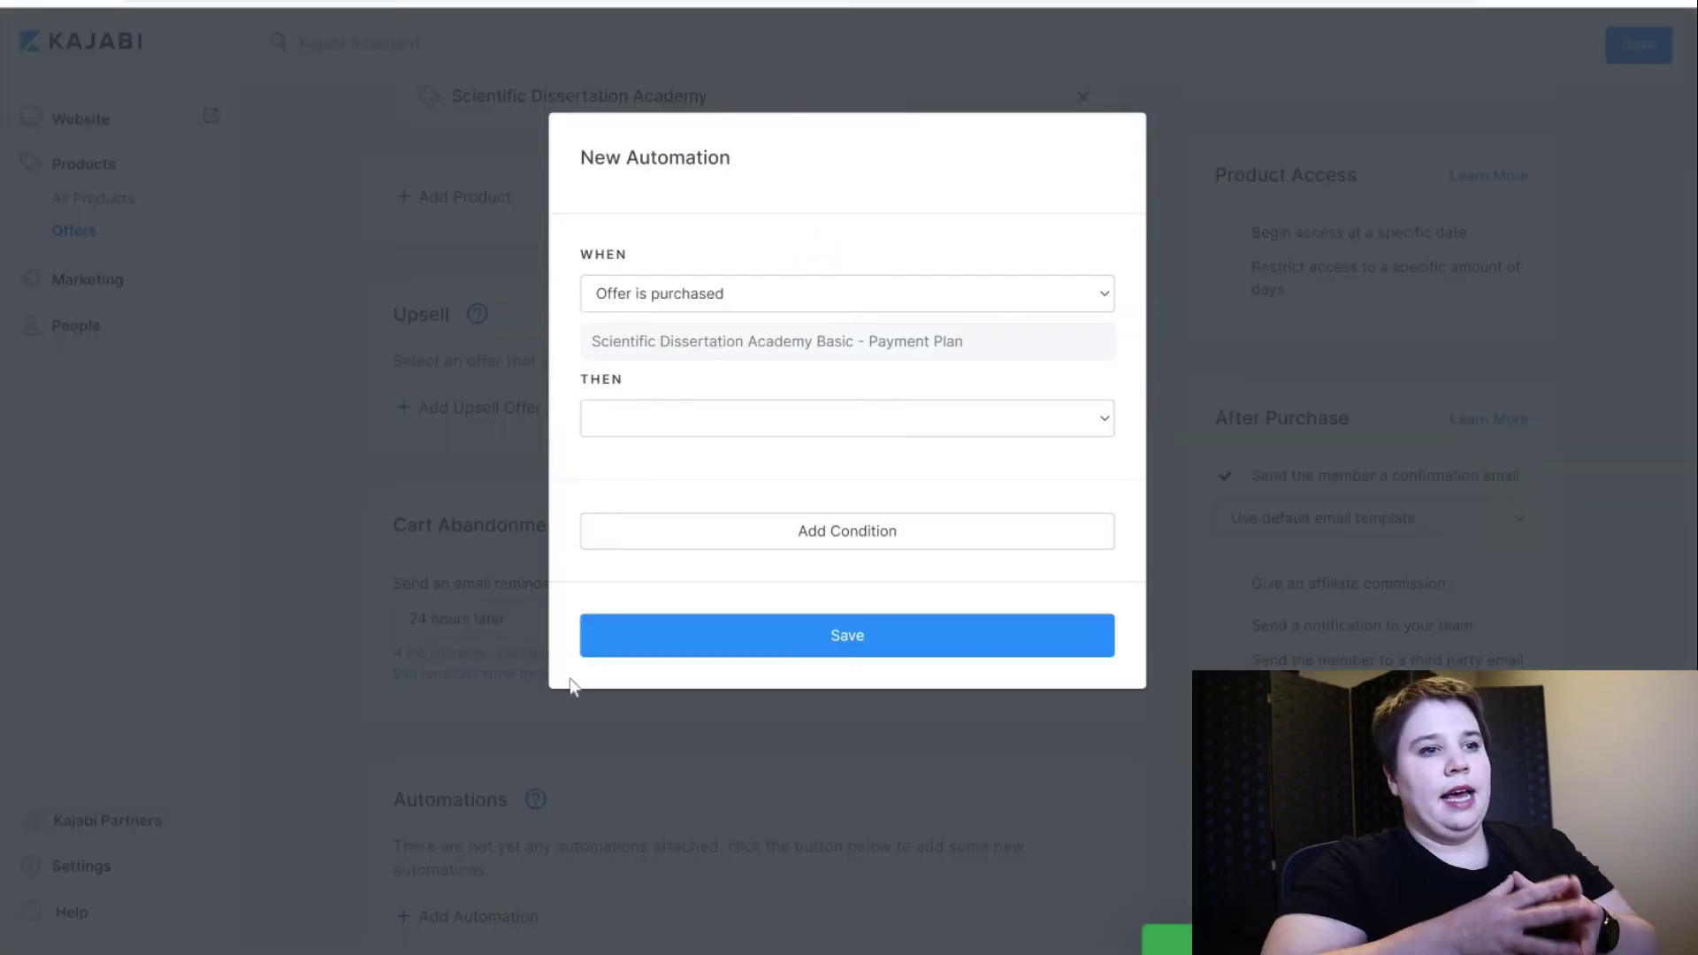
{"action": "left_click", "coordinate": [832, 419]}
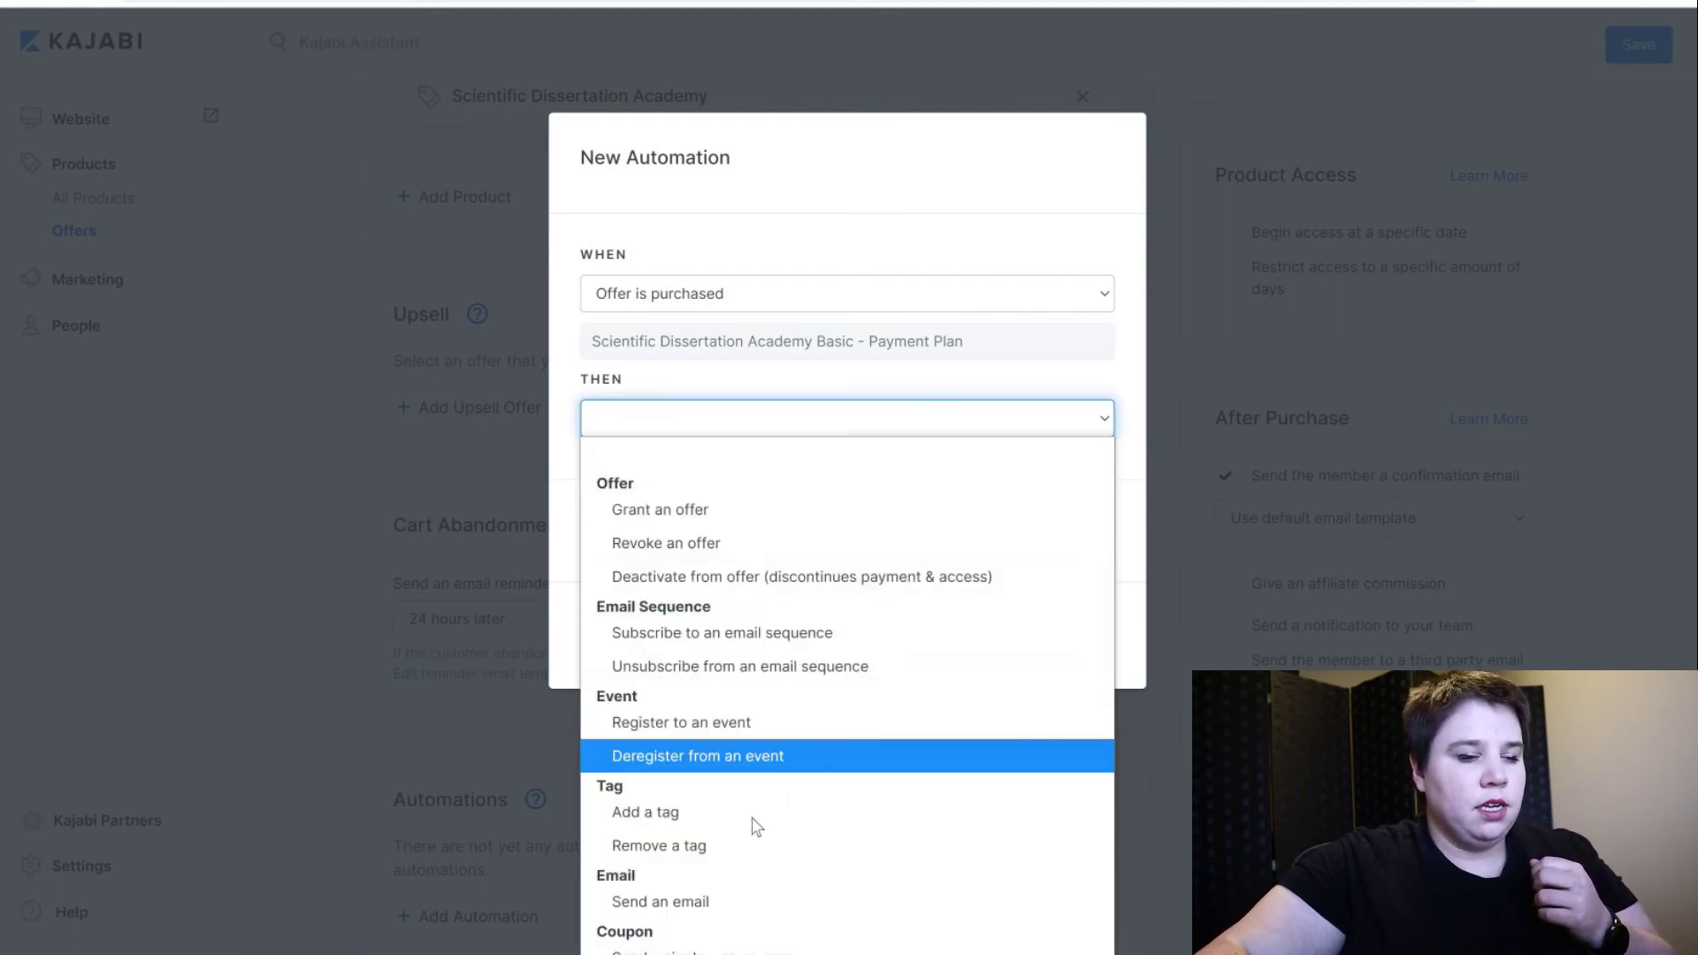
{"action": "key", "text": "Return"}
{"action": "left_click", "coordinate": [768, 470]}
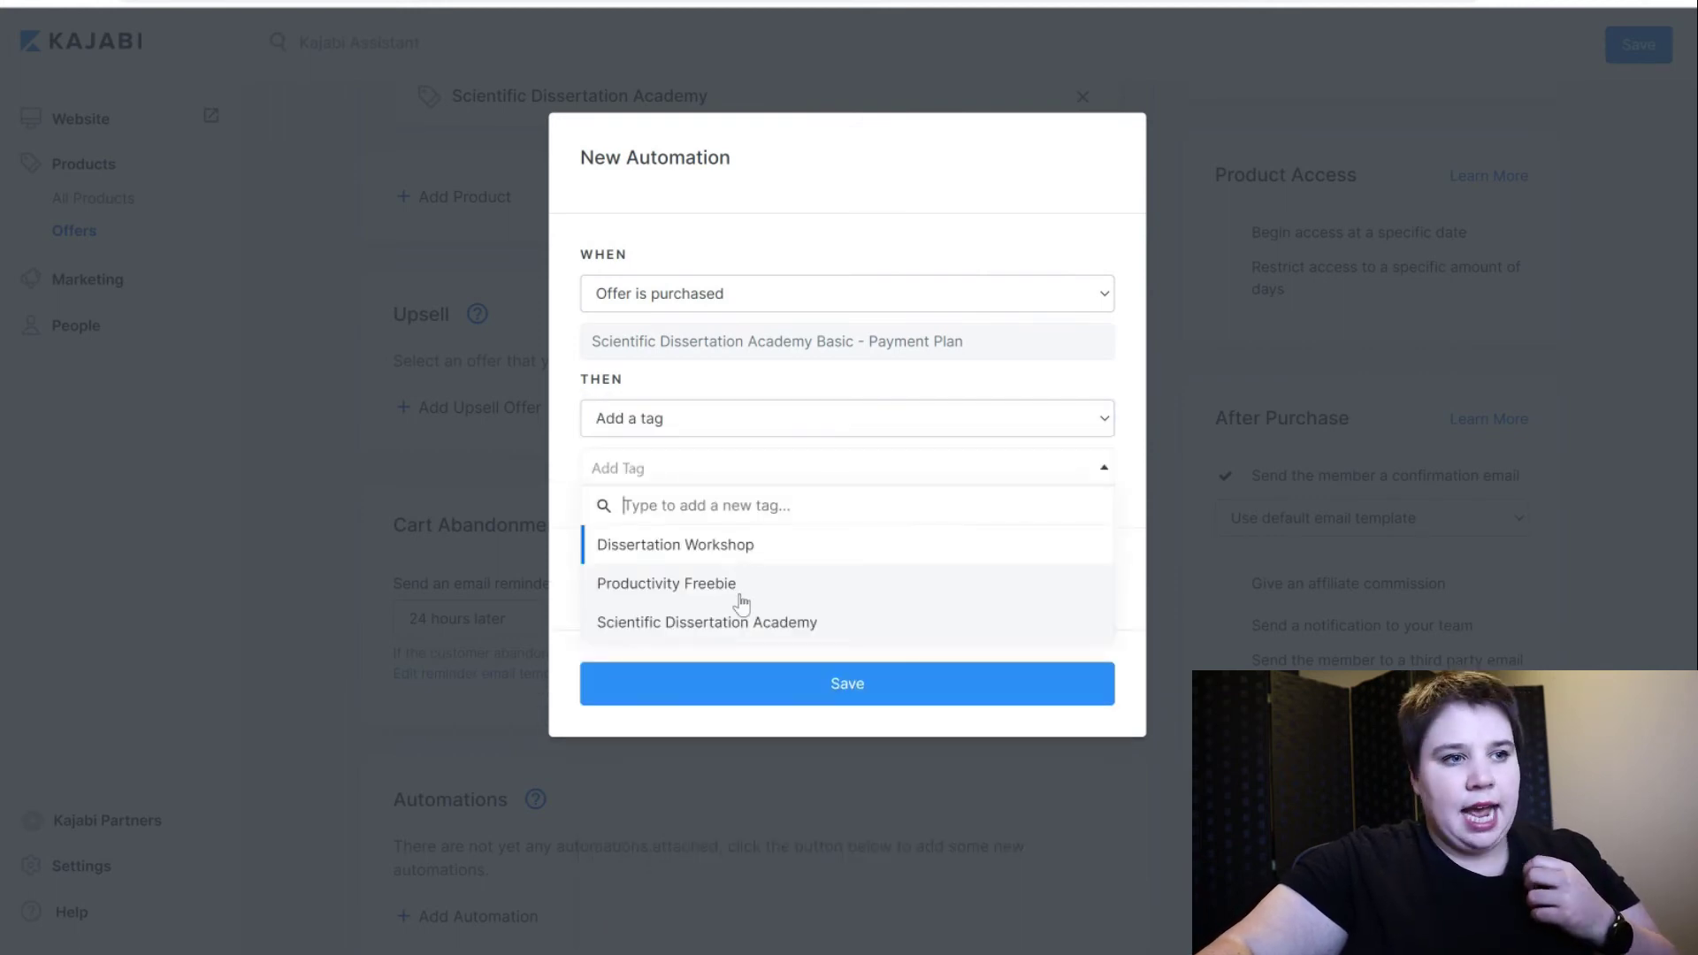
{"action": "left_click", "coordinate": [749, 623]}
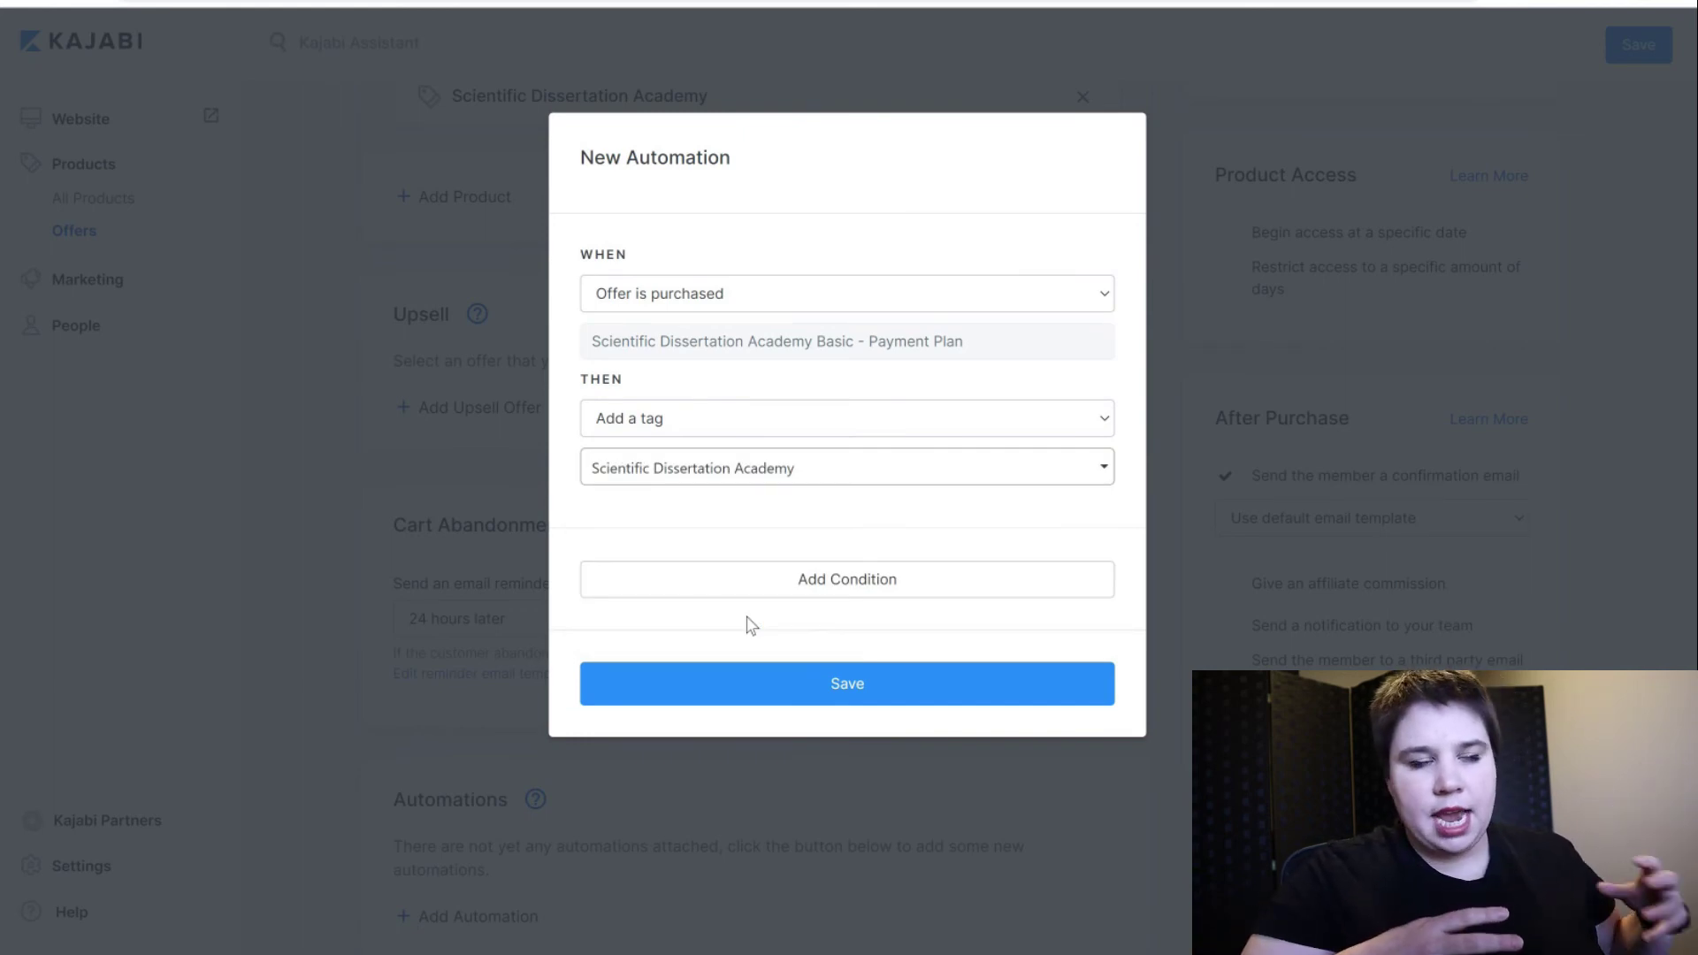
{"action": "left_click", "coordinate": [869, 701]}
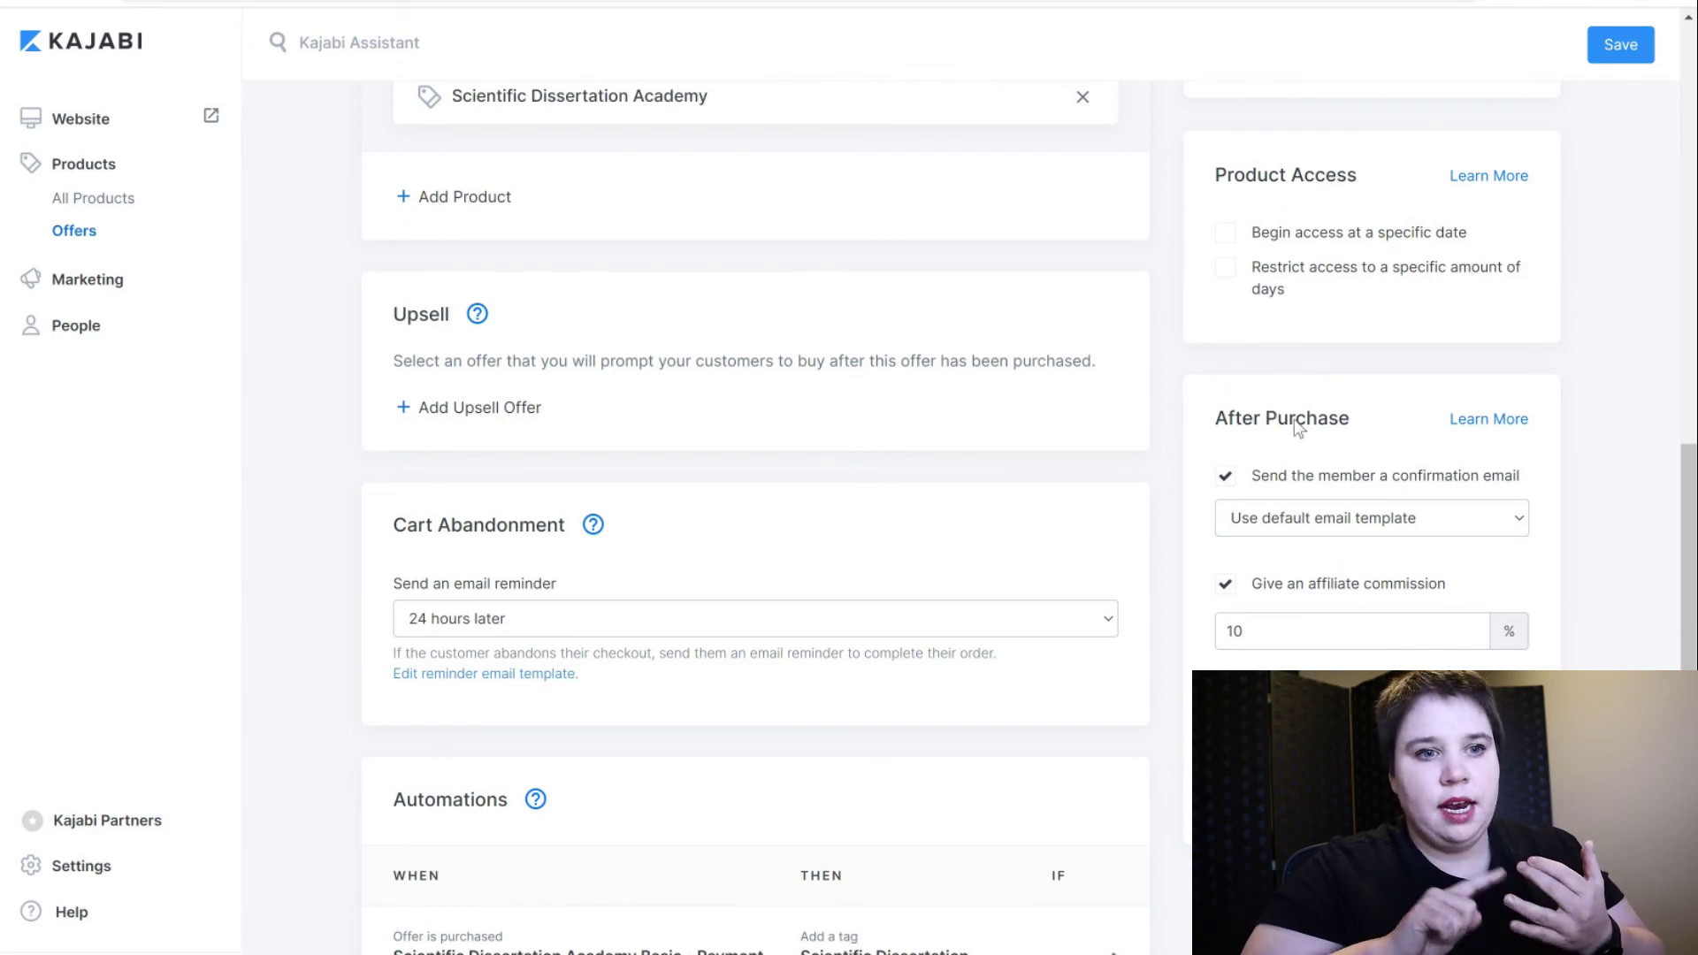
Start uploading an offer image from the computer.
{"action": "scroll", "coordinate": [1191, 401], "scroll_direction": "up", "scroll_amount": 10}
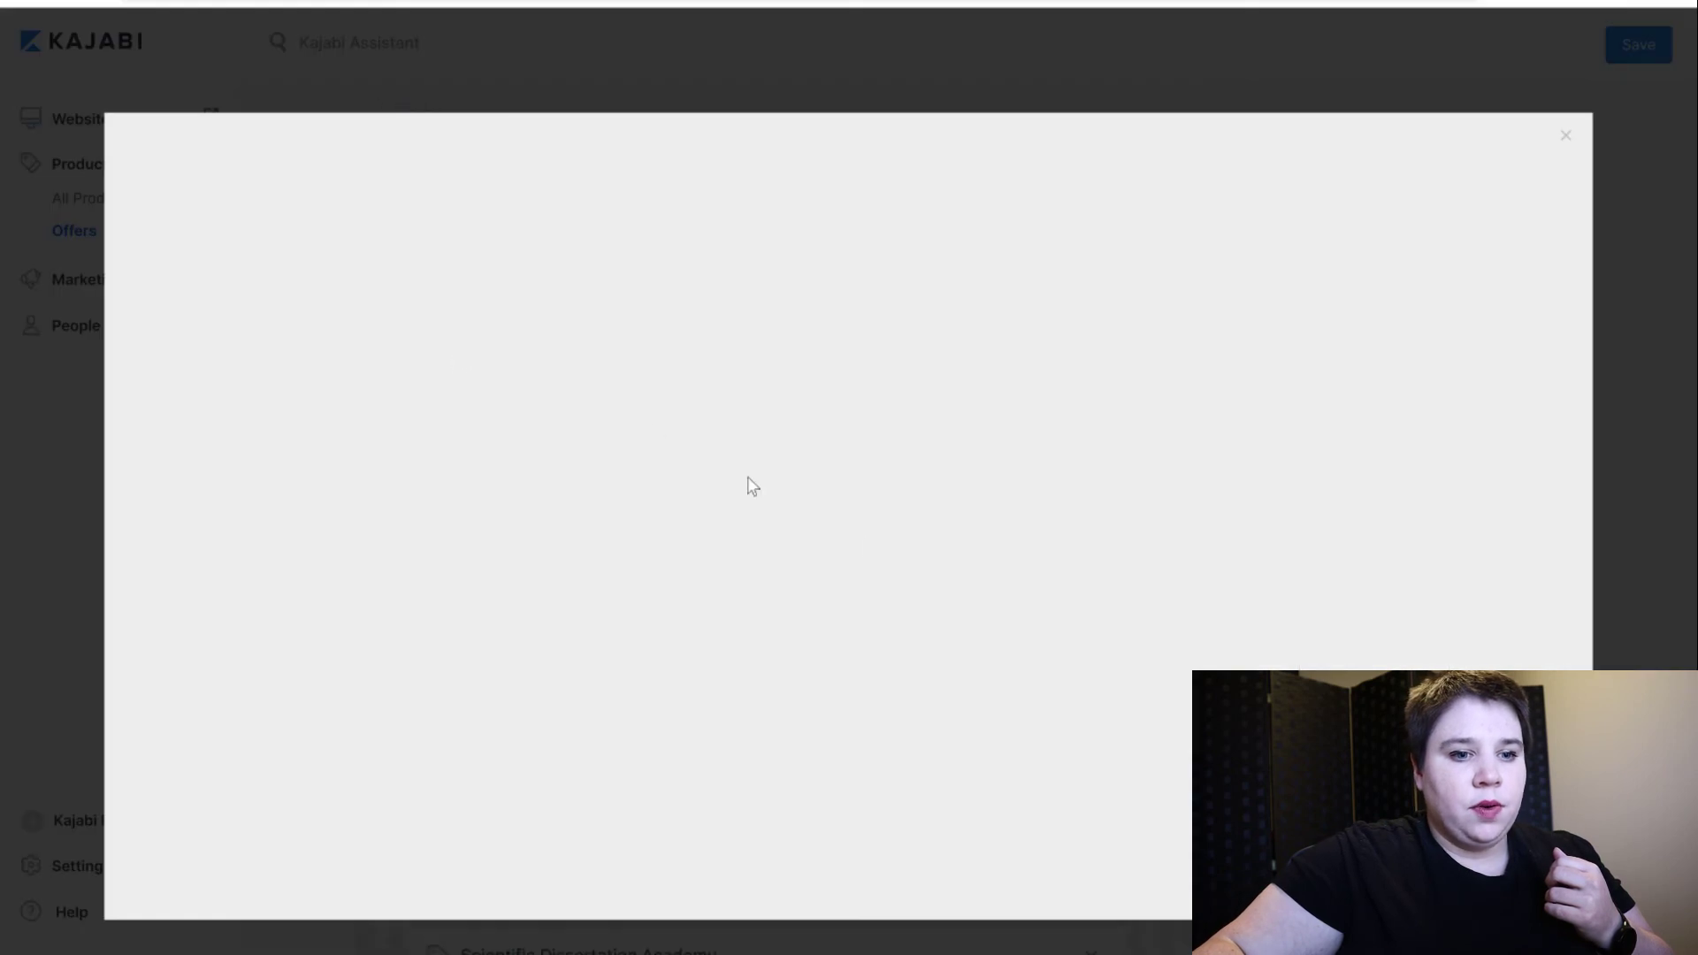
{"action": "left_click", "coordinate": [983, 571]}
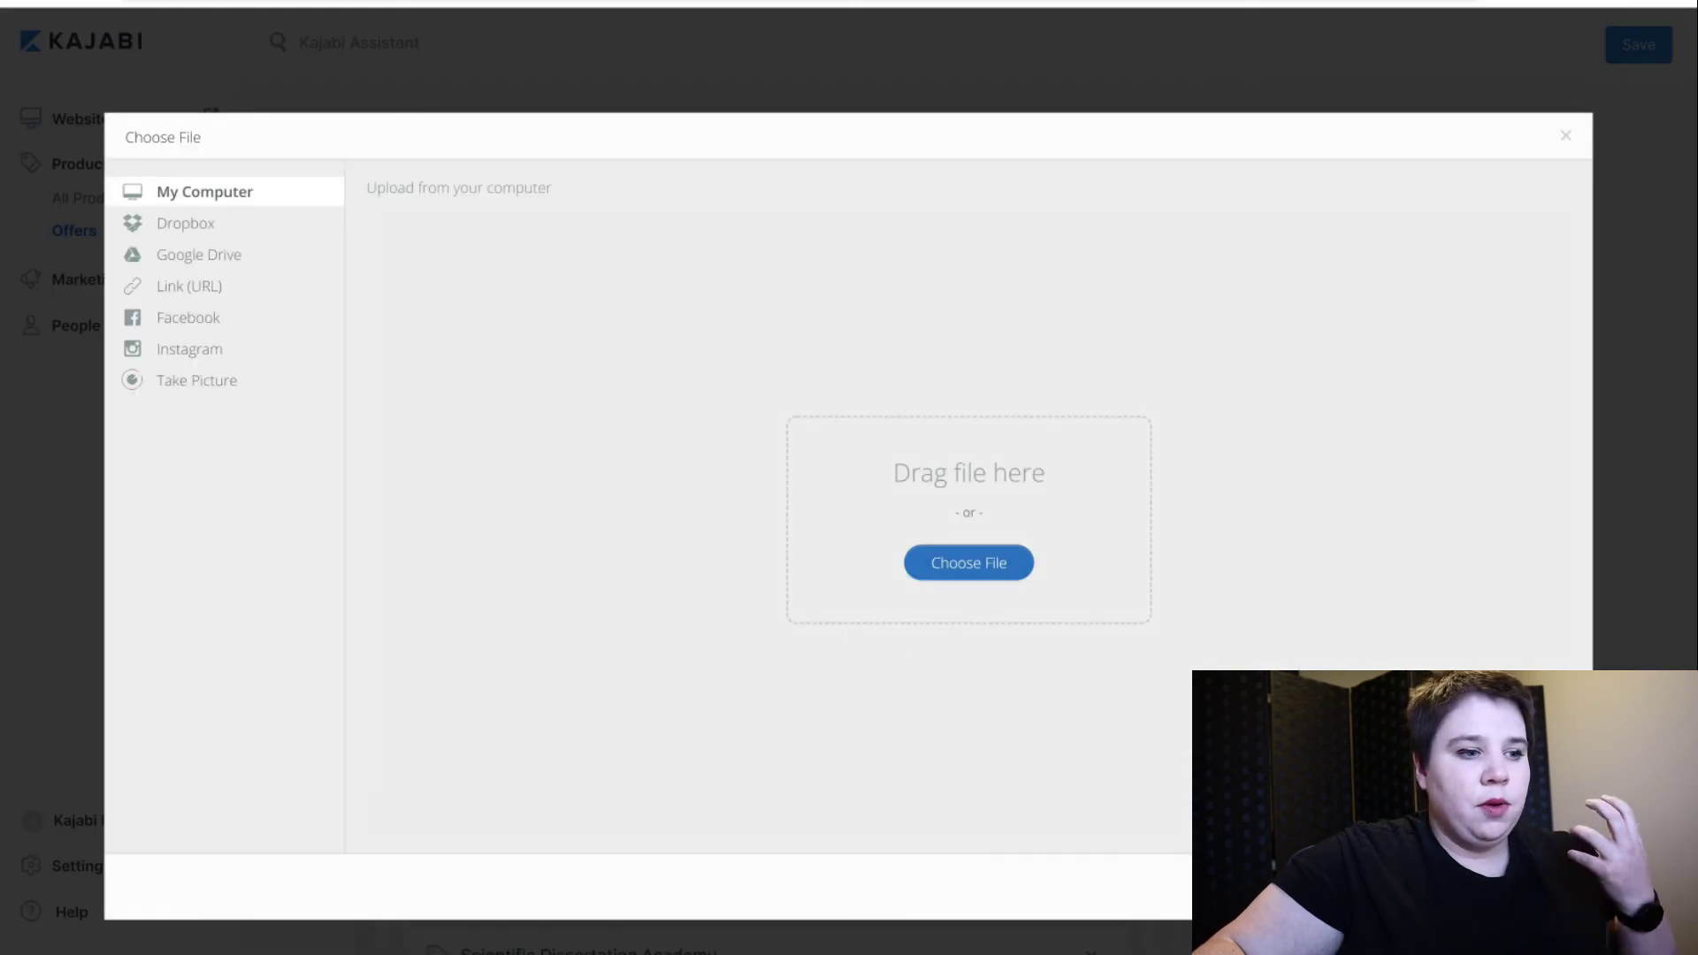
{"action": "mouse_move", "coordinate": [591, 952]}
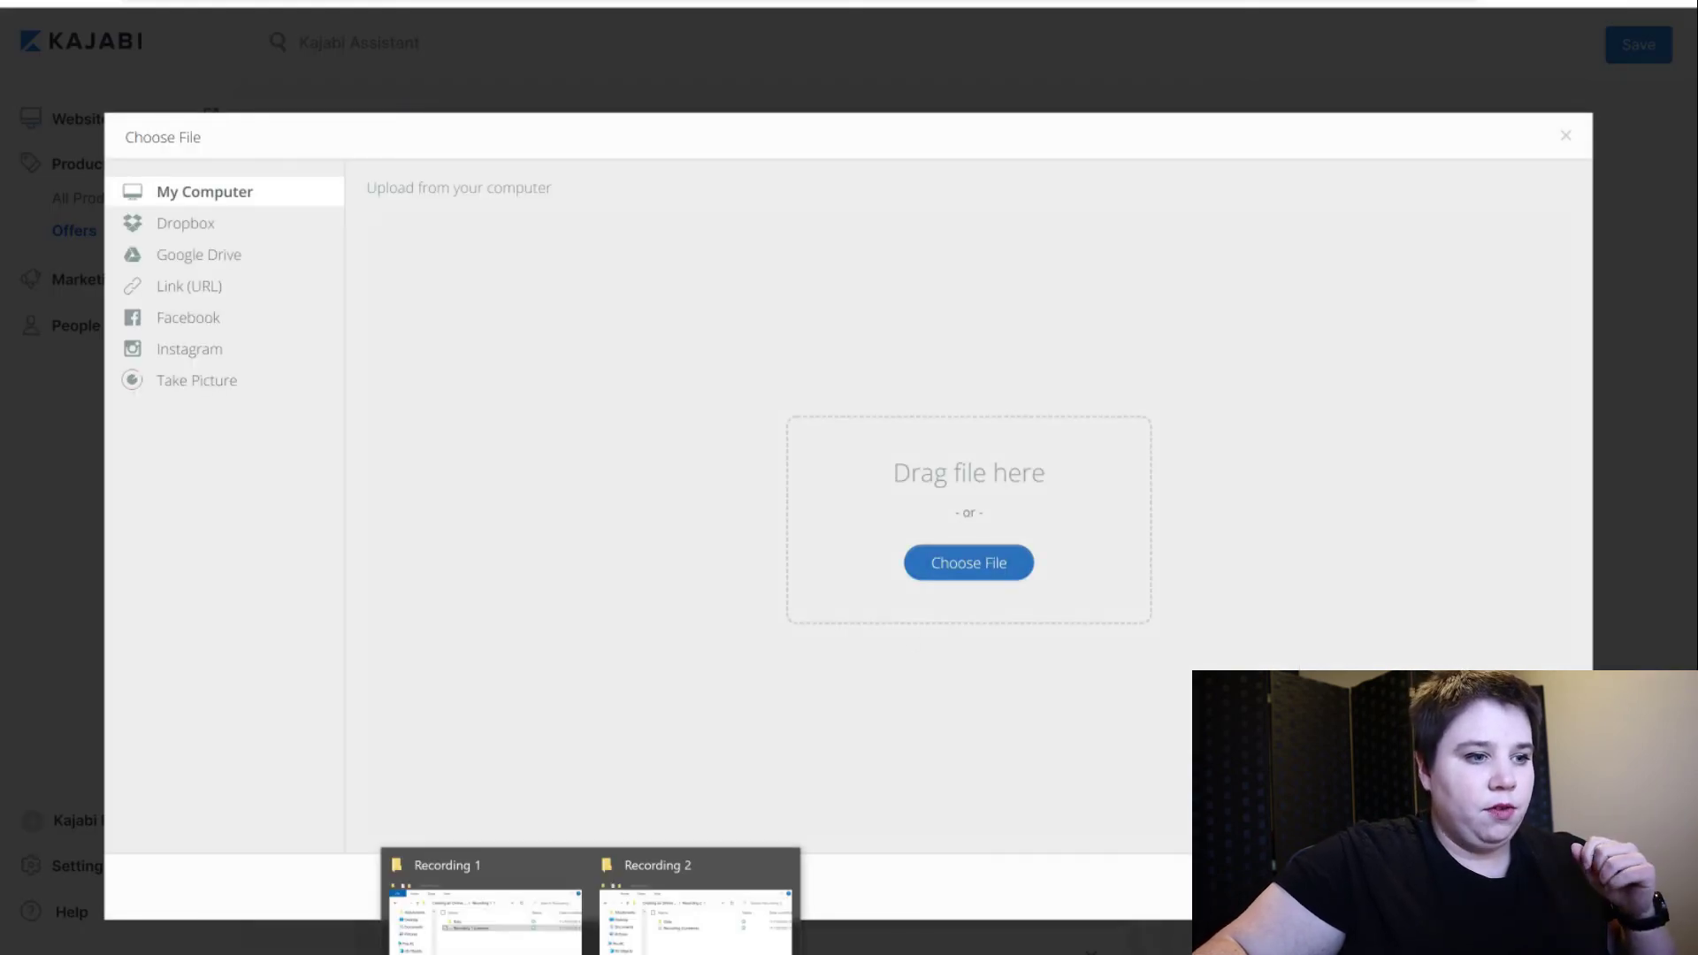
Bring up the Recording 1 folder to pick the offer's cover image.
{"action": "left_click", "coordinate": [485, 920]}
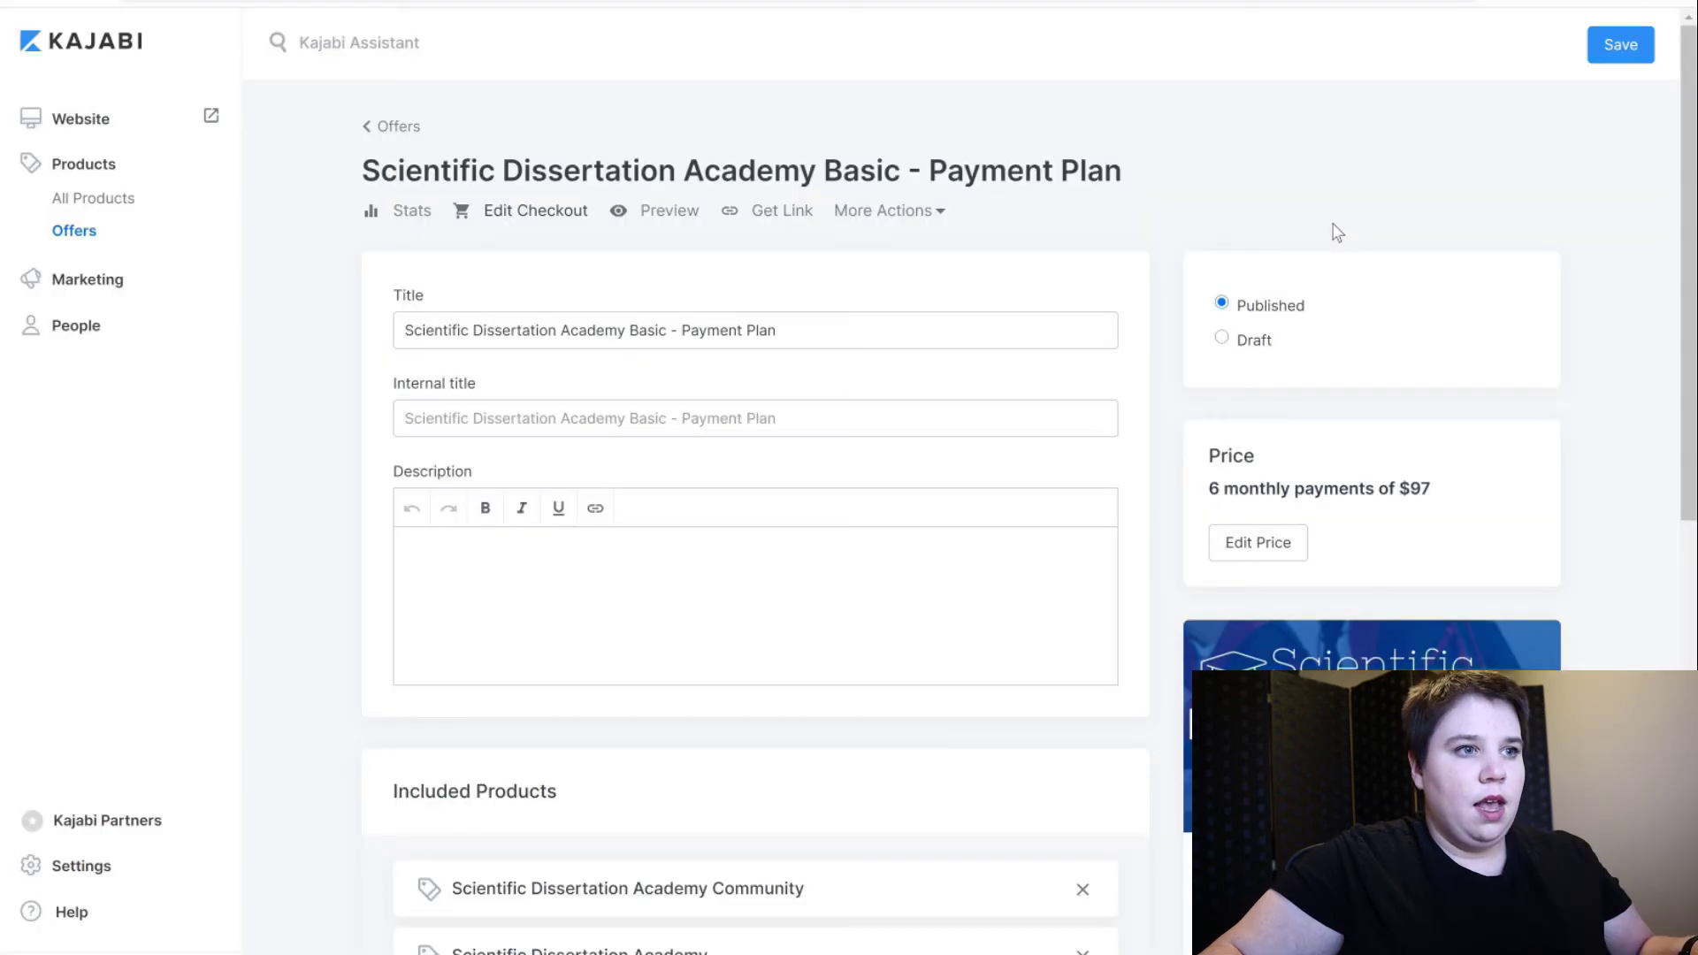